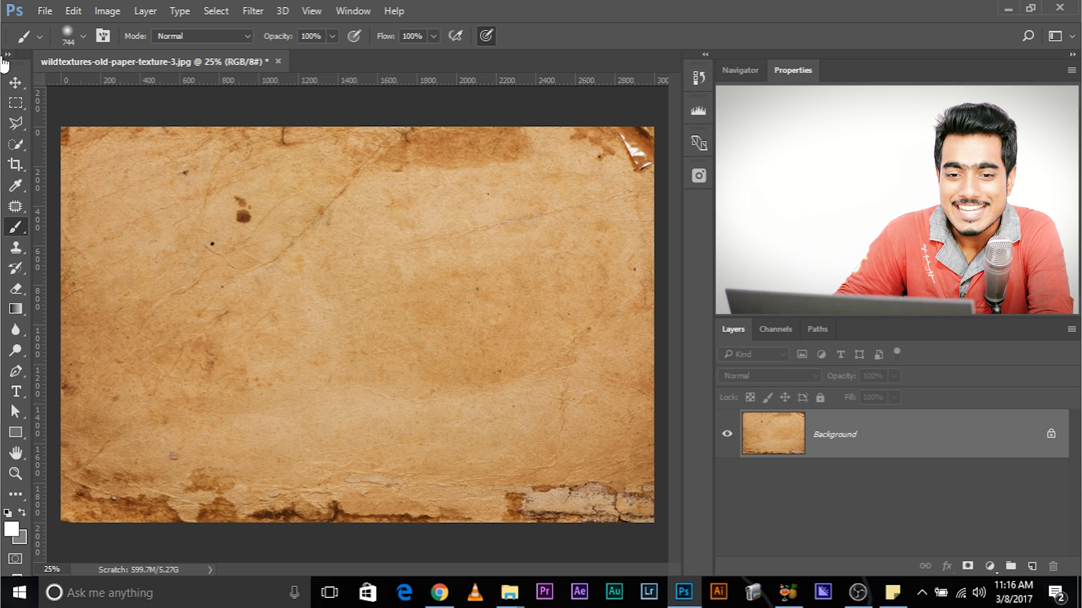
Select the upper-right corner of the paper texture around the shiny torn patch, replace it with a Content-Aware fill, and deselect.
left_click(16, 103)
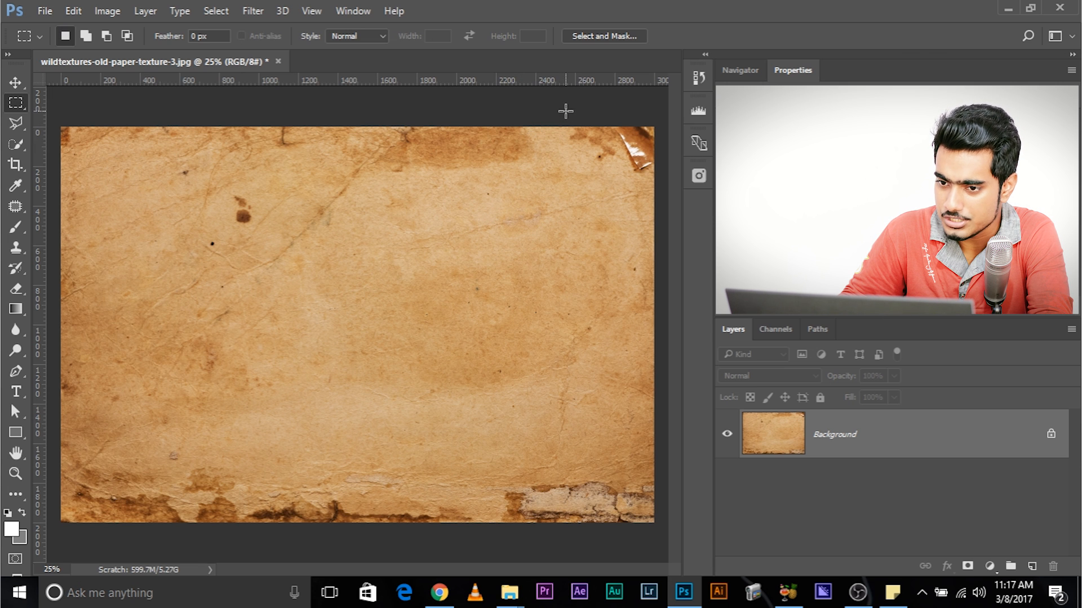
left_click_drag(586, 111, 681, 179)
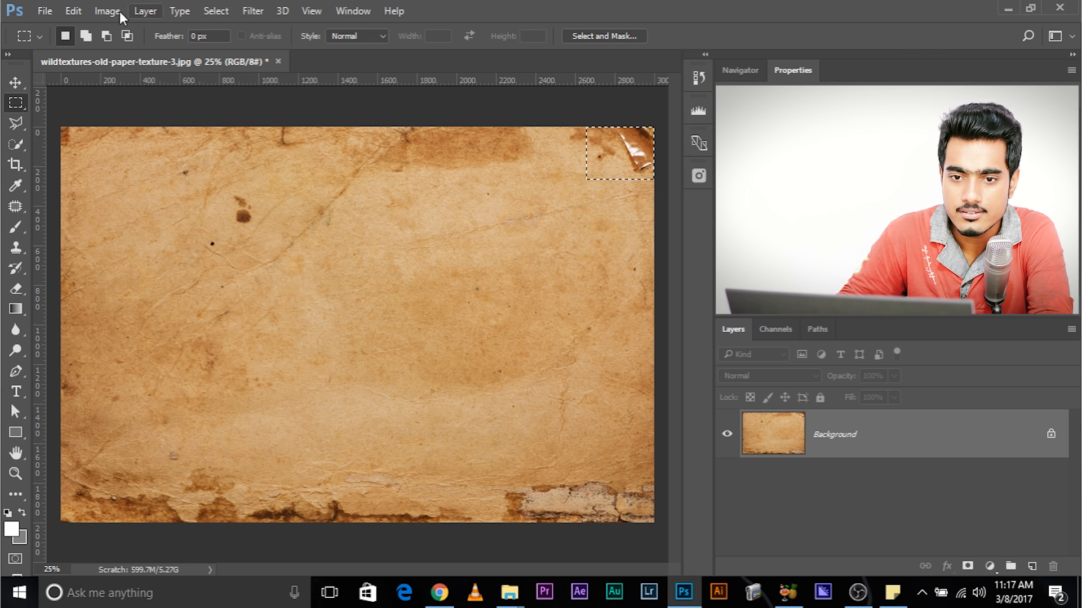
left_click(74, 11)
left_click(180, 244)
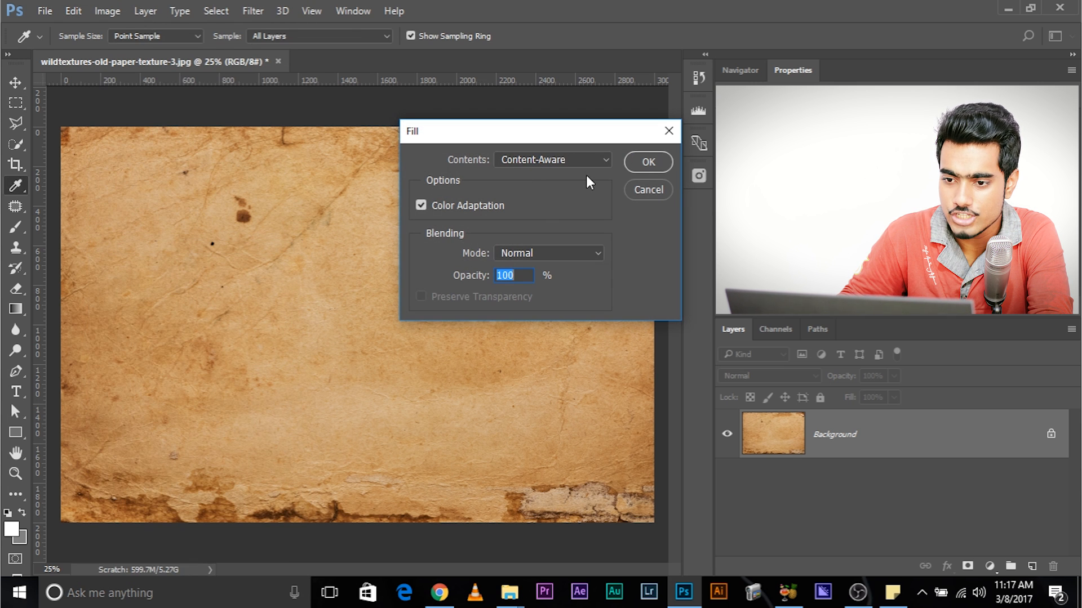
left_click(652, 164)
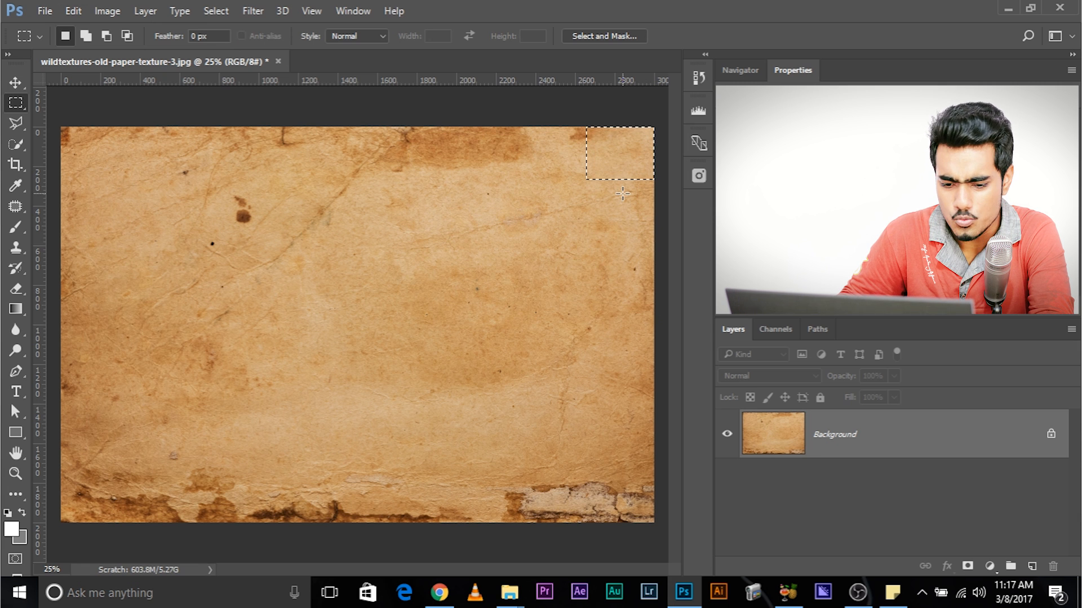
key("ctrl+d")
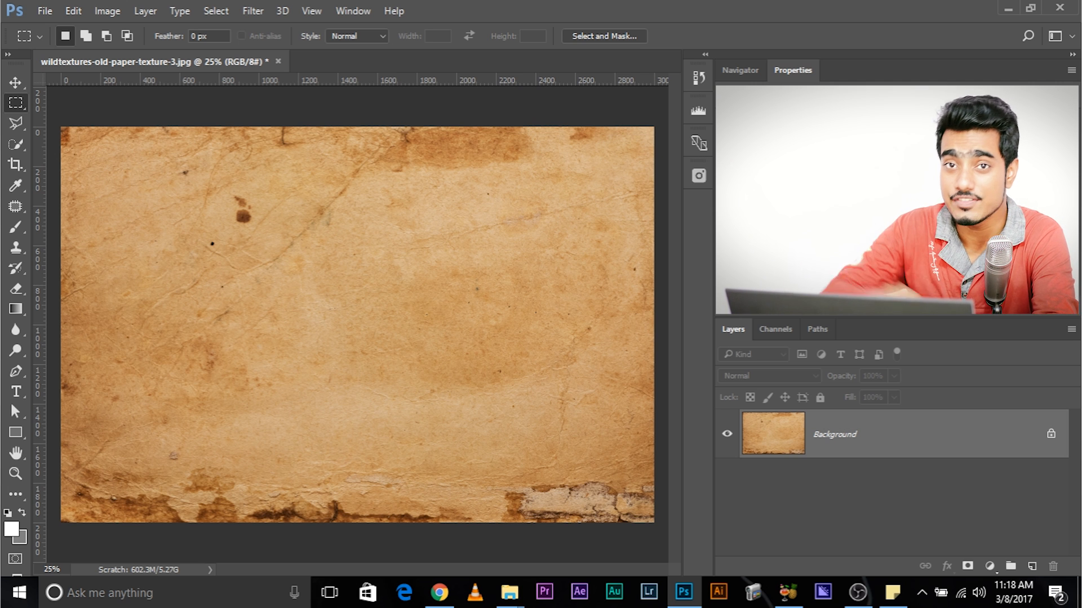
Insert the liked Pexels photo of the columned basilica facade above the paper background.
left_click(702, 177)
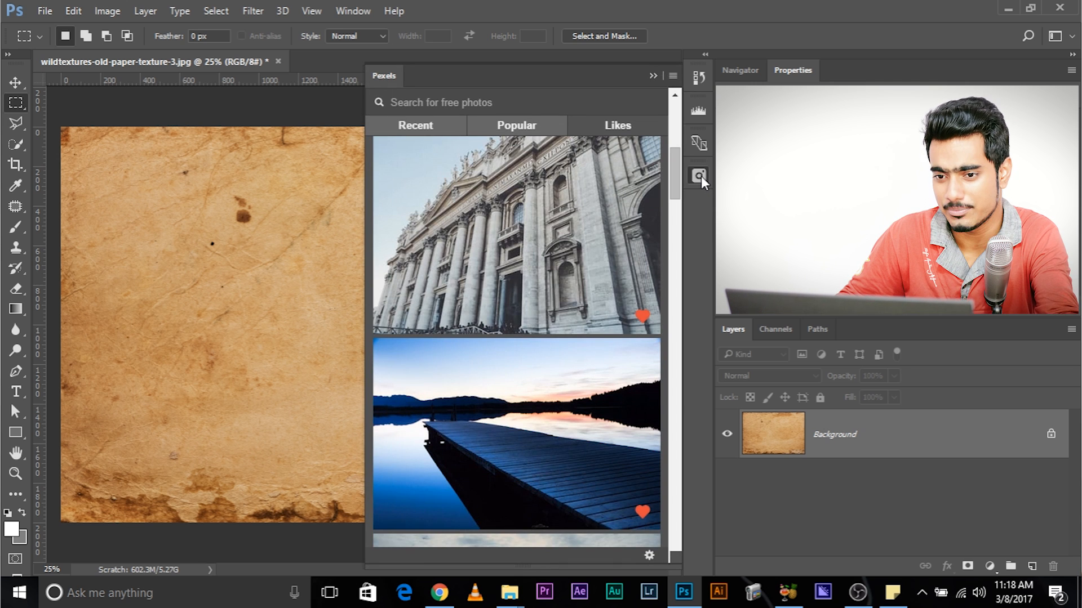
scroll(451, 351, "up", 5)
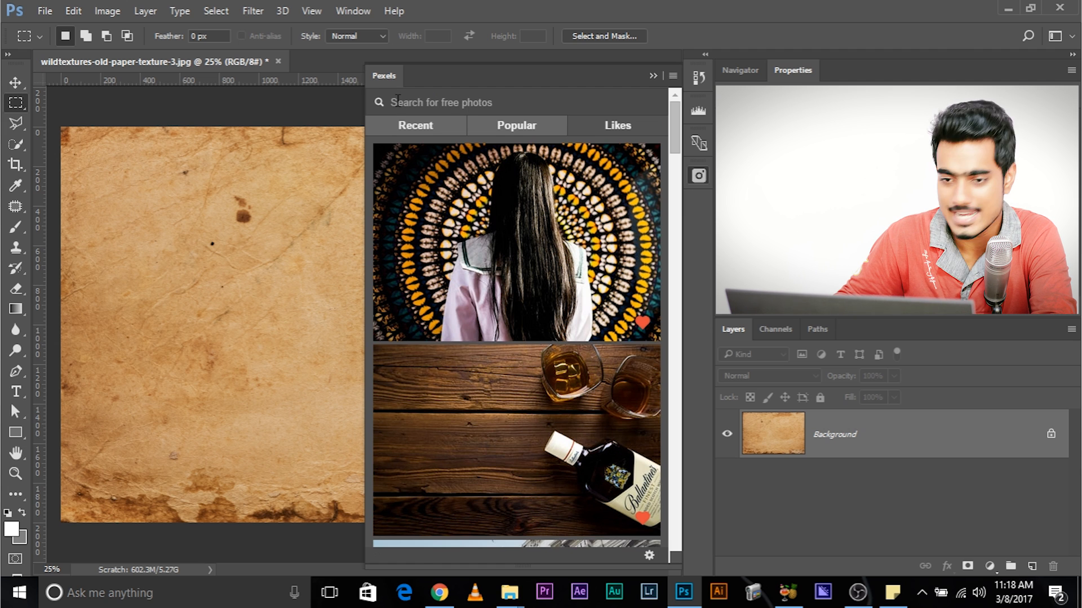
scroll(566, 261, "down", 10)
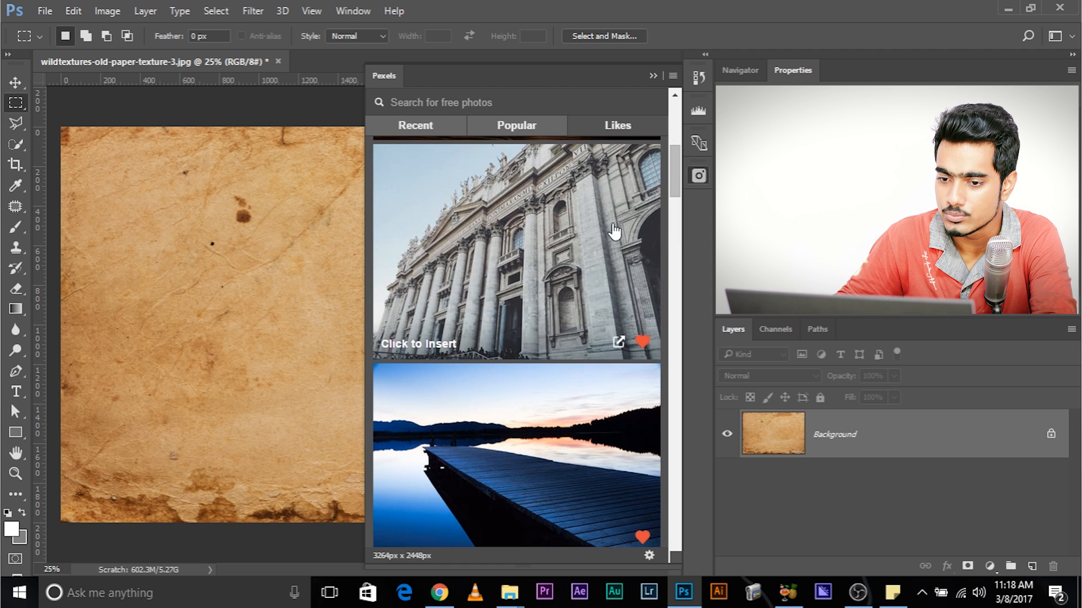
left_click(527, 250)
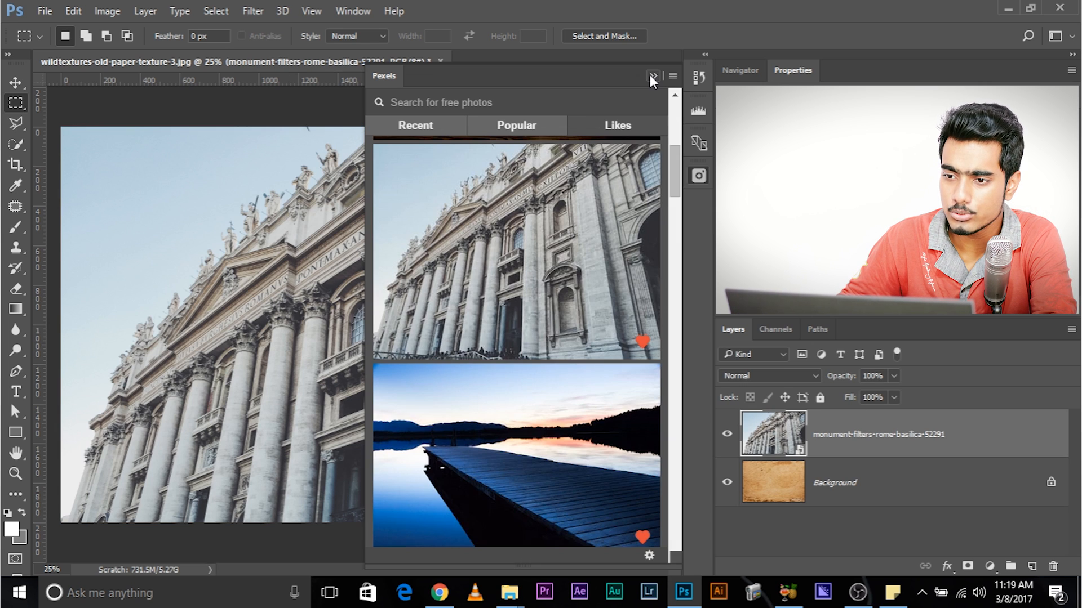
left_click(651, 75)
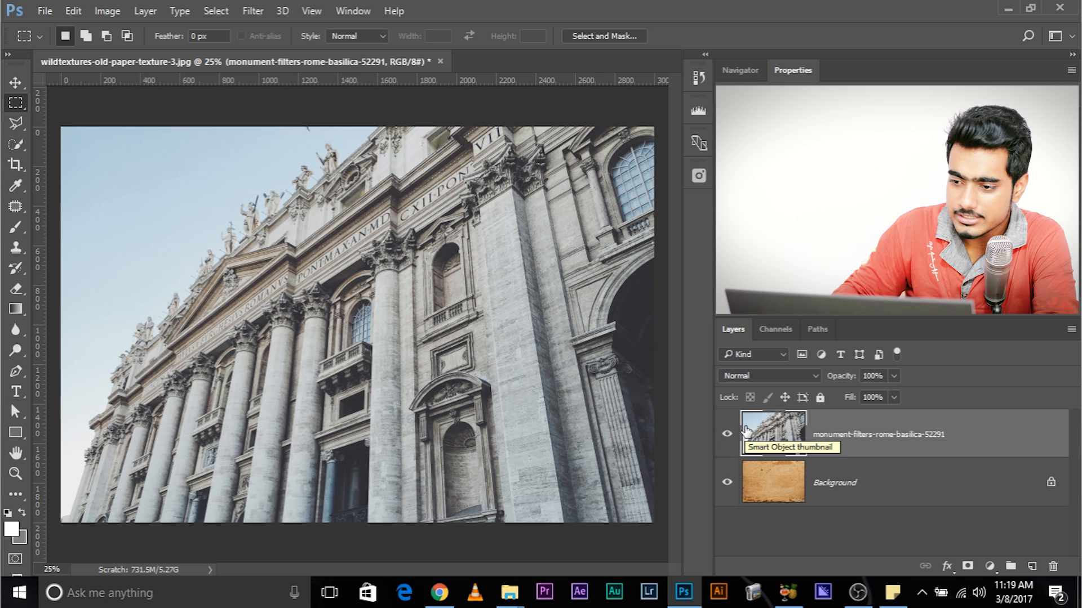
Set the basilica layer's blend mode to Multiply and toggle its visibility to compare the blend with the bare paper.
left_click(726, 435)
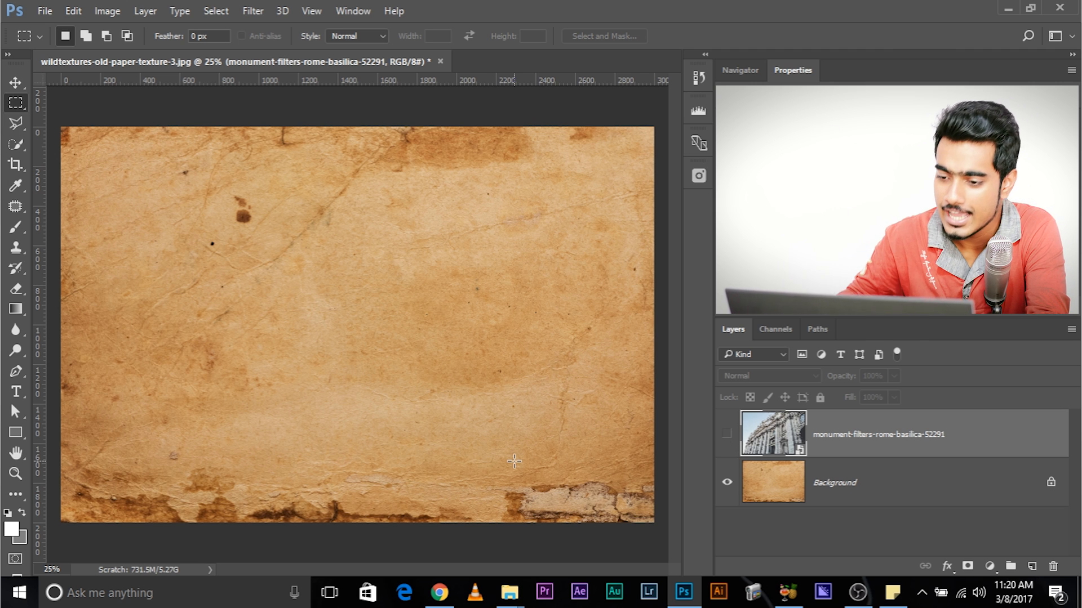
left_click(727, 433)
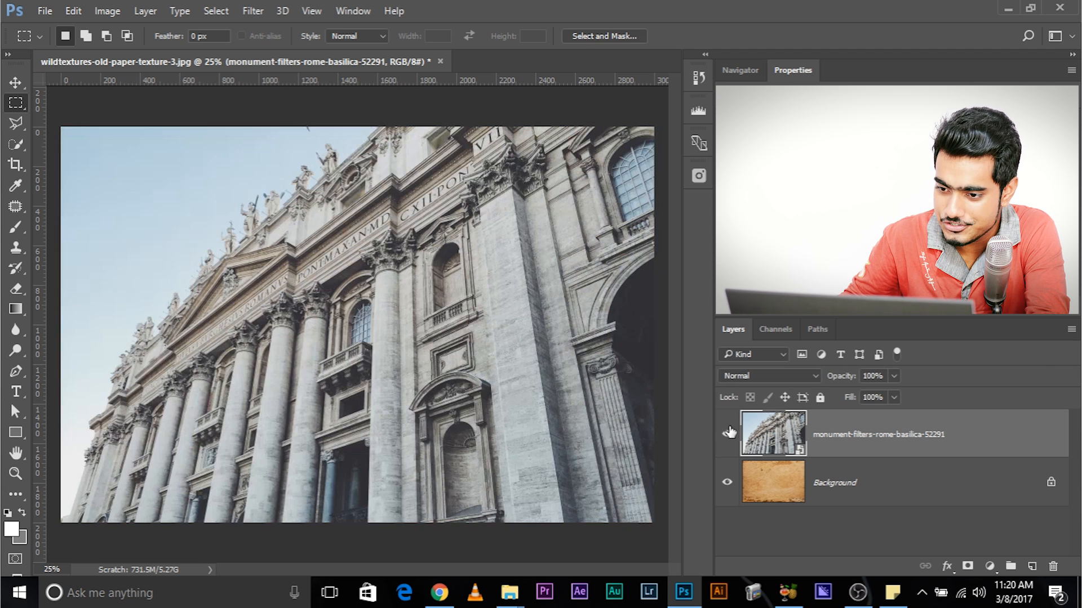
left_click(751, 376)
left_click(732, 107)
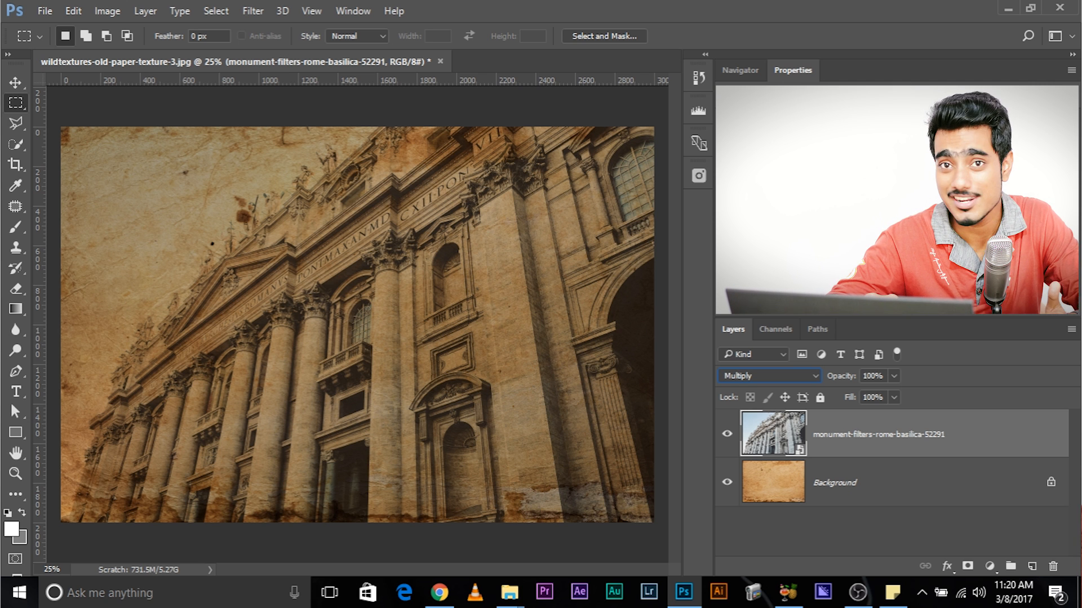
left_click(727, 434)
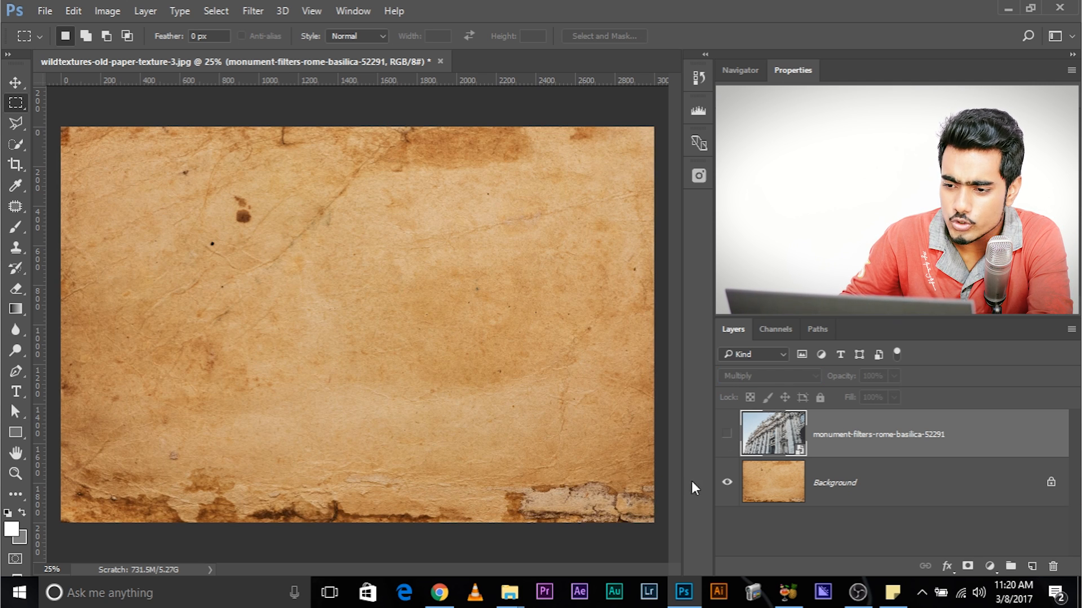
left_click(727, 433)
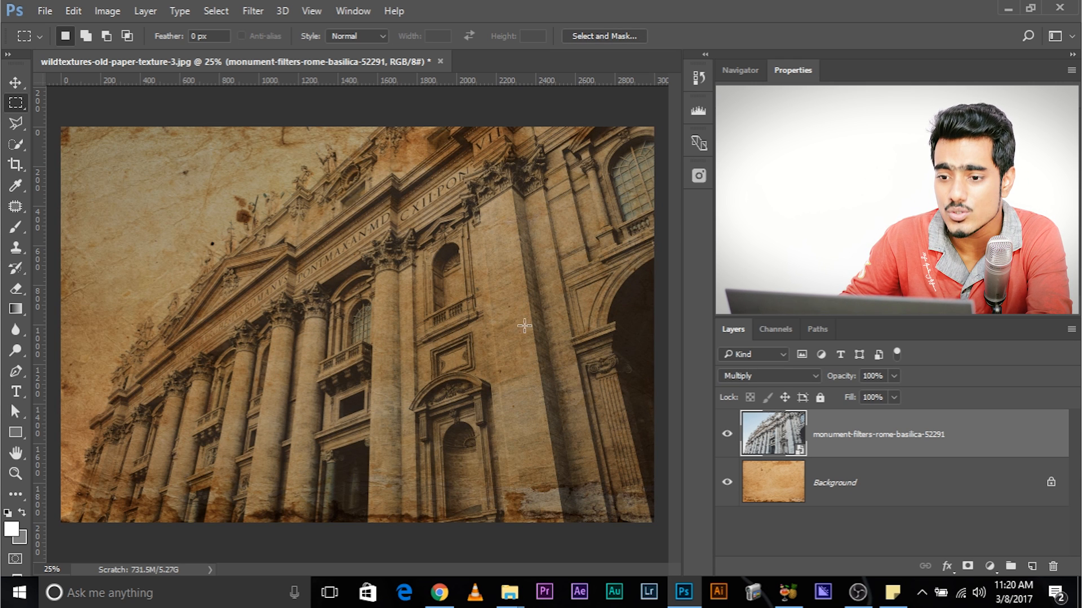
left_click(727, 434)
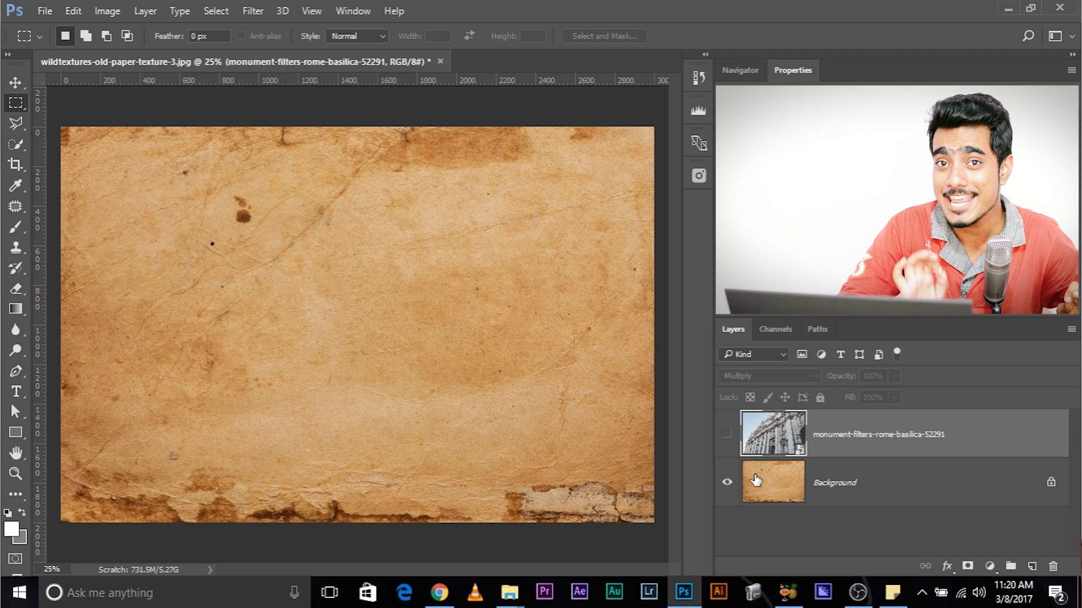
left_click(727, 433)
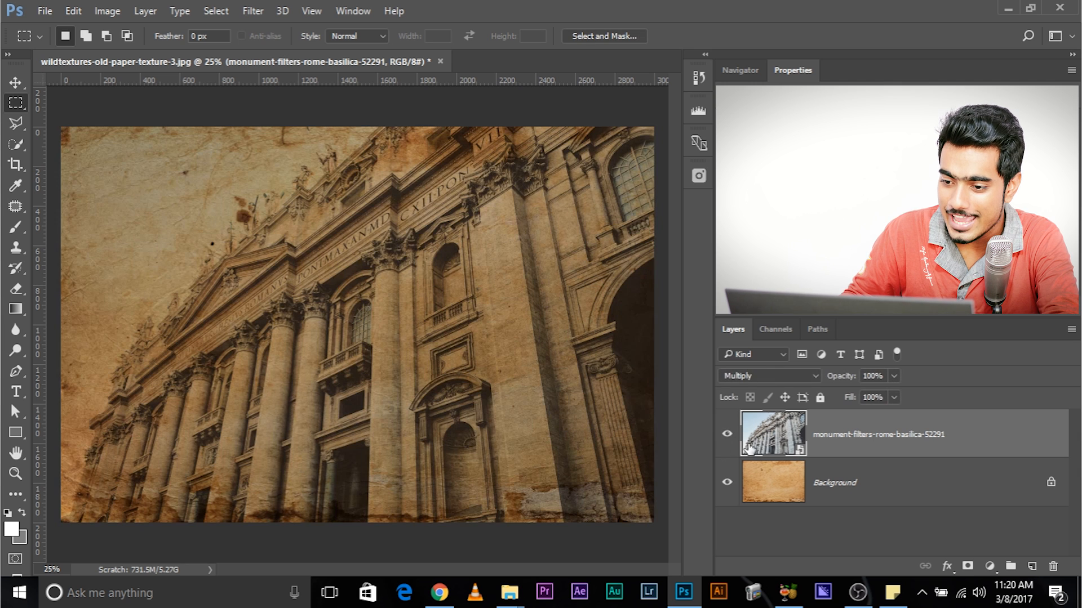
Open the basilica layer's blending options and lower the This Layer highlight value of Blend If to 187.
right_click(830, 424)
left_click(547, 94)
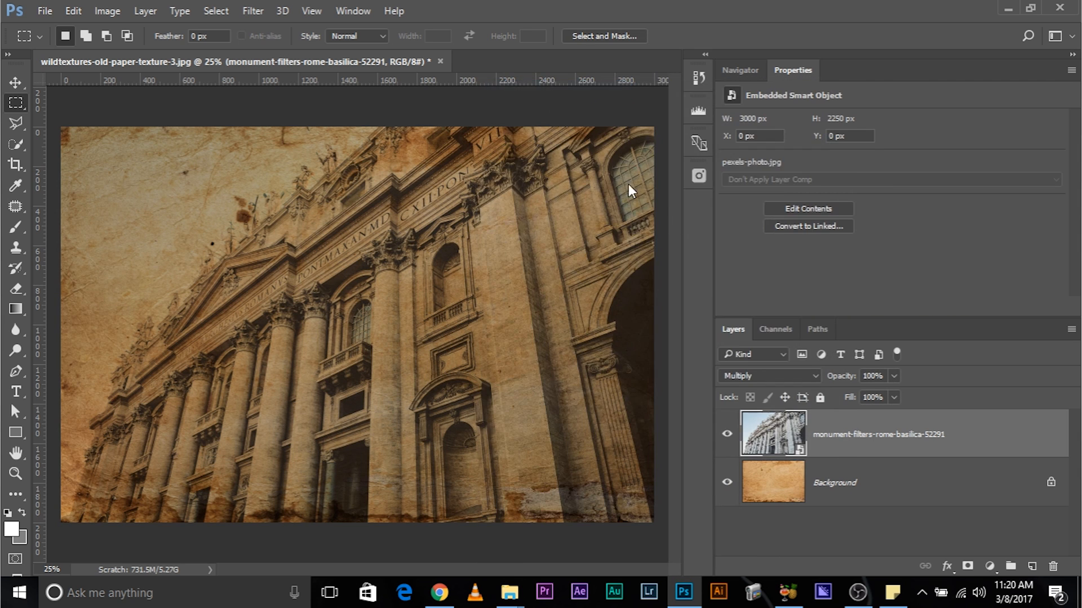
left_click_drag(693, 130, 756, 151)
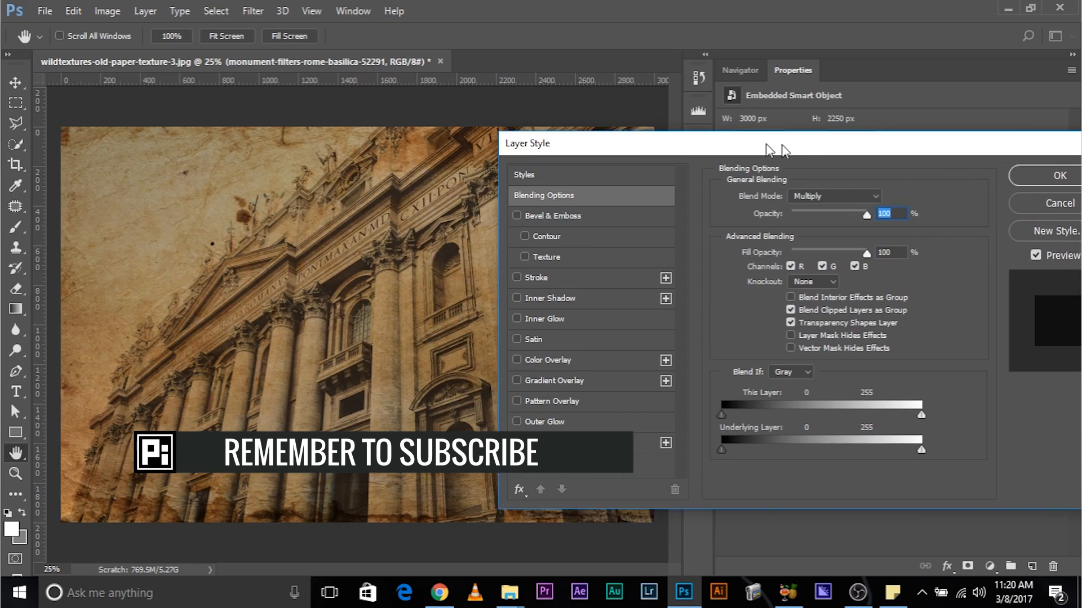
left_click_drag(758, 164, 350, 515)
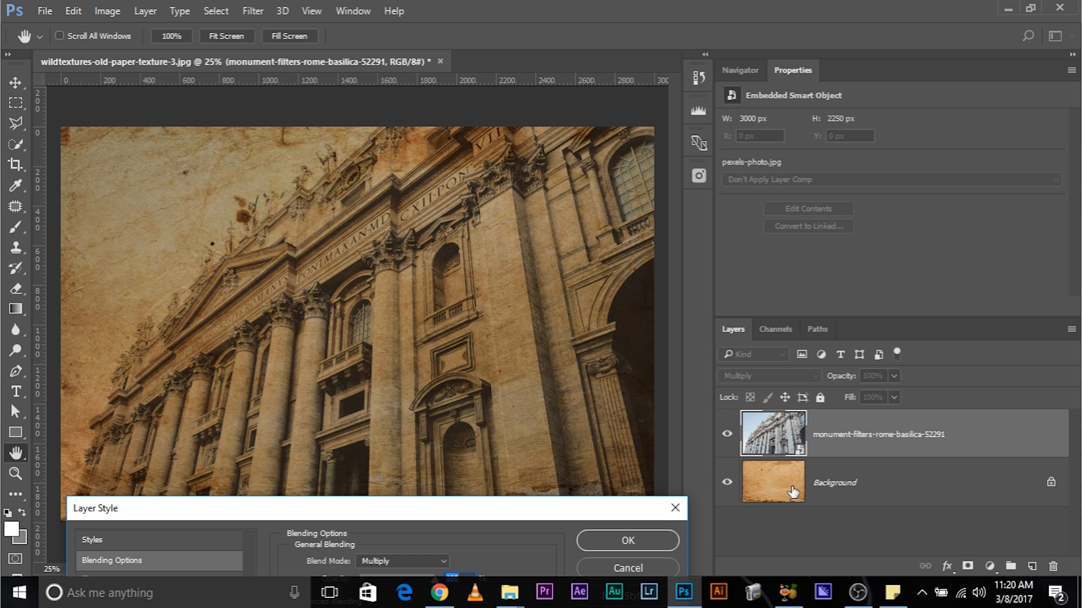
left_click_drag(417, 512, 873, 80)
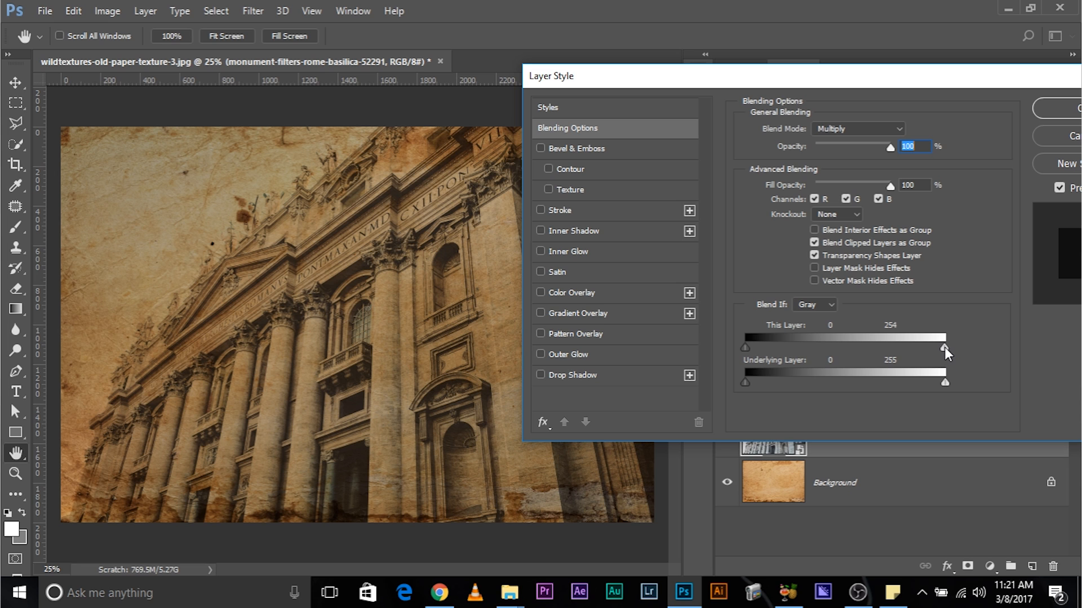
left_click_drag(938, 347, 901, 336)
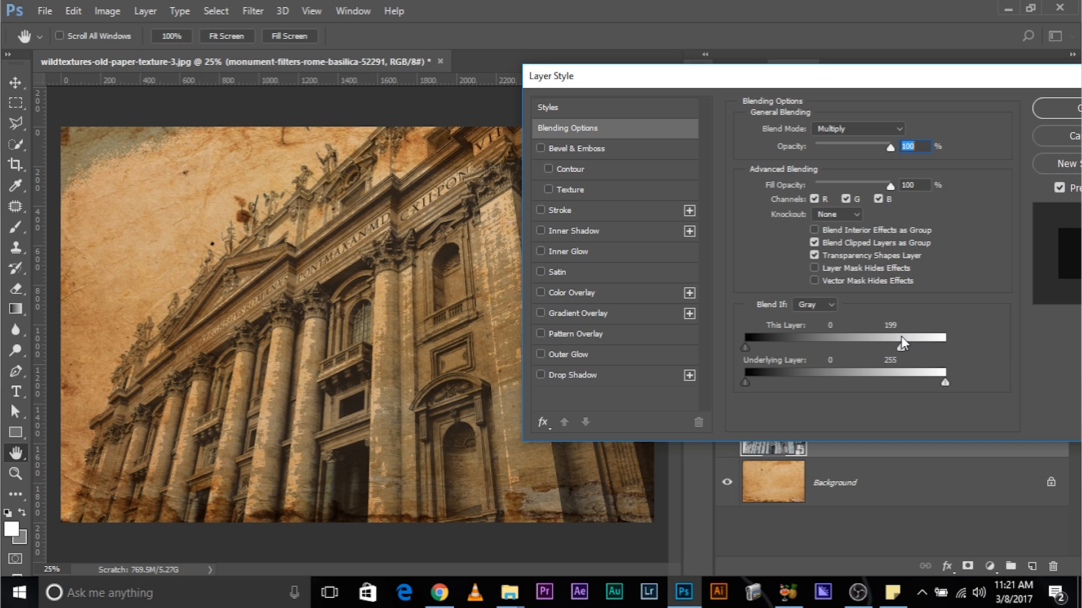
left_click_drag(901, 336, 893, 339)
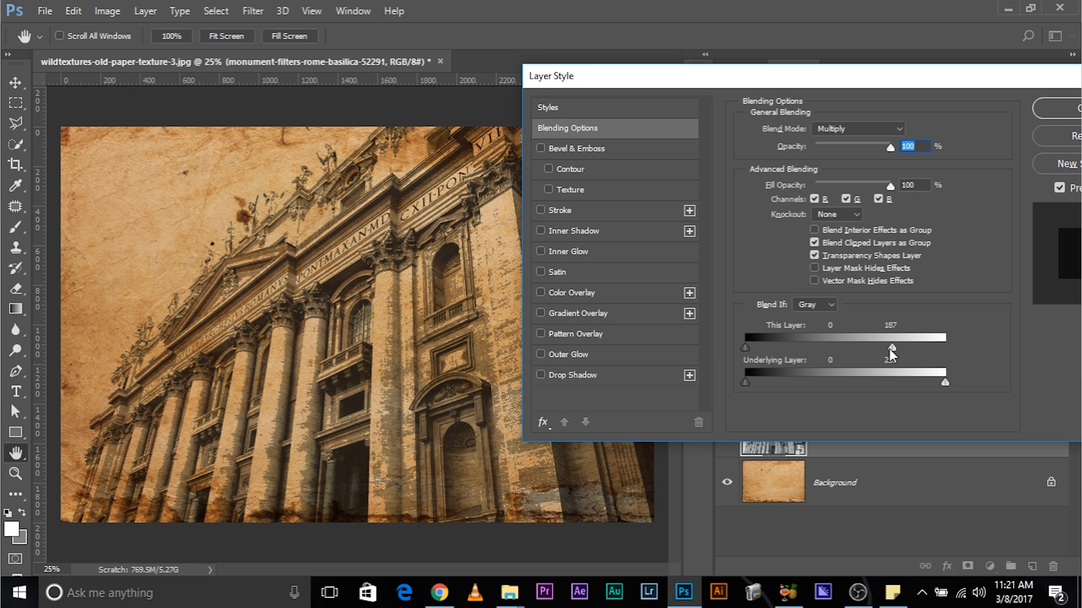
Split the This Layer highlight slider of Blend If to 134 / 192 and apply the layer style.
left_click_drag(890, 349, 855, 344)
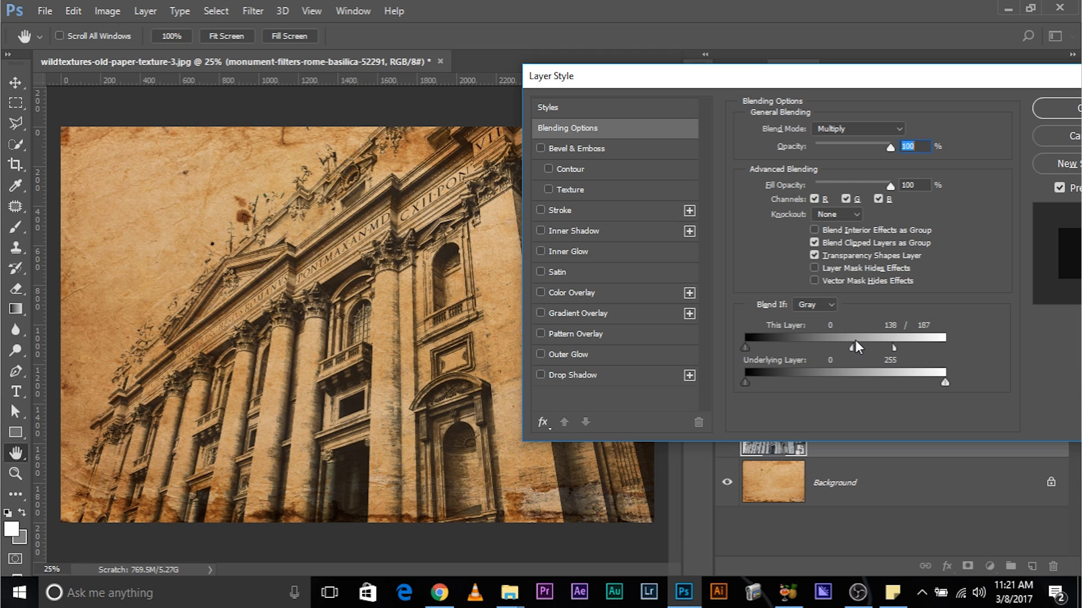
left_click_drag(897, 347, 857, 342)
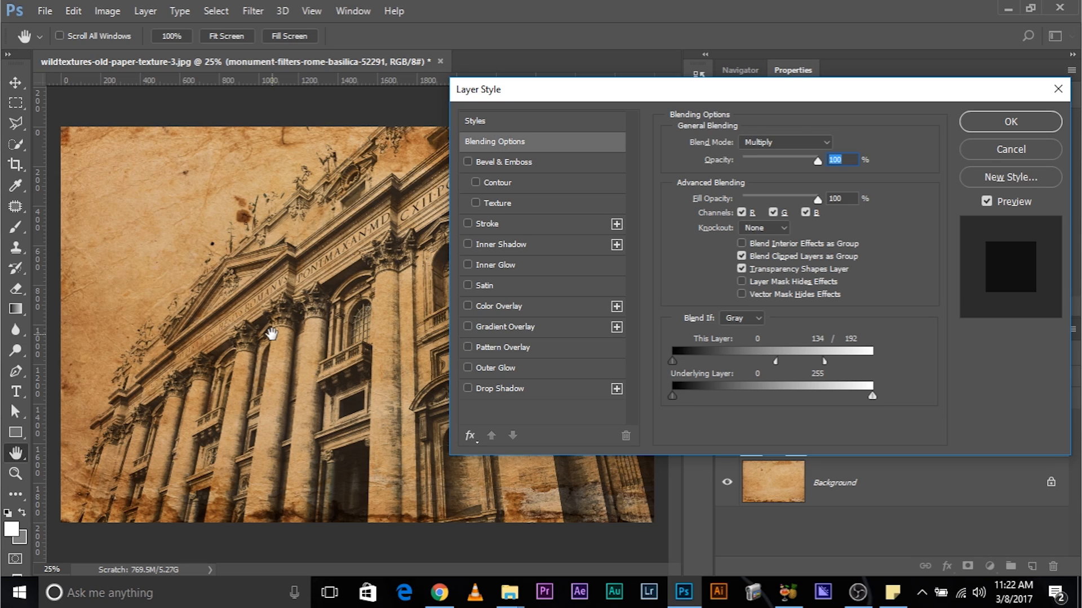
left_click(1010, 121)
key("m")
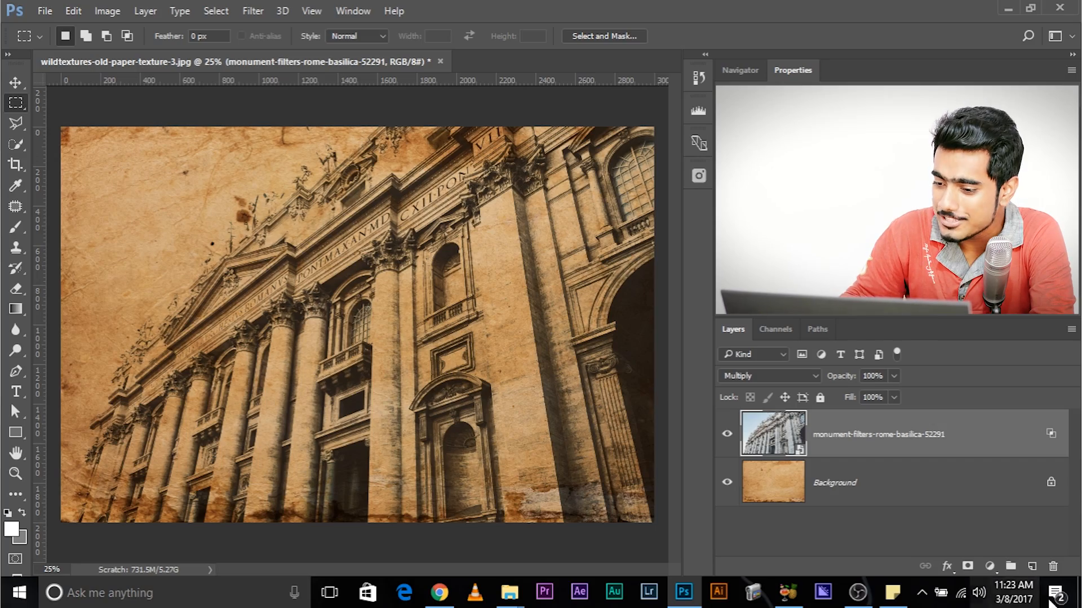
Add a Hue/Saturation adjustment layer with Colorize enabled and clip it to the basilica layer.
left_click(989, 566)
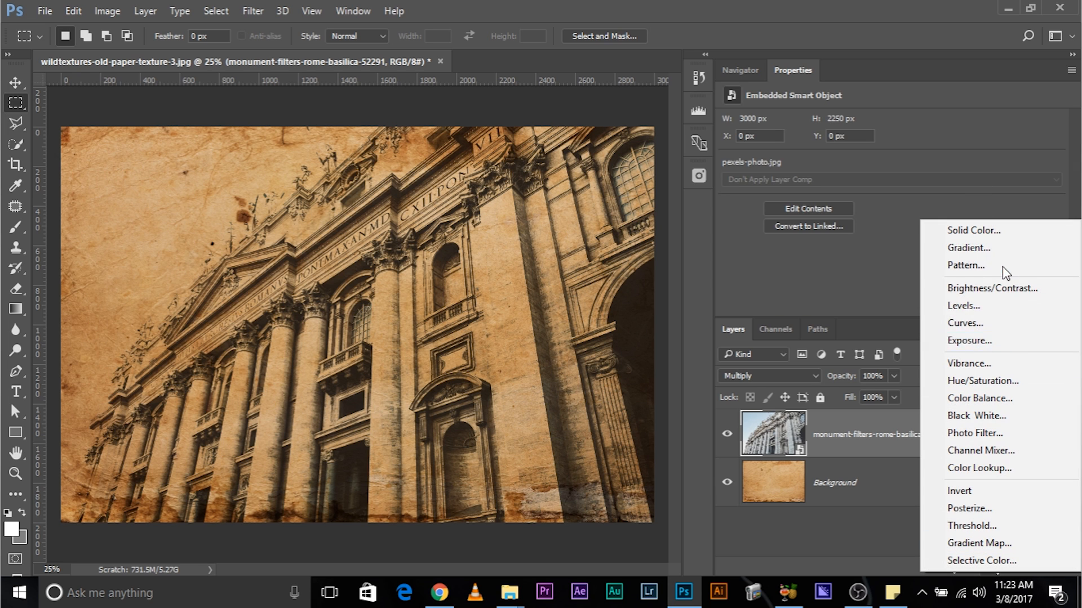
left_click(991, 381)
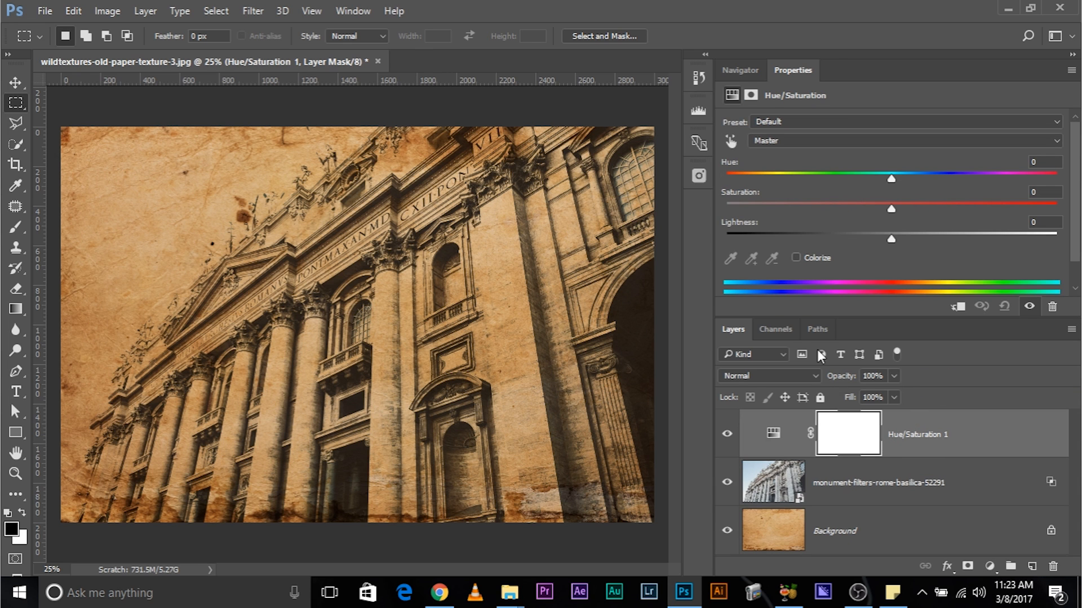
left_click(796, 257)
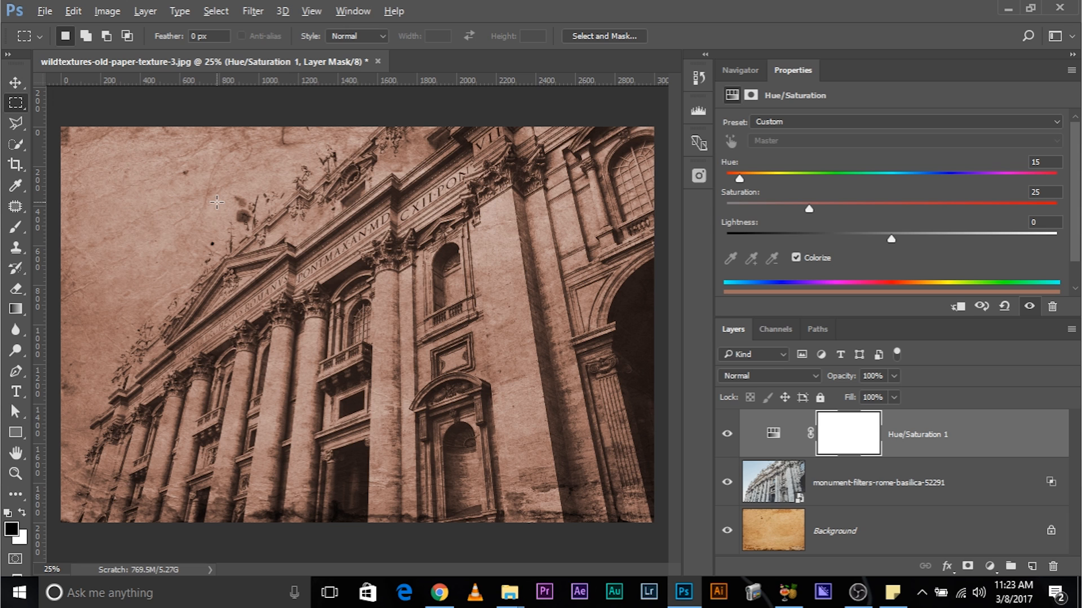
left_click(772, 452, "alt")
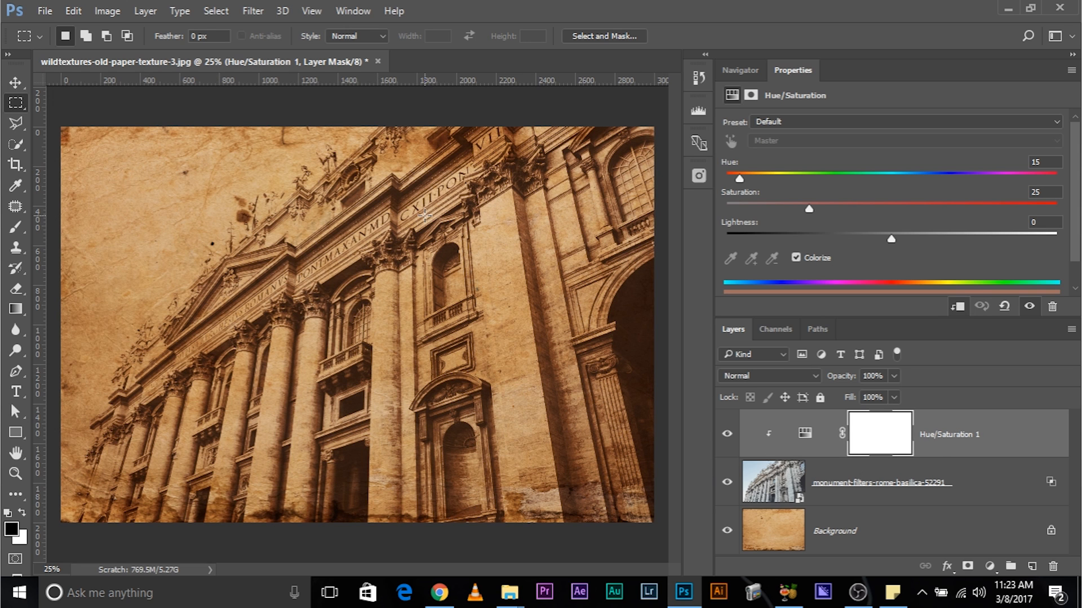
Set the clipped Hue/Saturation adjustment to hue 30, saturation 42 and lightness 0.
left_click_drag(738, 180, 765, 169)
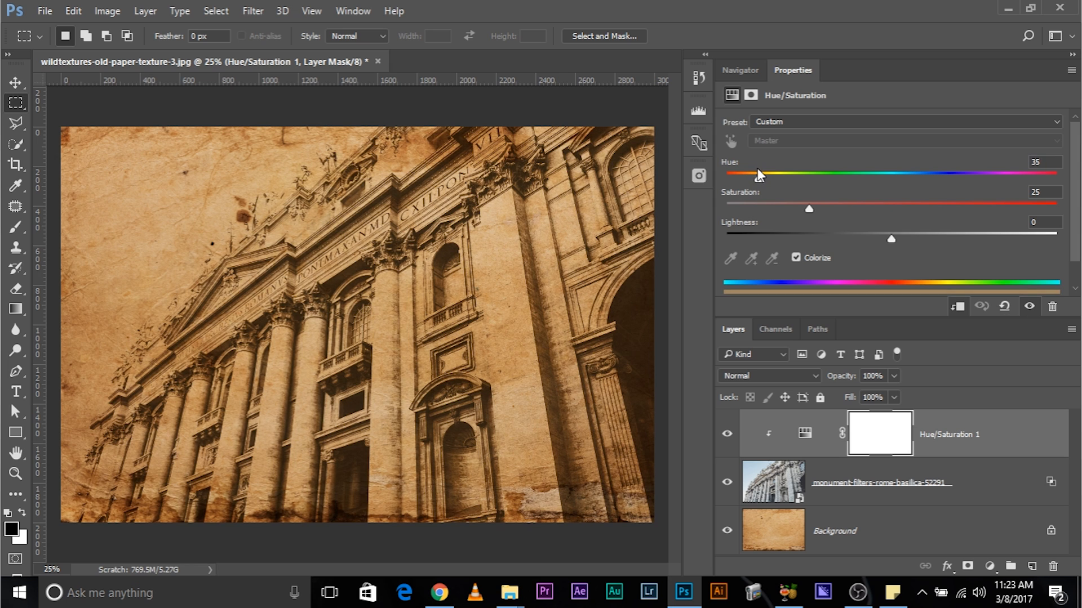
left_click_drag(808, 208, 867, 206)
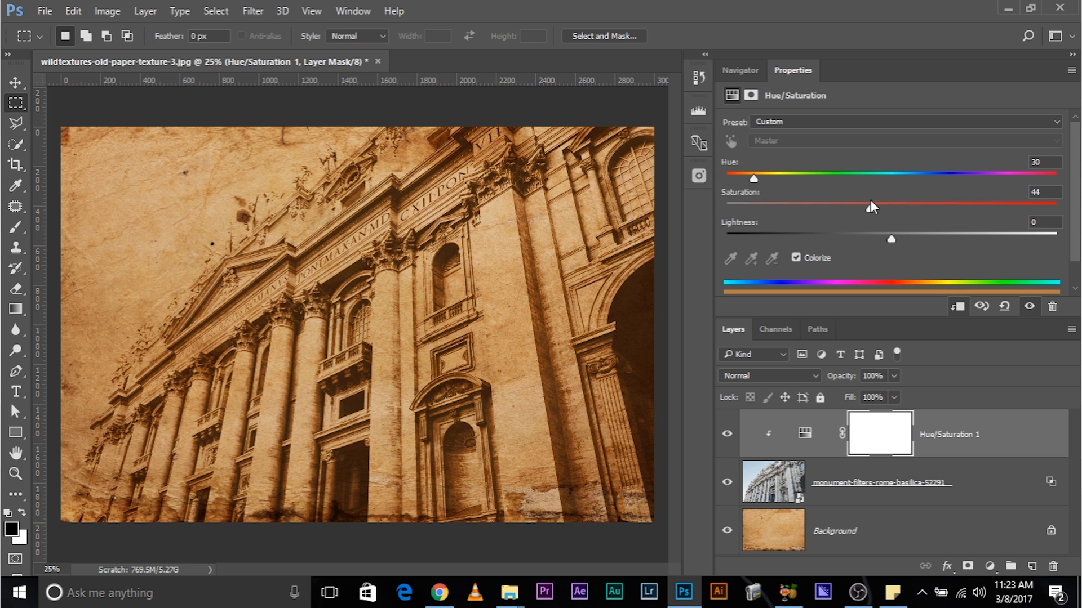
mouse_move(892, 239)
left_mouse_down()
mouse_move(858, 235)
mouse_move(893, 236)
mouse_move(883, 230)
left_mouse_up()
left_click(1023, 234)
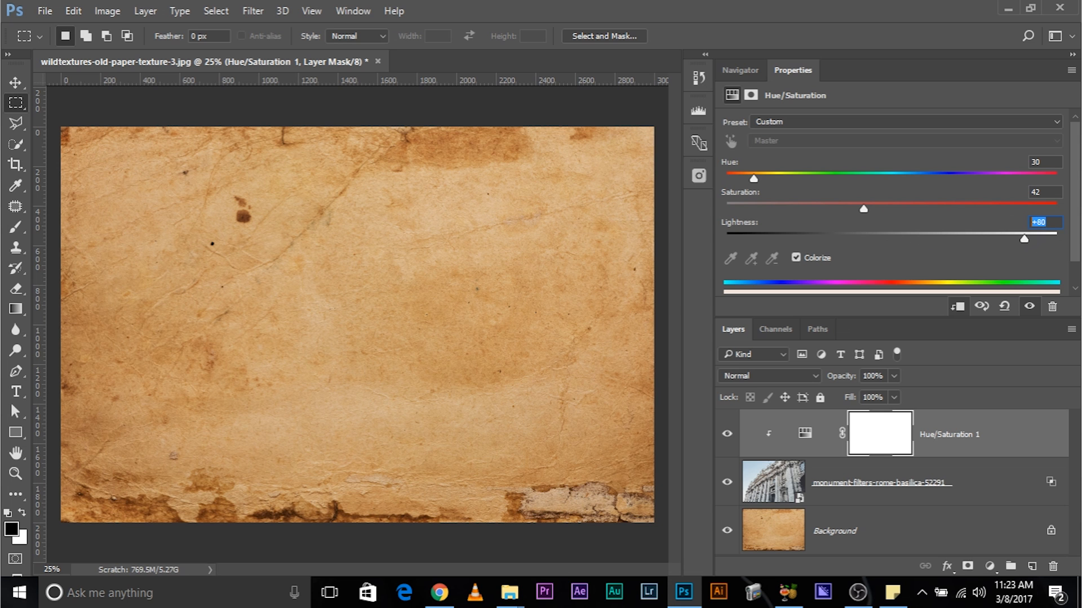
type("00")
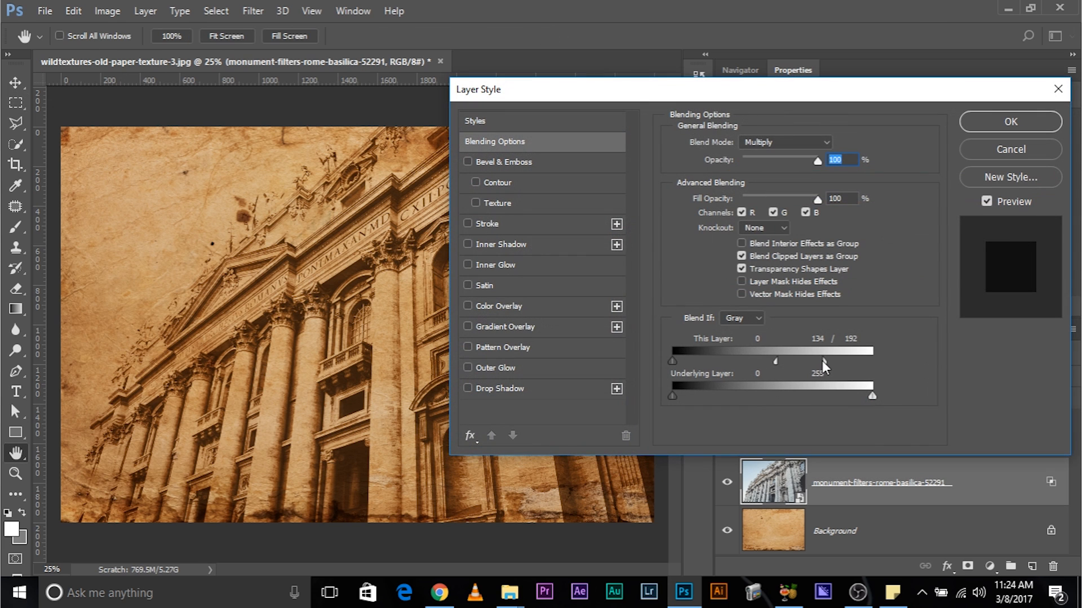
Raise the basilica layer's outer This Layer highlight value to 220, fine-tune both halves of the split slider, and apply the layer style.
left_click_drag(840, 366, 844, 367)
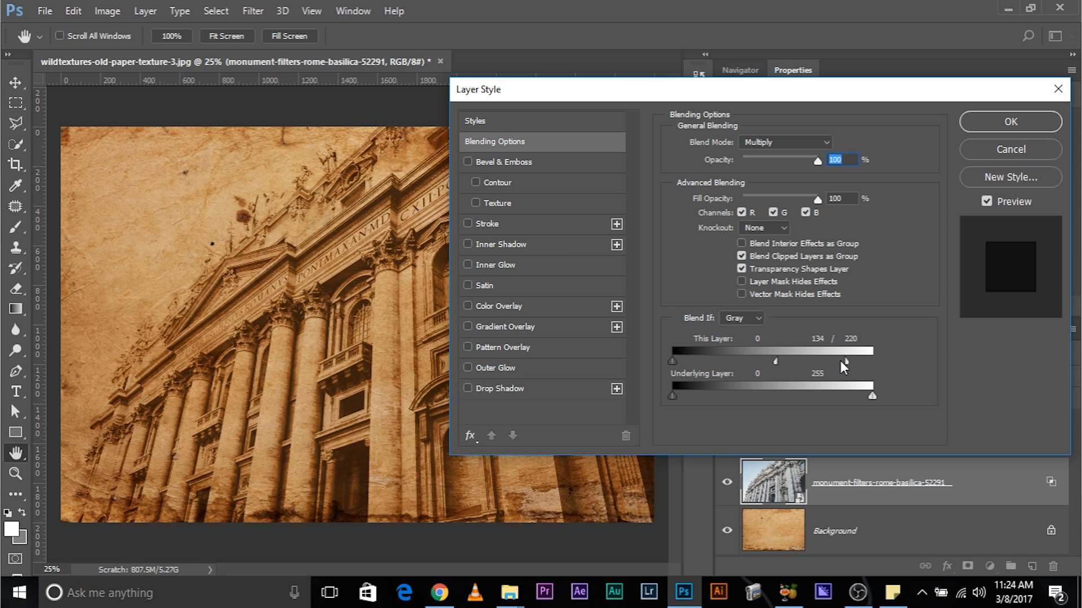
left_click_drag(865, 358, 845, 350)
mouse_move(775, 364)
left_mouse_down()
mouse_move(803, 361)
mouse_move(765, 357)
mouse_move(784, 359)
left_mouse_up()
left_click(1032, 121)
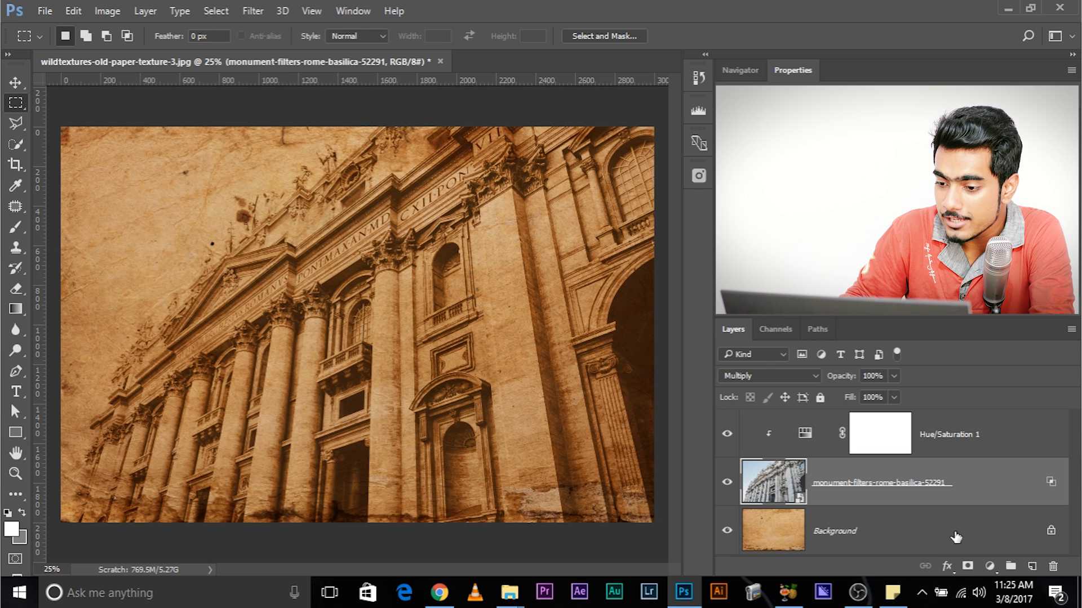
Duplicate the Background paper layer to the top of the layer stack and set the copy's blend mode to Multiply.
left_click_drag(948, 538, 1032, 566)
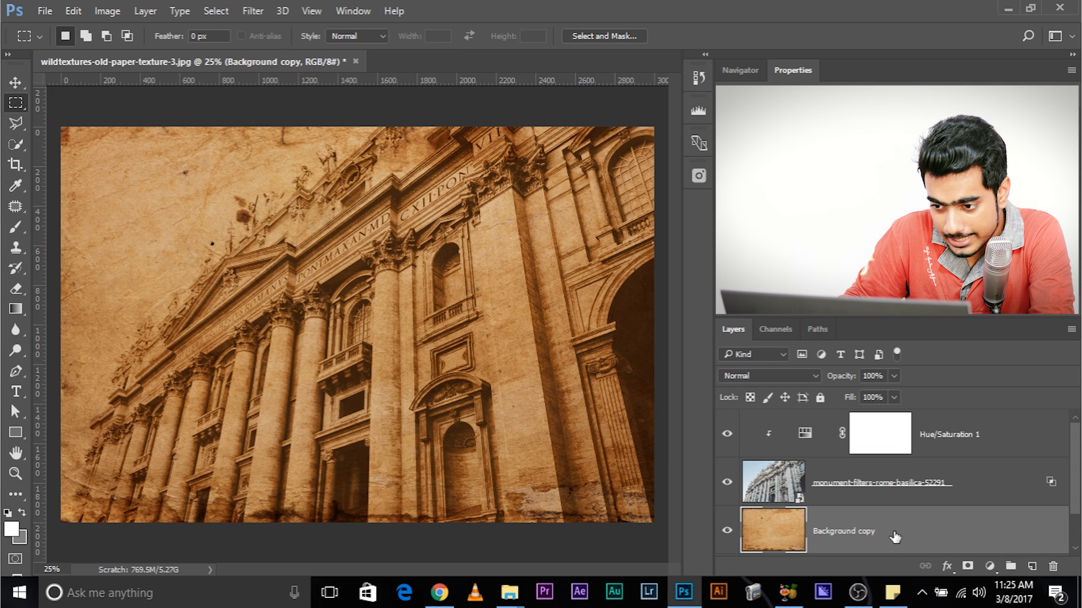
left_click_drag(911, 520, 893, 421)
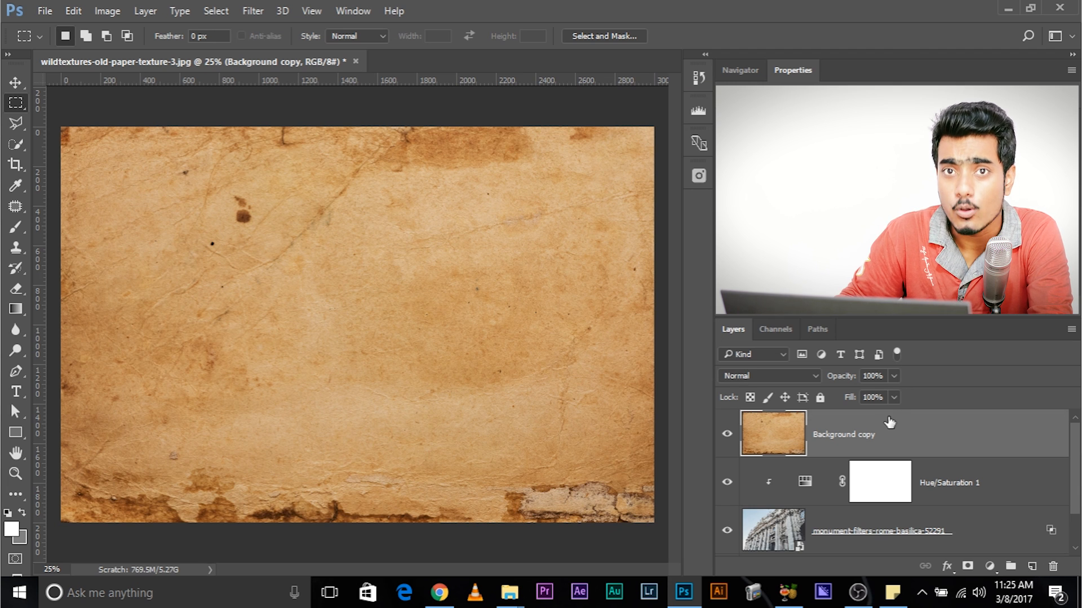
left_click(785, 397)
left_click(784, 397)
left_click(790, 381)
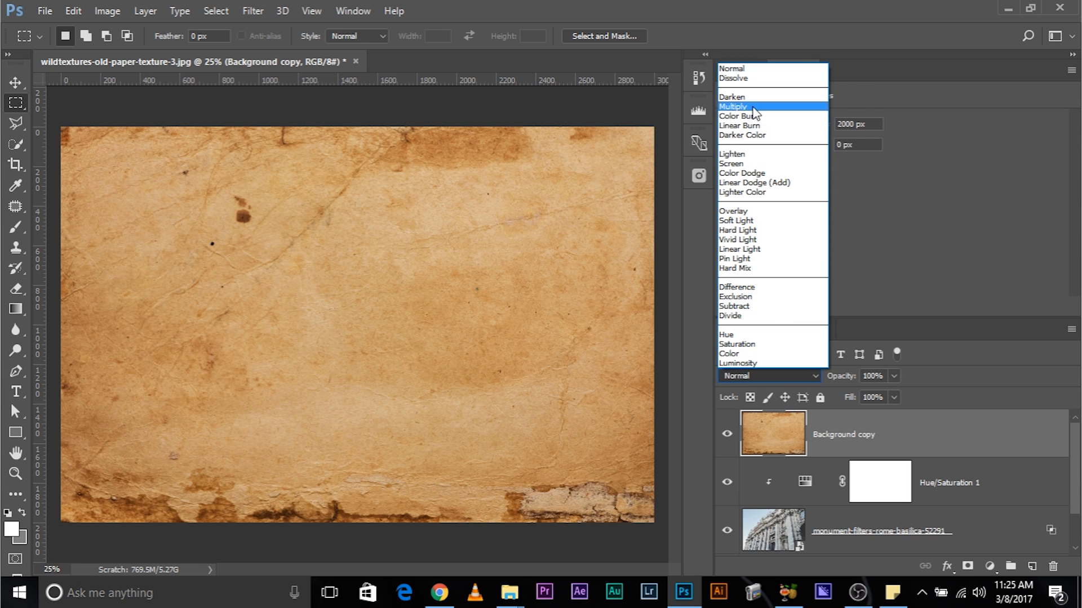
left_click(755, 107)
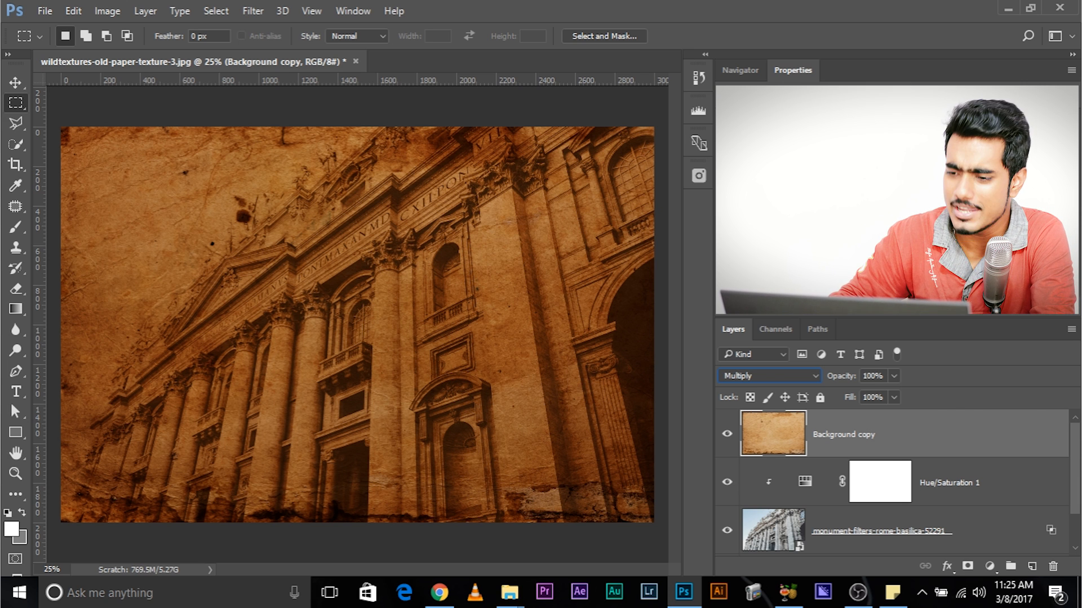
Split the Background copy's This Layer highlight slider of Blend If to 0 / 170, apply it, and toggle the layer's visibility to compare.
right_click(893, 433)
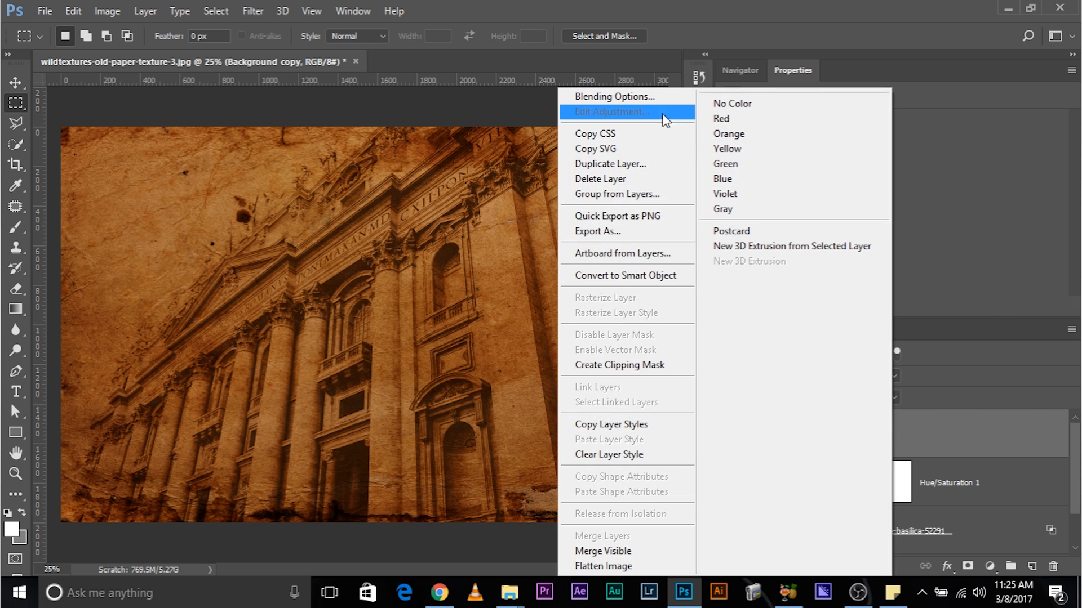
left_click(654, 100)
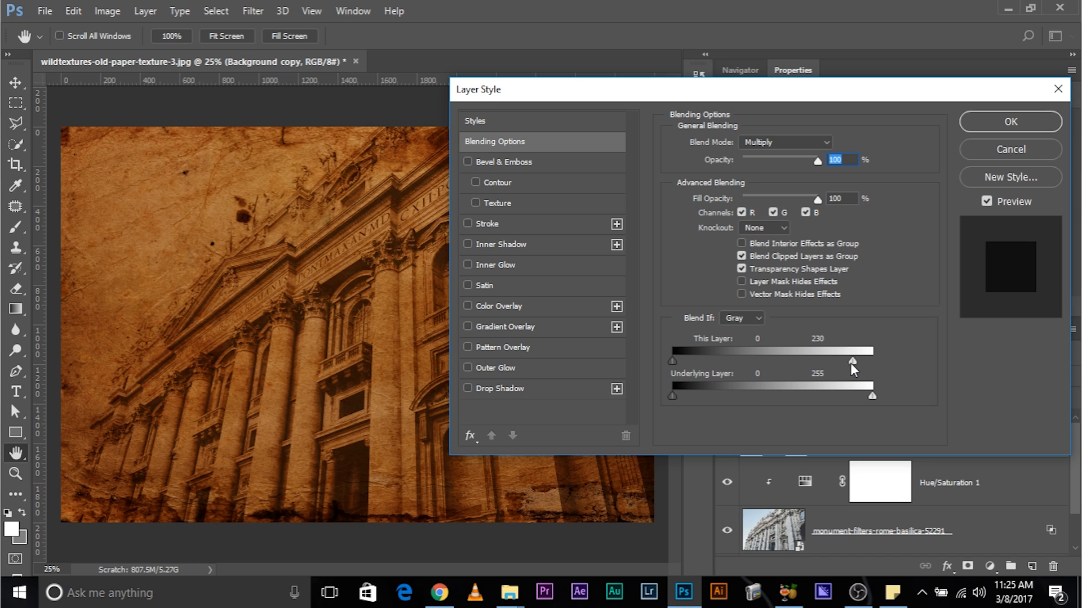
left_click_drag(816, 363, 684, 351)
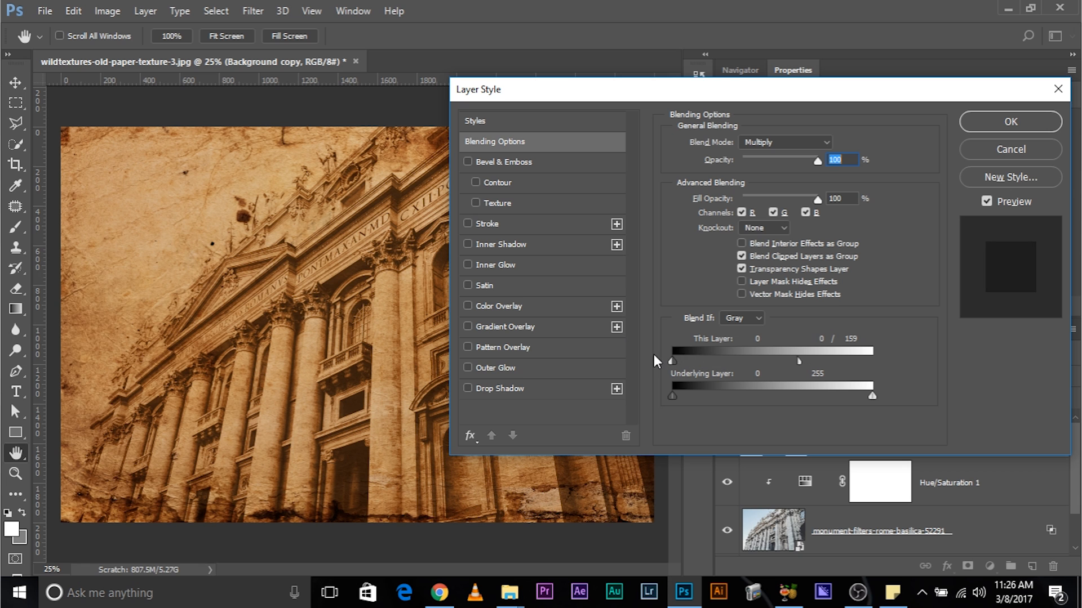
mouse_move(797, 358)
left_mouse_down()
mouse_move(834, 356)
mouse_move(787, 356)
mouse_move(806, 358)
left_mouse_up()
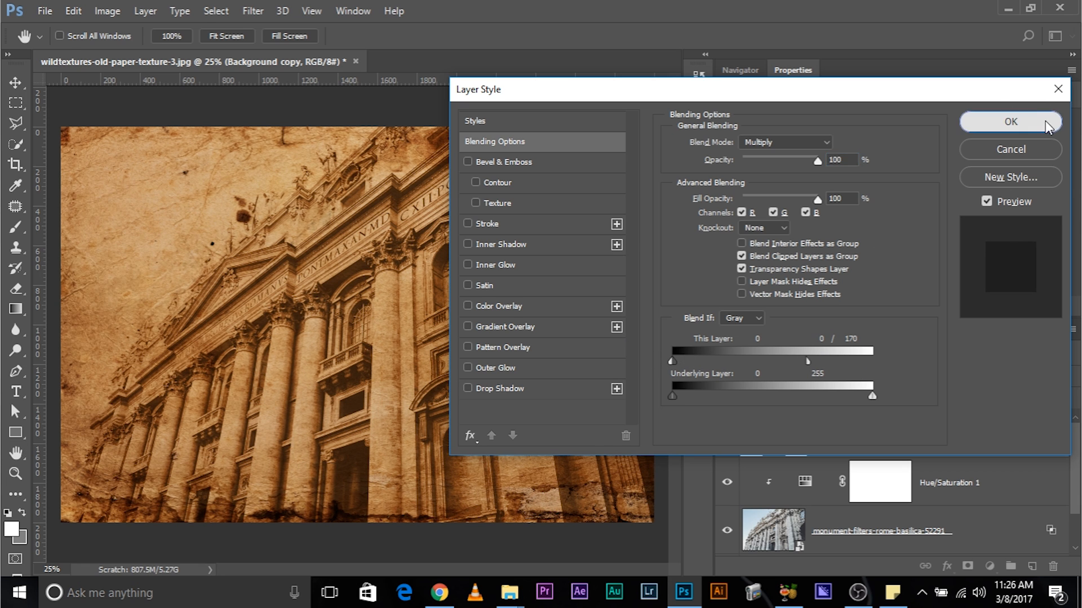
left_click(1049, 119)
left_click(728, 442)
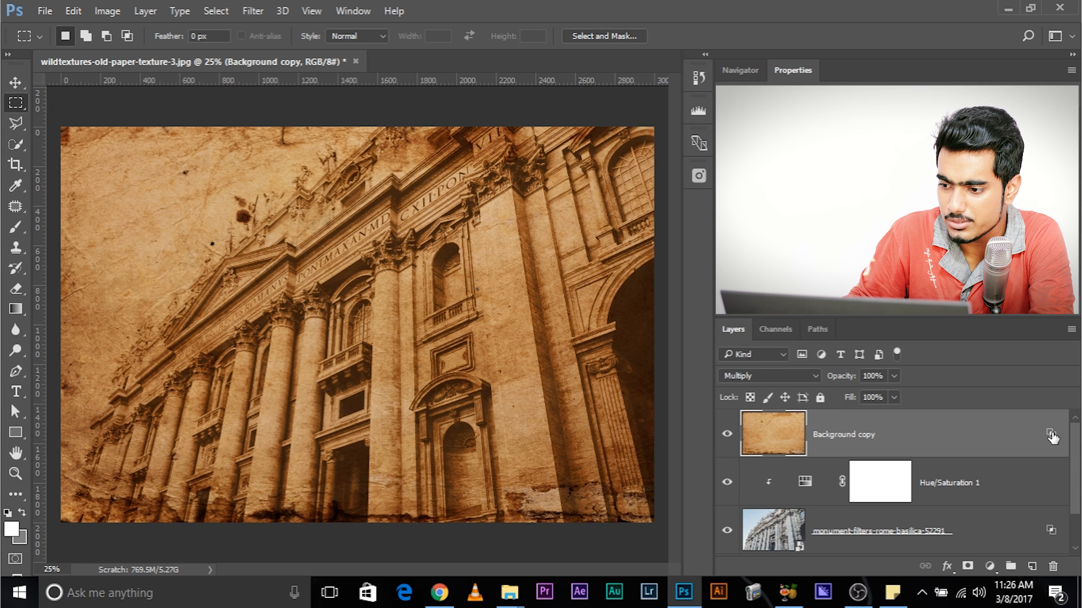
Raise the Background copy's outer This Layer highlight value to 218, apply it, and compare the image with and without the layer.
mouse_move(809, 360)
left_mouse_down()
mouse_move(846, 356)
mouse_move(822, 353)
left_mouse_up()
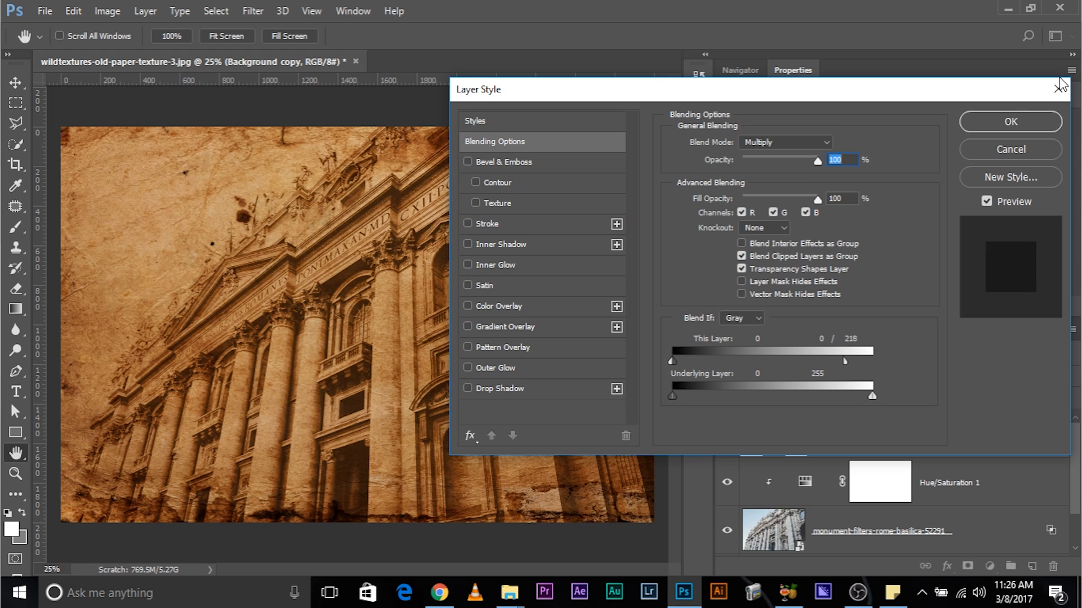
left_click(1010, 122)
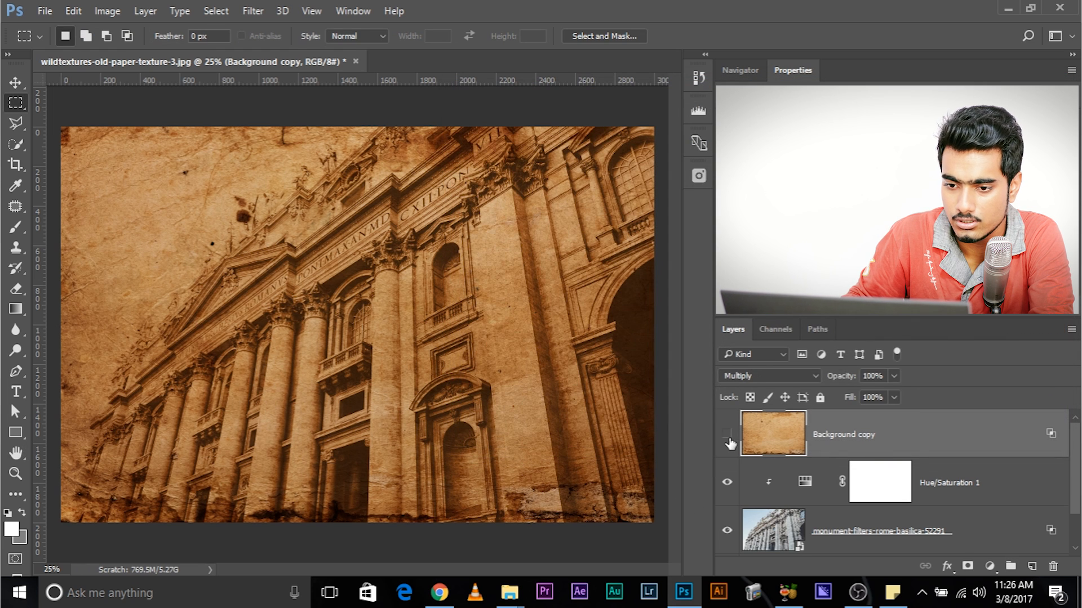
left_click(727, 435)
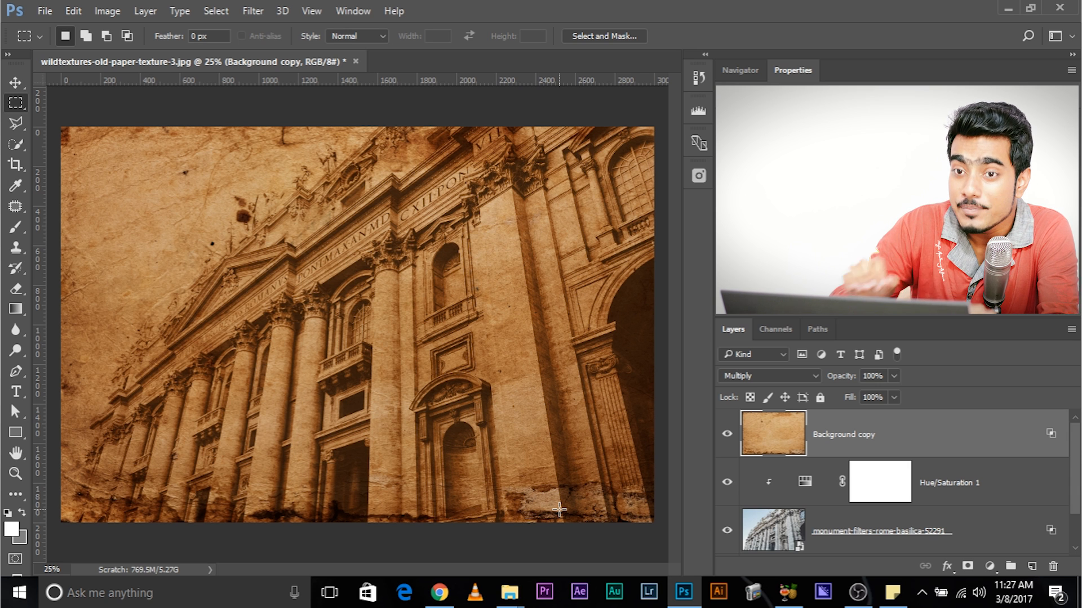
Isolate the original Background texture by hiding all other layers, toggling the full composite once for comparison.
scroll(714, 483, "down", 1)
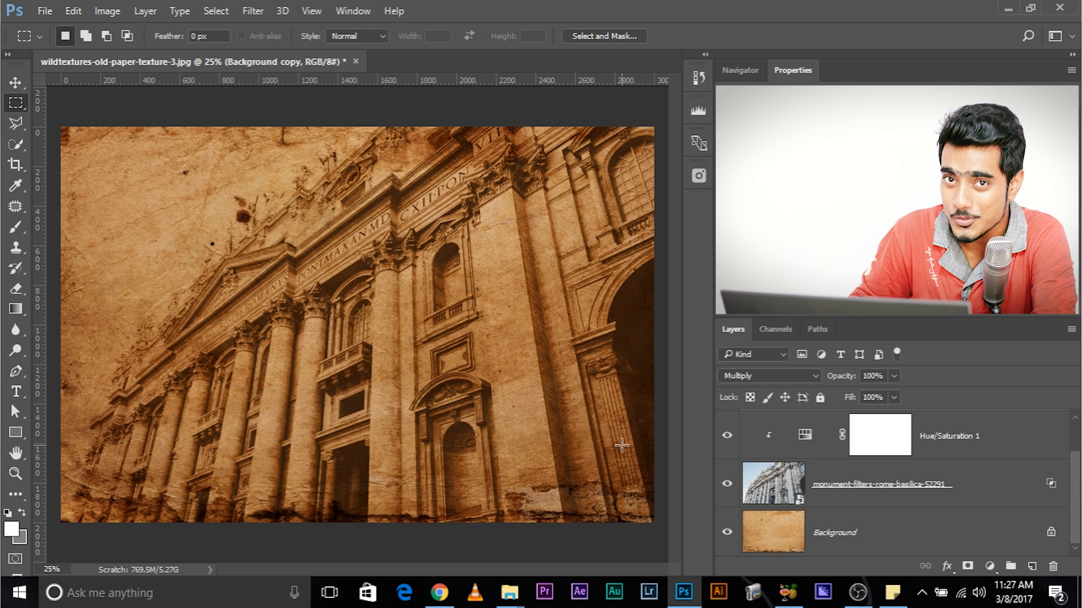
left_click(728, 533, "alt")
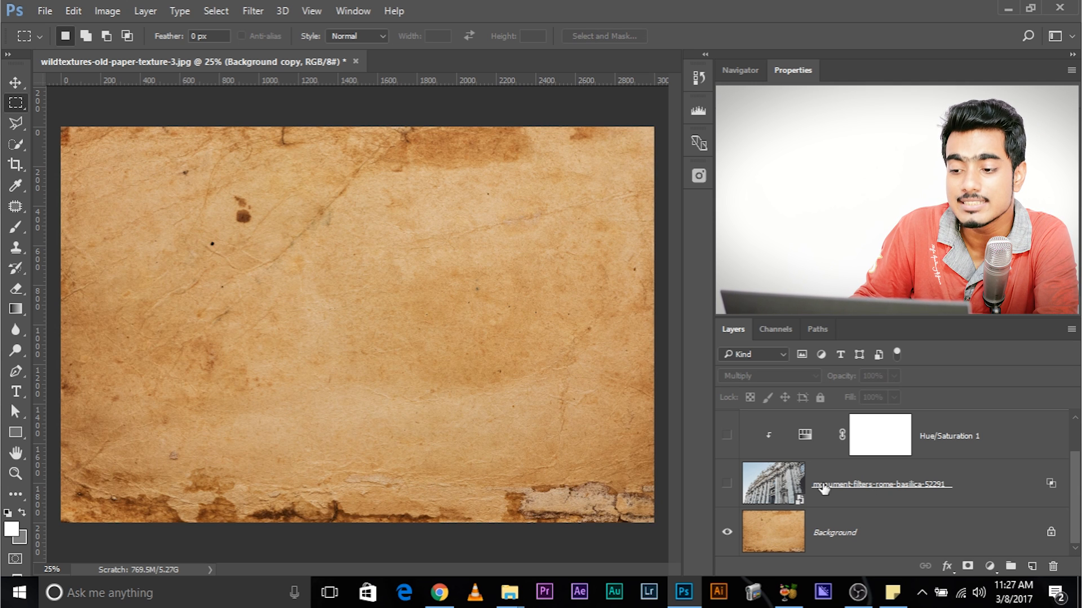
scroll(824, 488, "up", 1)
scroll(798, 494, "down", 1)
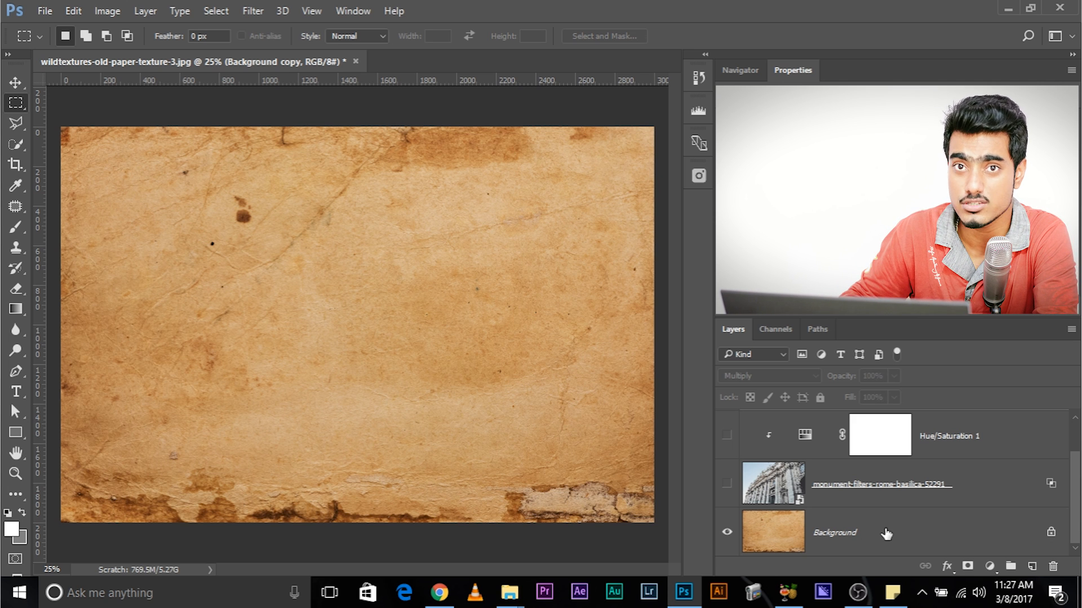
left_click(727, 533, "alt")
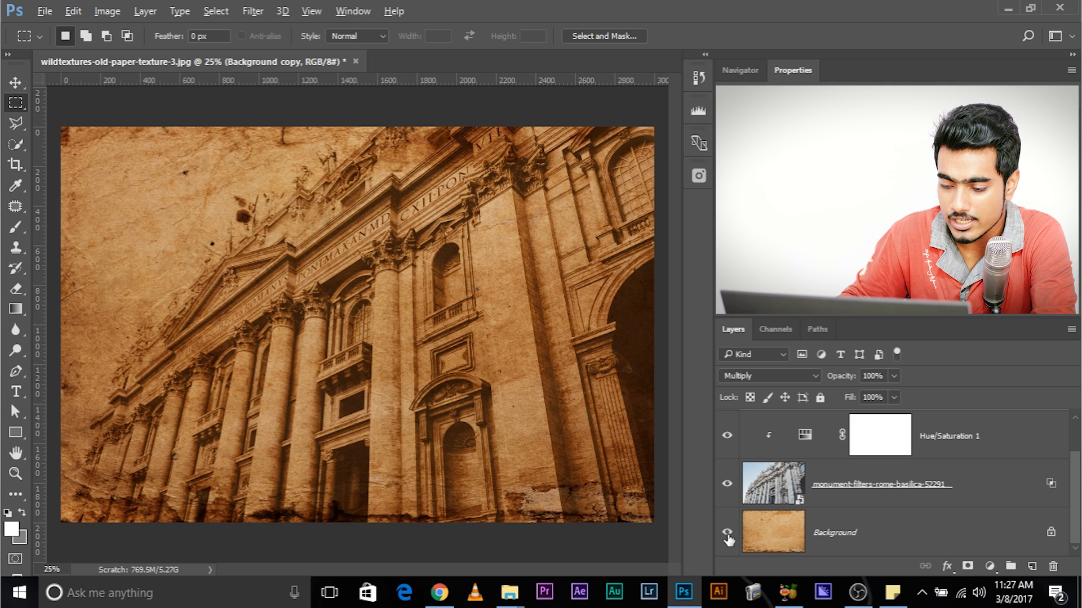
left_click(726, 533, "alt")
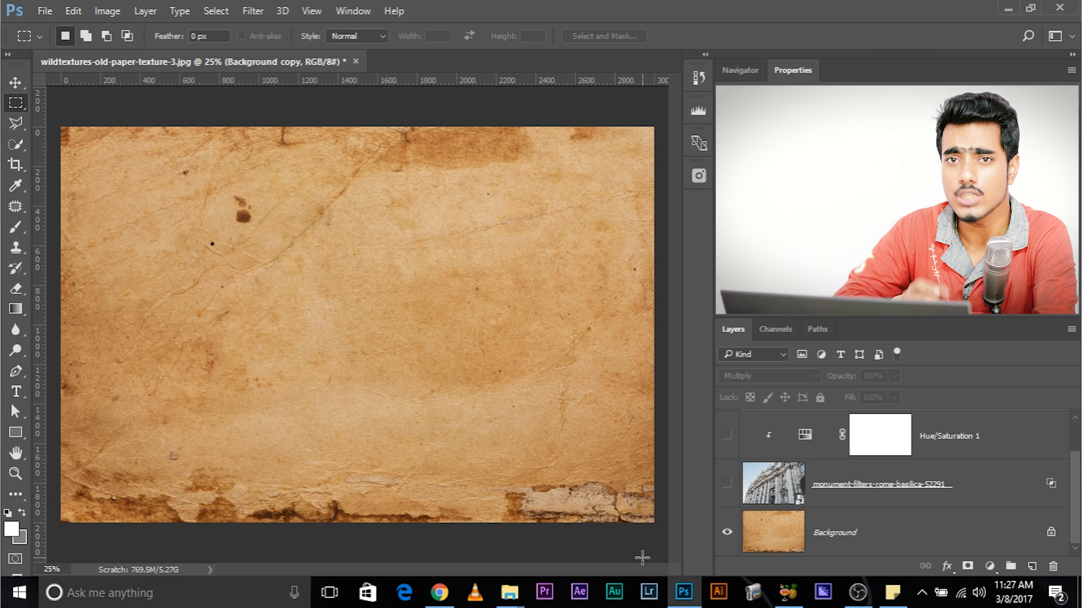
Compare the paper texture's Red, Green and Blue channels and load the Blue channel as a selection.
left_click(780, 330)
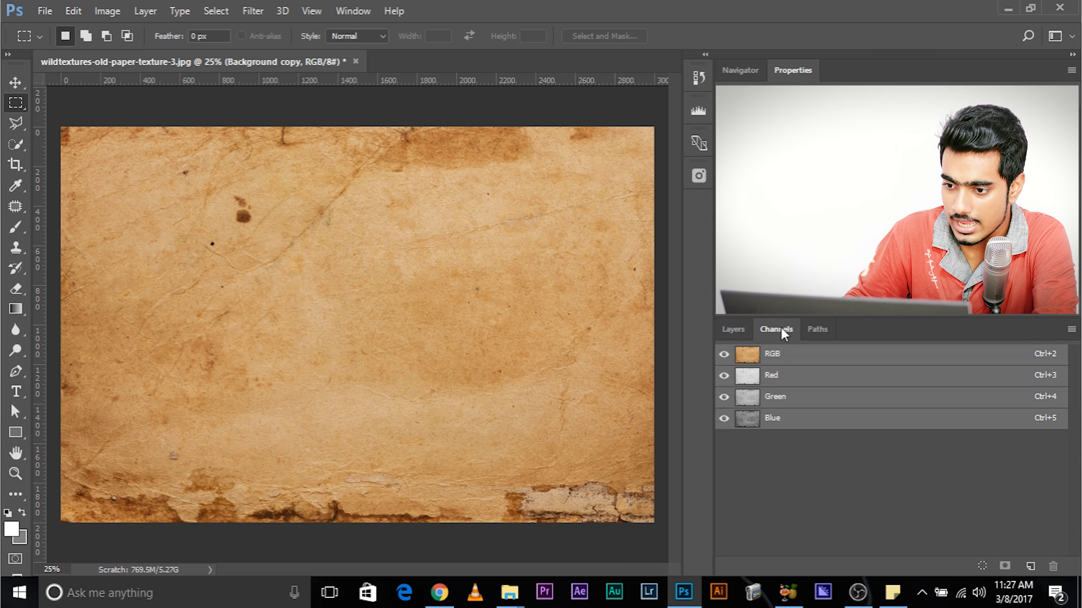
left_click(776, 374)
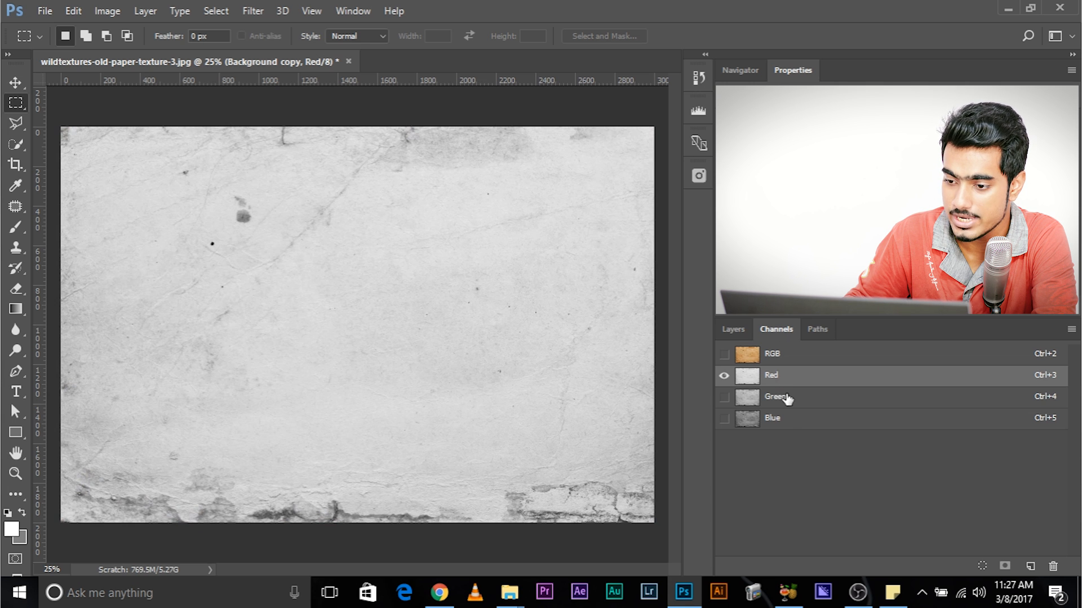
left_click(787, 398)
left_click(786, 423)
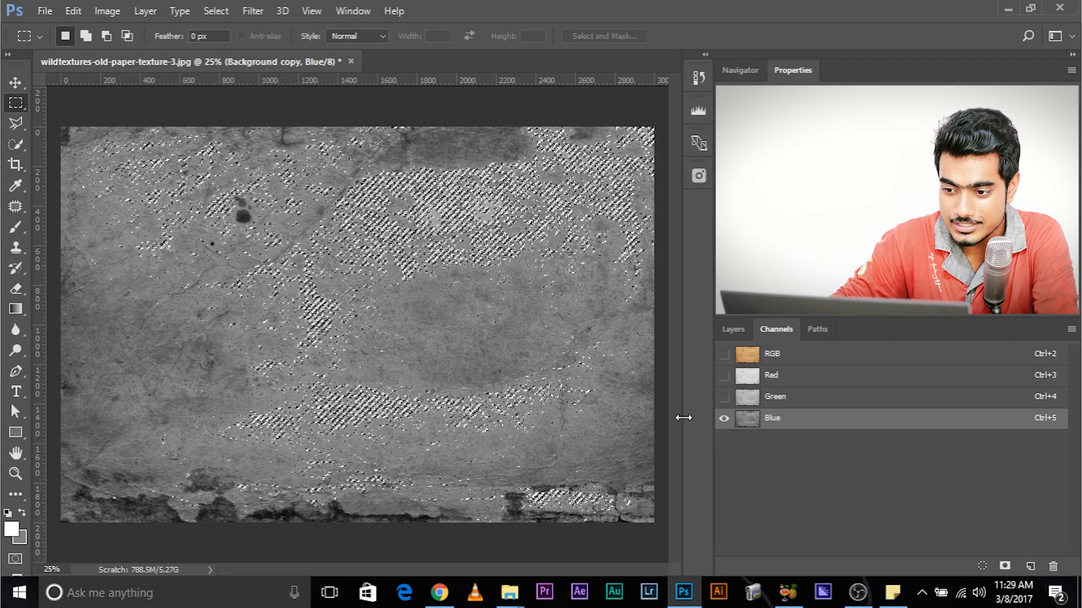
left_click(747, 419, "ctrl")
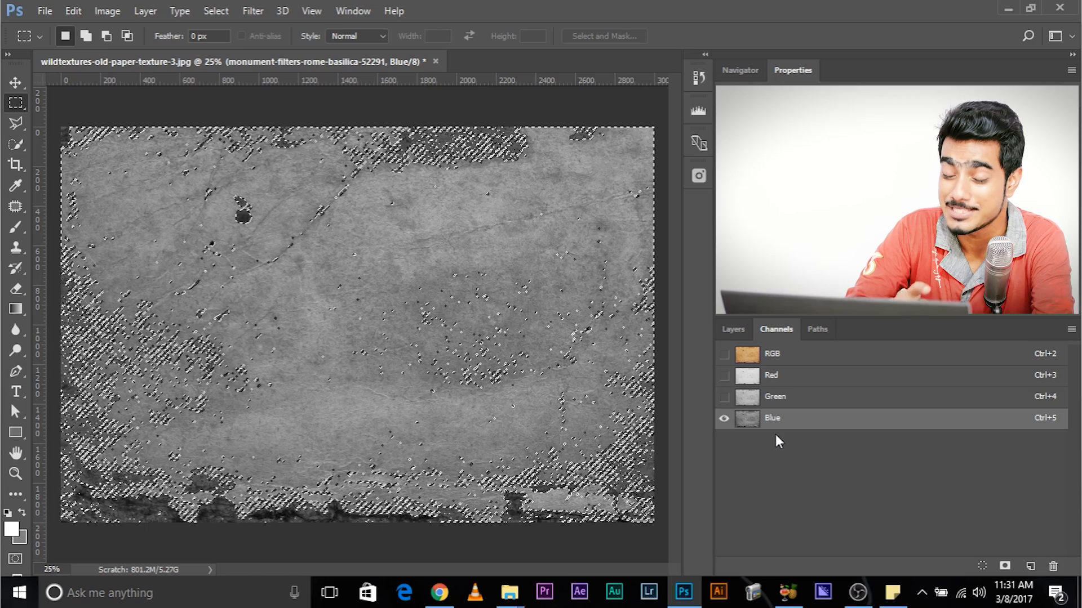
Return to the RGB composite and make all the hidden layers visible again.
left_click(722, 355)
left_click(733, 331)
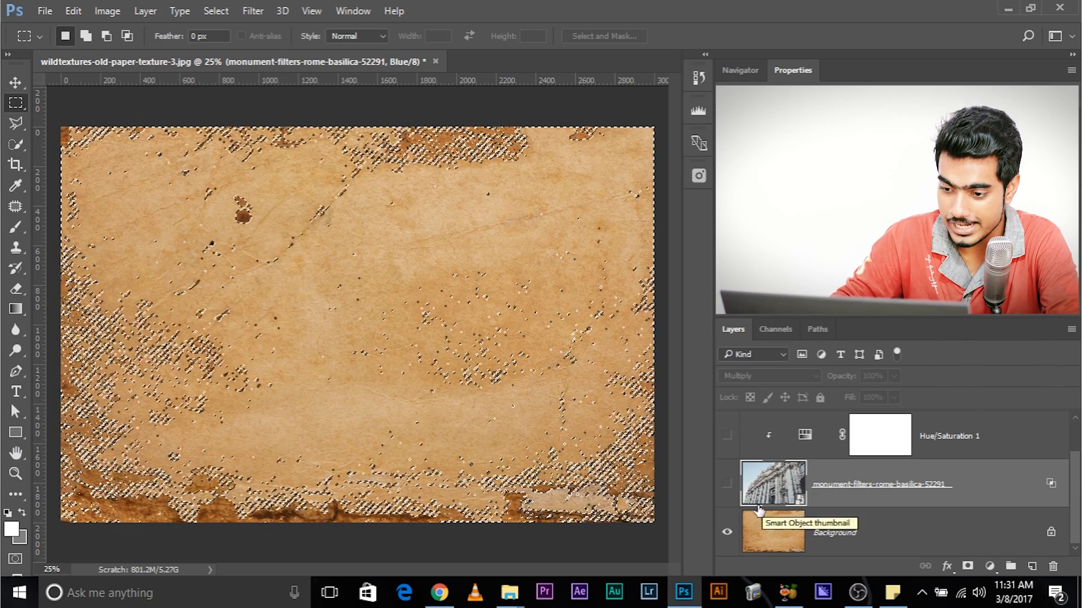
left_click(726, 534, "alt")
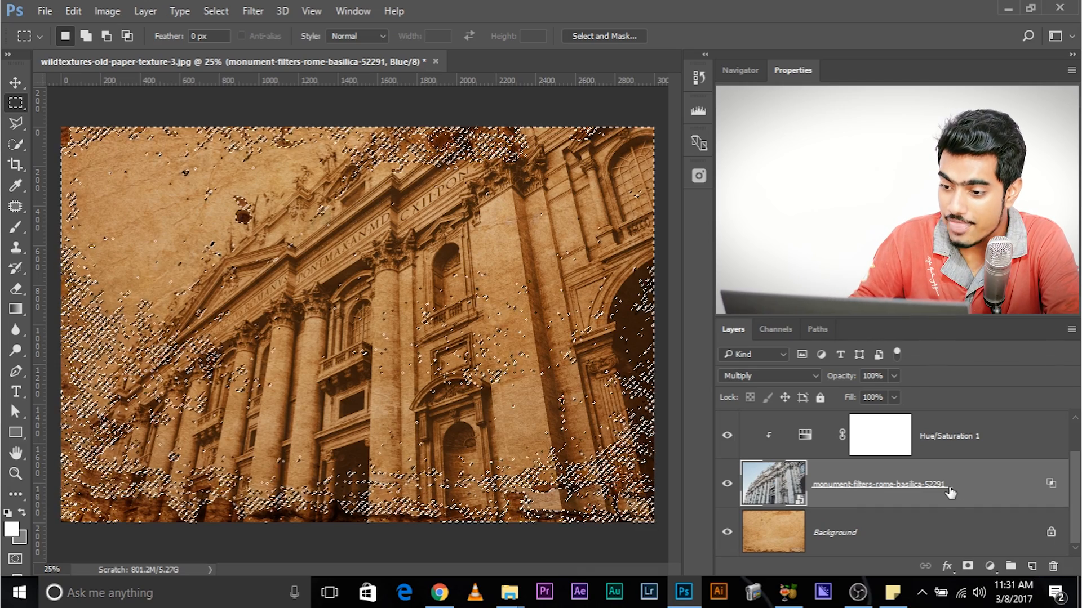
Add a layer mask from the texture selection to the basilica layer and inspect the mask on its own.
left_click(969, 567)
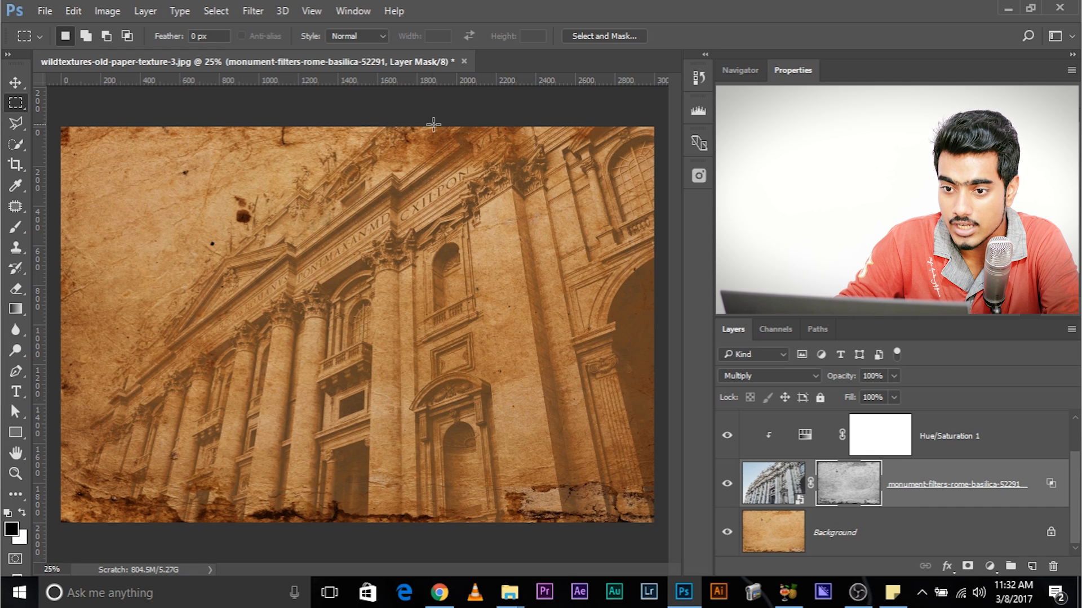
left_click(850, 485, "alt")
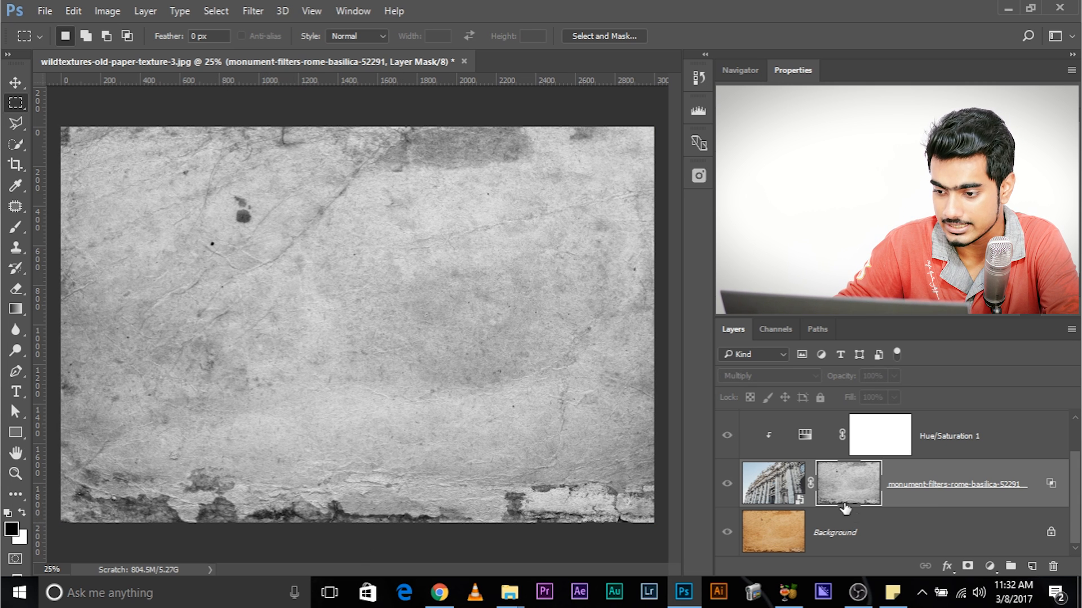
left_click(849, 483, "alt")
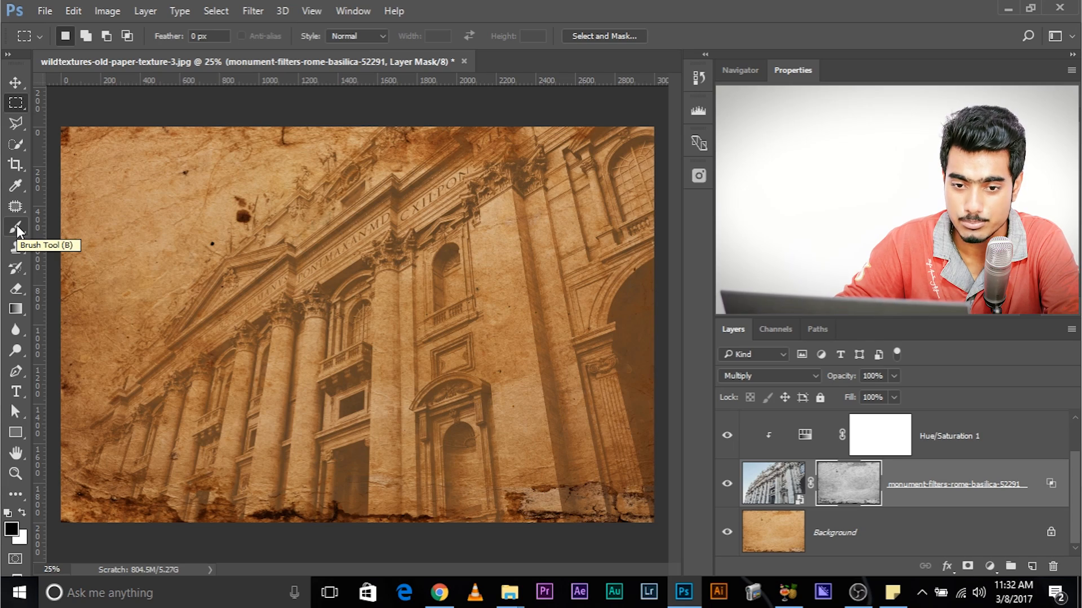
Paint white on the basilica layer's mask over the central building with a soft brush of about 928 px at 100% flow.
left_click(16, 227)
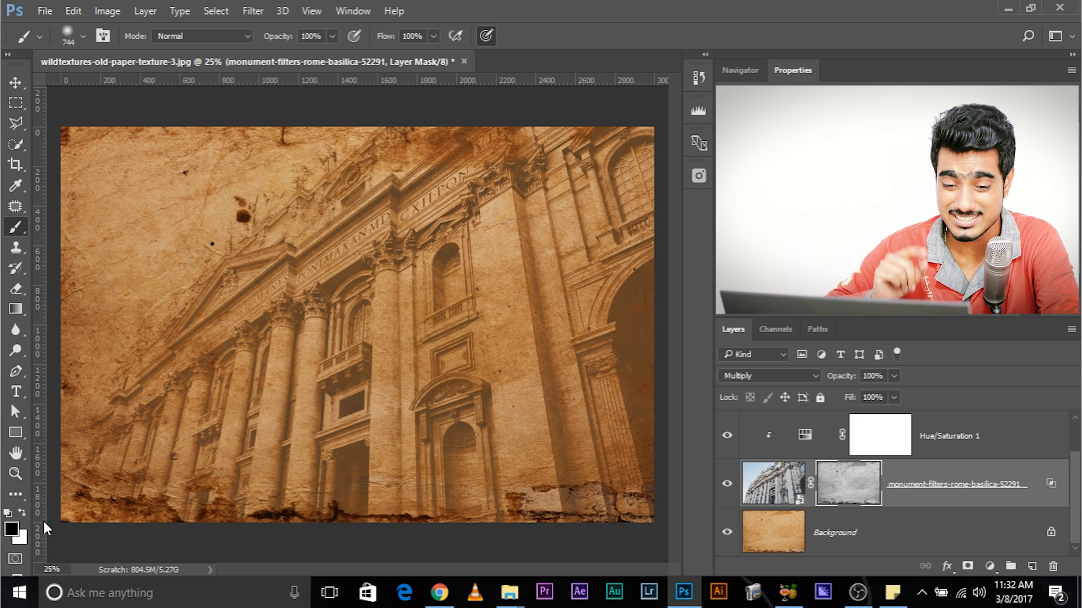
key("x")
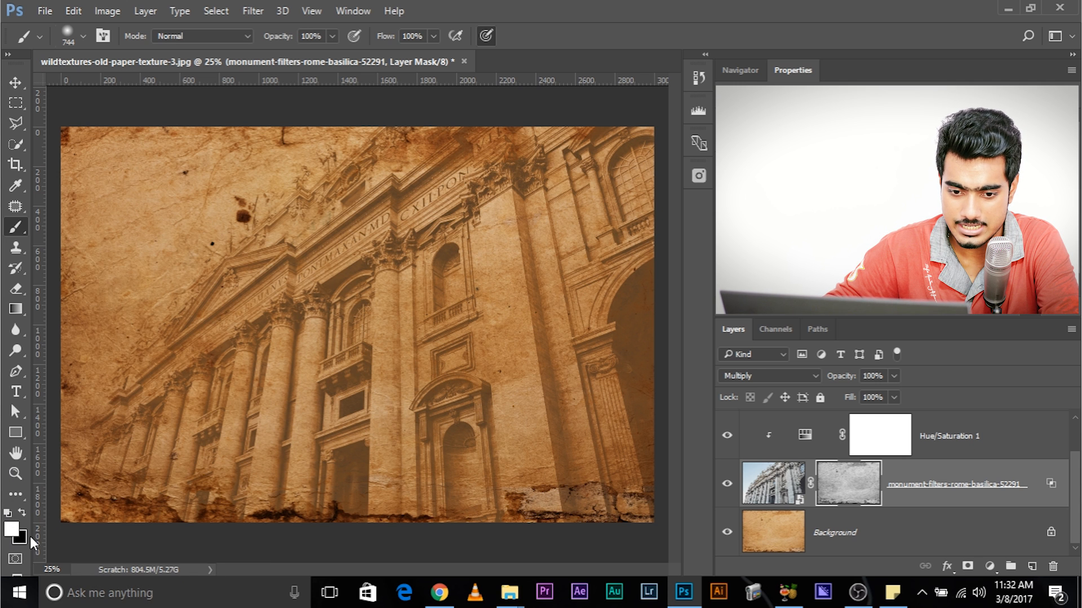
left_click_drag(350, 373, 366, 376, "alt")
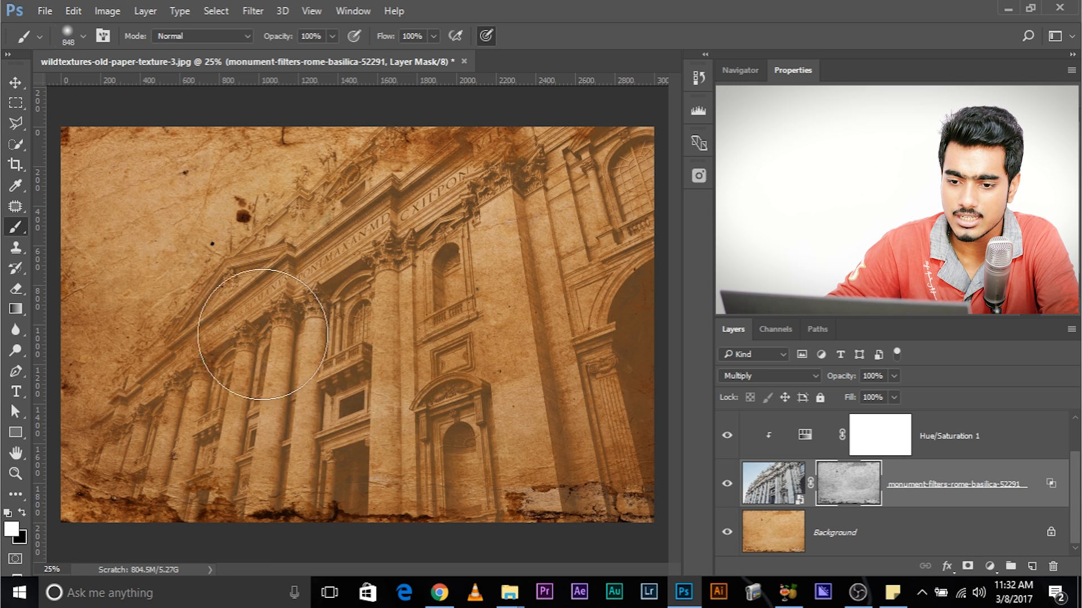
left_click_drag(293, 325, 305, 320, "alt")
mouse_move(234, 313)
left_mouse_down()
mouse_move(287, 322)
mouse_move(253, 374)
left_mouse_up()
mouse_move(210, 392)
left_mouse_down()
mouse_move(298, 405)
mouse_move(296, 242)
mouse_move(328, 229)
mouse_move(365, 269)
mouse_move(391, 257)
mouse_move(447, 298)
mouse_move(515, 301)
mouse_move(524, 369)
mouse_move(463, 383)
mouse_move(173, 376)
mouse_move(162, 403)
left_mouse_up()
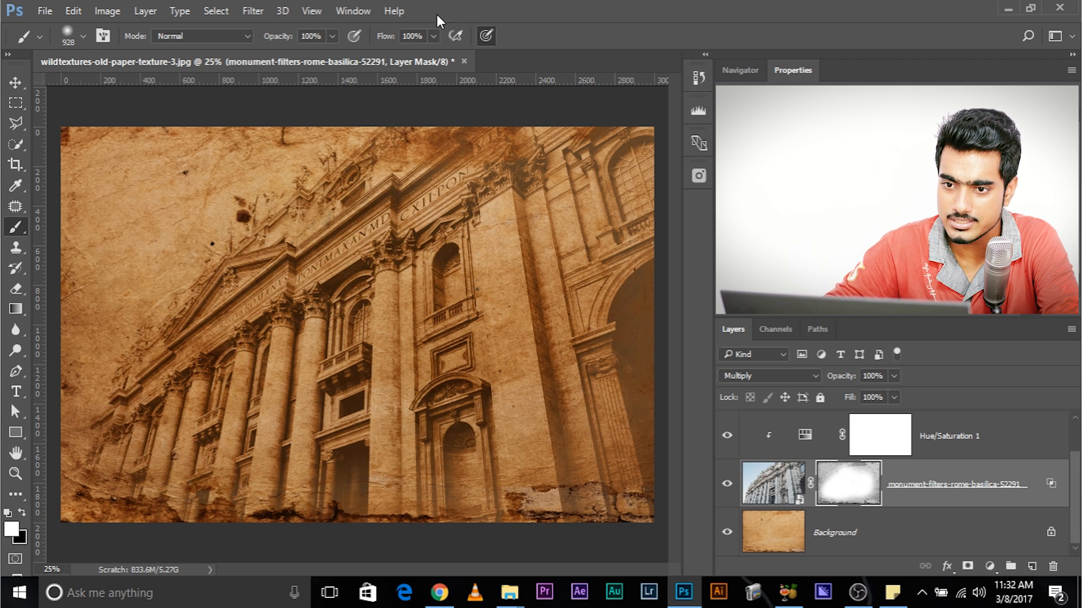
Lower the brush flow to 16% and paint more white on the mask over the right part of the building.
left_click(433, 35)
mouse_move(538, 289)
left_mouse_down()
mouse_move(566, 231)
mouse_move(586, 295)
mouse_move(586, 363)
mouse_move(561, 372)
left_mouse_up()
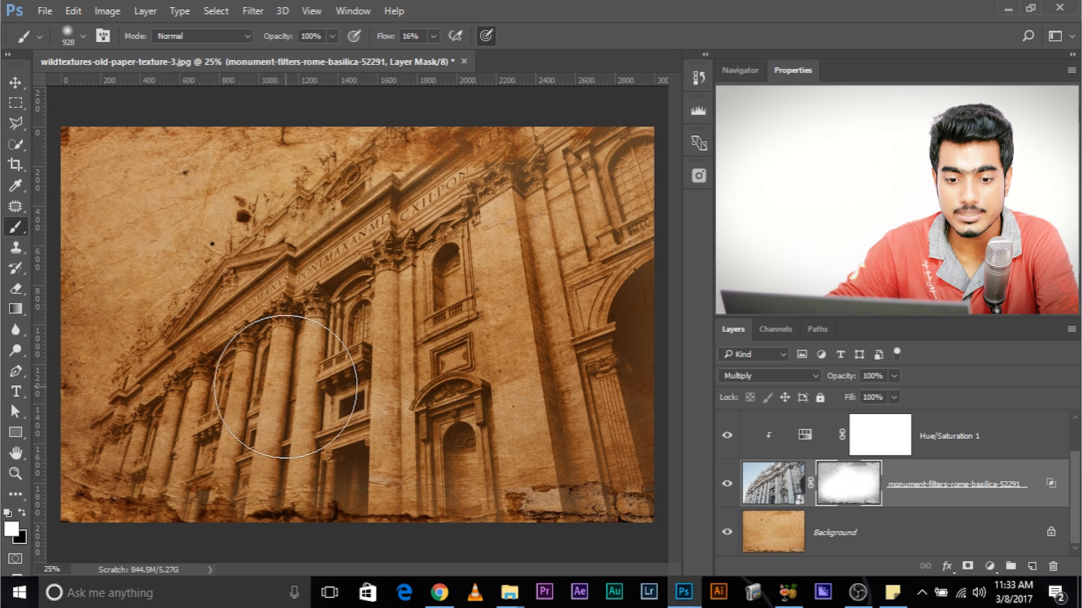
Paint black on the basilica mask at 16% flow along the right side and bottom edge, reducing the brush to about 376 px.
left_click(21, 512)
left_click_drag(632, 375, 581, 388)
mouse_move(547, 493)
left_mouse_down()
mouse_move(568, 507)
mouse_move(535, 512)
mouse_move(547, 519)
mouse_move(593, 501)
mouse_move(580, 502)
mouse_move(598, 510)
left_mouse_up()
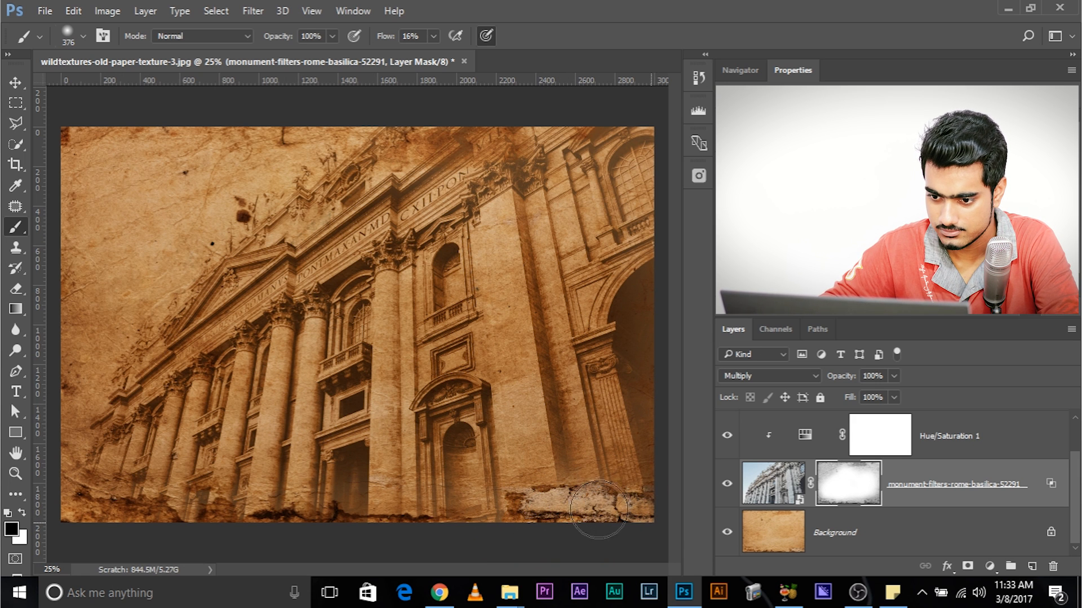
mouse_move(346, 535)
left_mouse_down()
mouse_move(172, 535)
mouse_move(117, 527)
mouse_move(170, 525)
mouse_move(107, 517)
left_mouse_up()
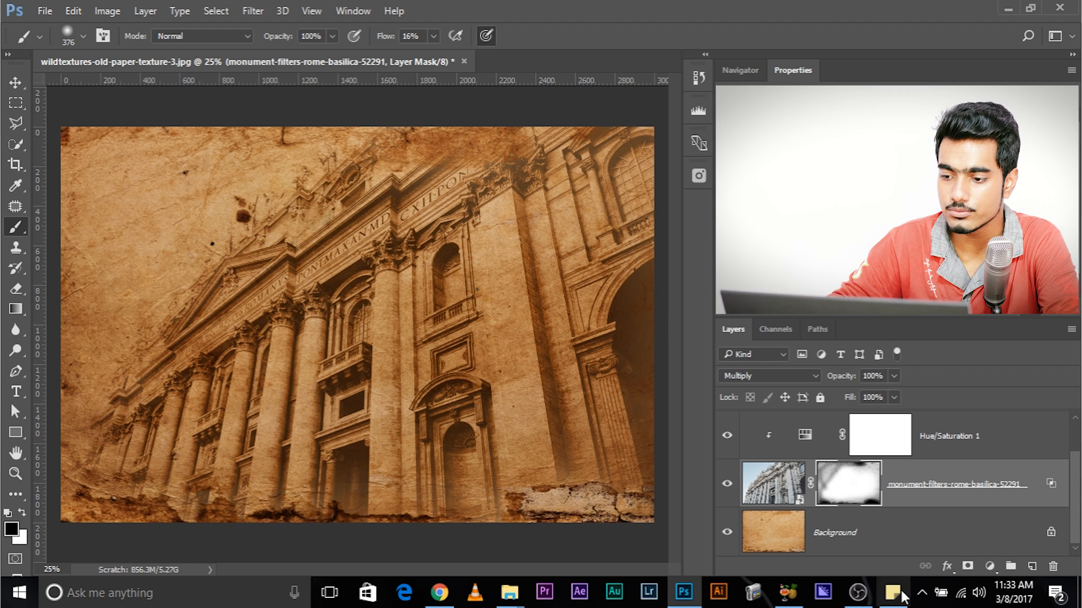
Compare the basilica layer with its mask disabled and enabled, and delete the painted mask.
left_click(827, 492, "shift")
left_click(827, 490, "shift")
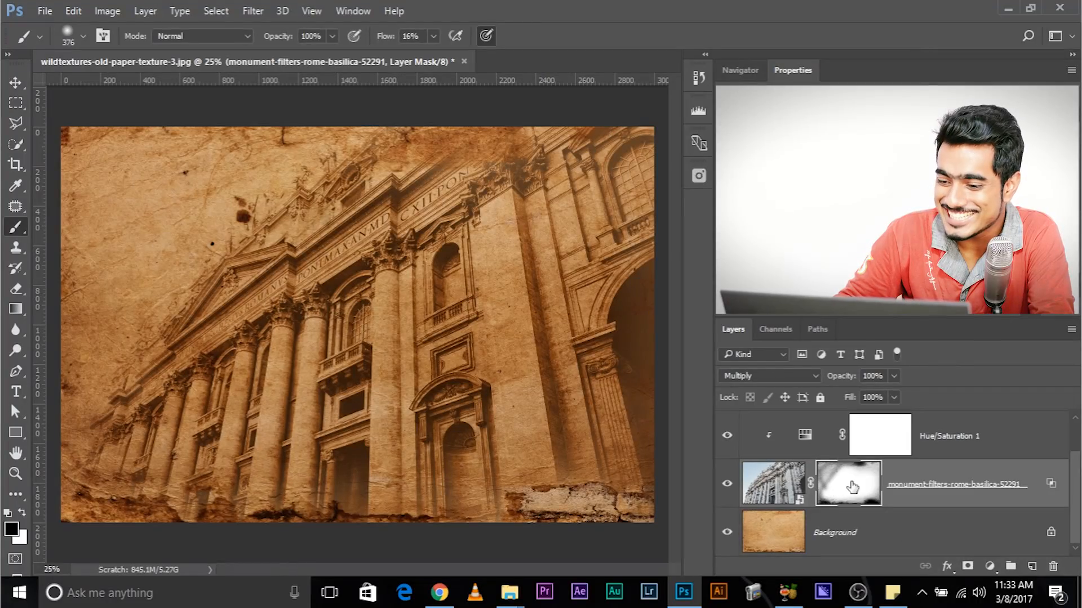
left_click_drag(852, 487, 1053, 566)
Add a new layer above Background copy and stamp all visible layers onto it.
scroll(858, 515, "up", 1)
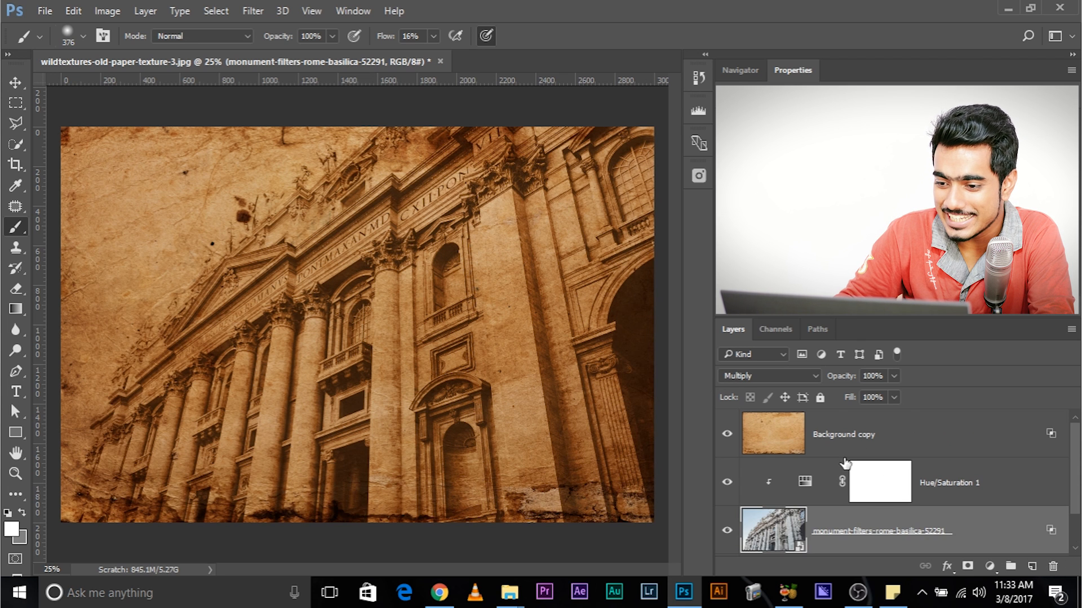
left_click(865, 447)
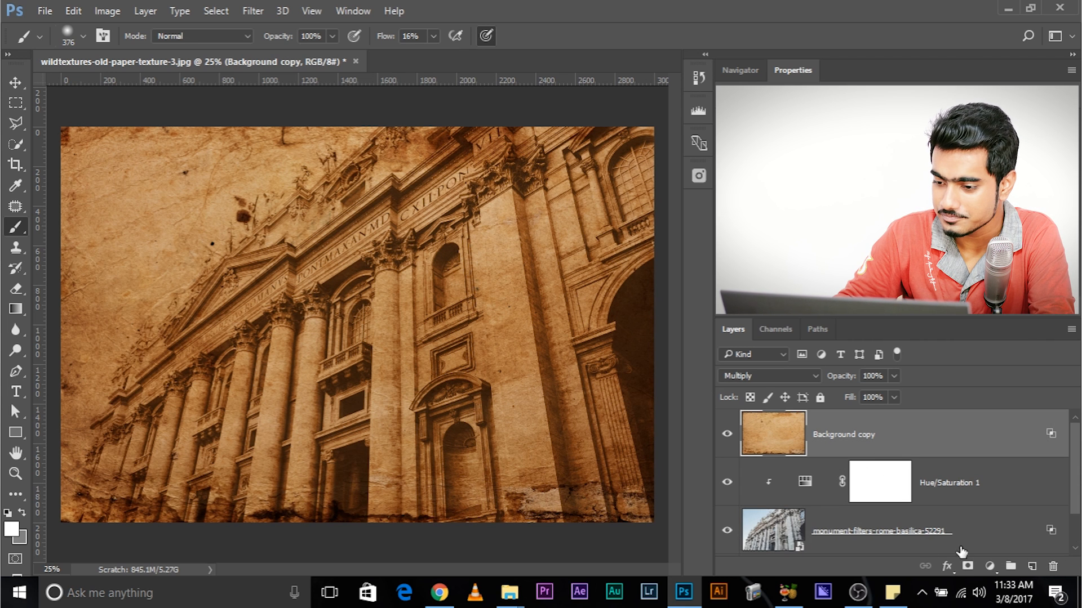
left_click(1032, 568)
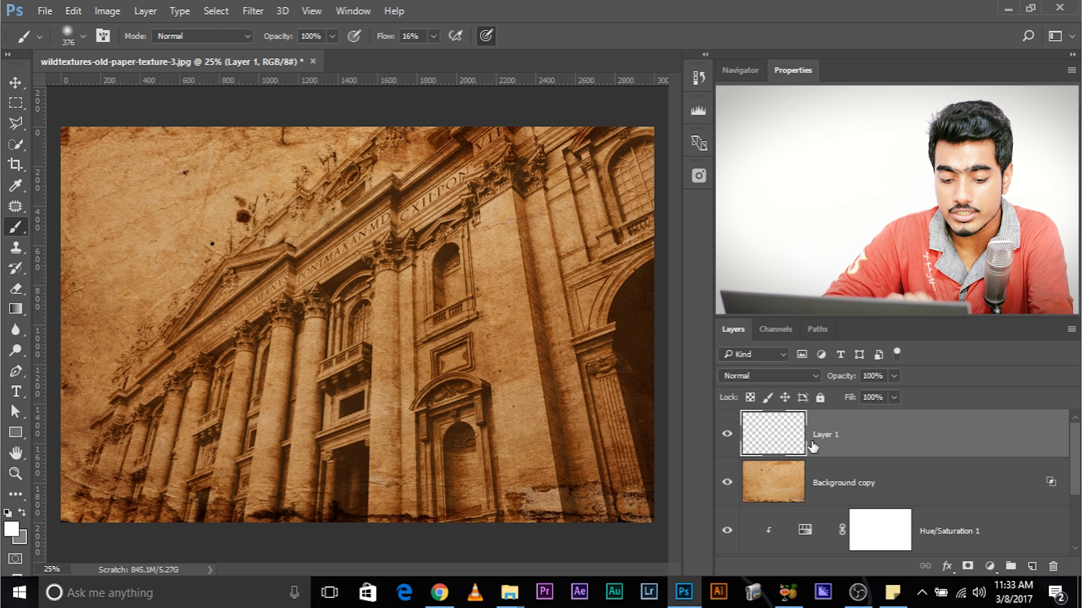
key("ctrl+alt+shift+e")
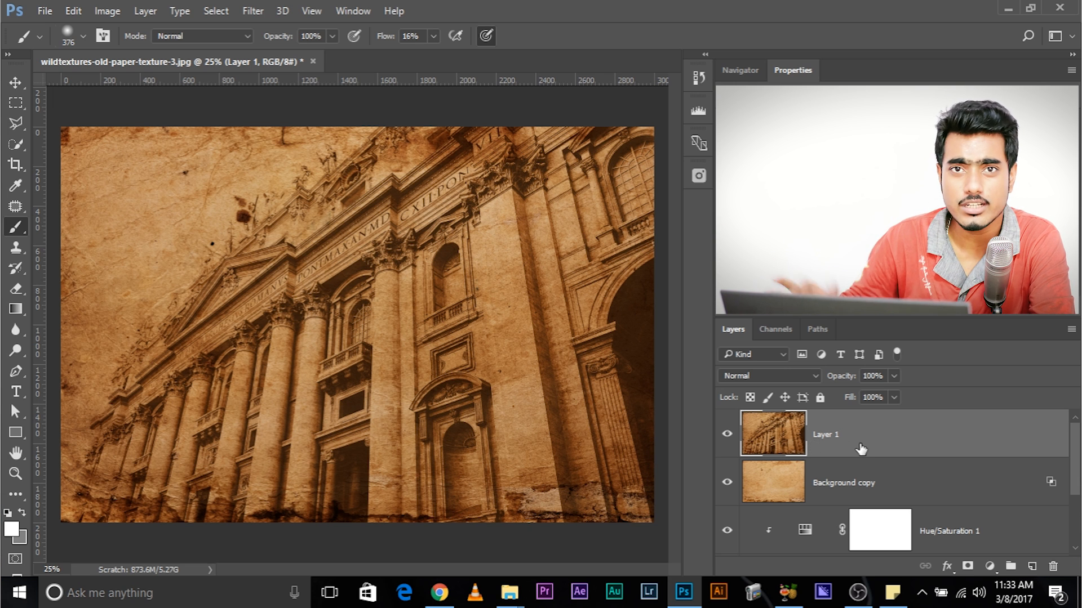
left_click_drag(898, 446, 1053, 566)
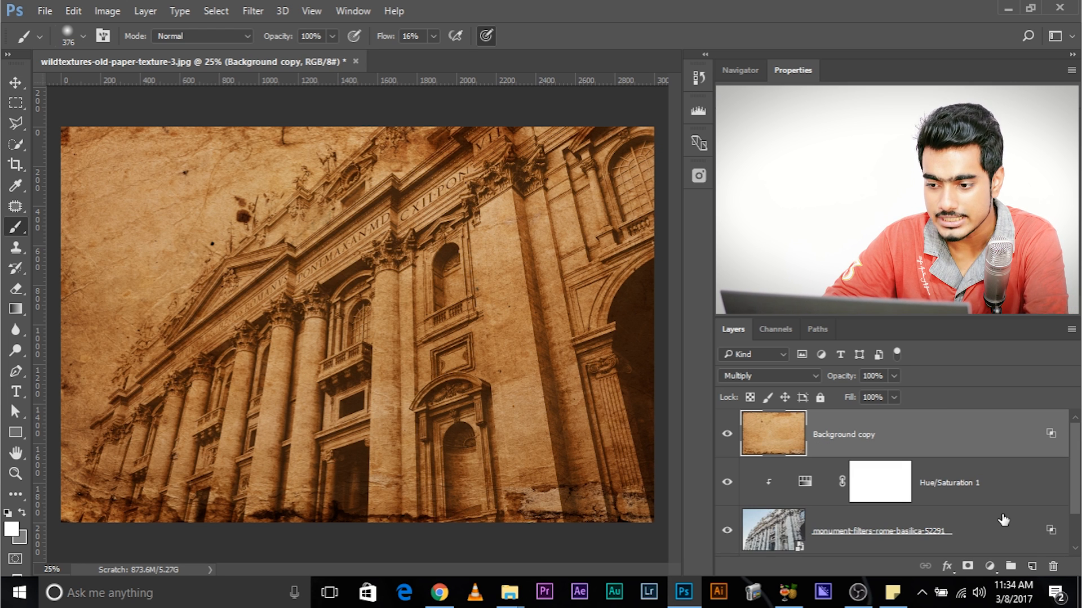
key("ctrl+z")
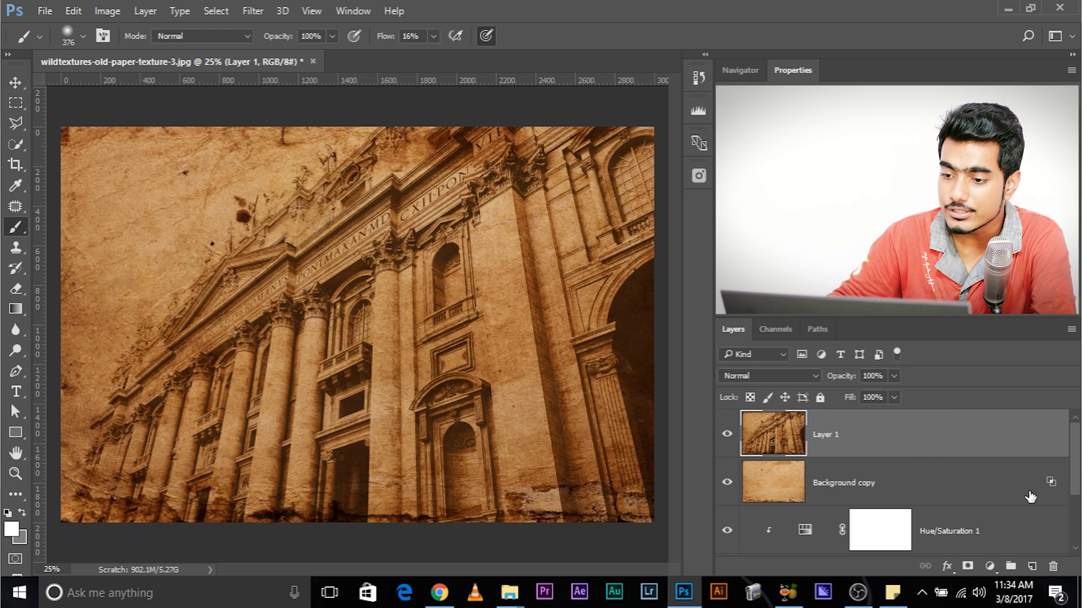
scroll(1041, 503, "down", 2)
scroll(825, 538, "up", 2)
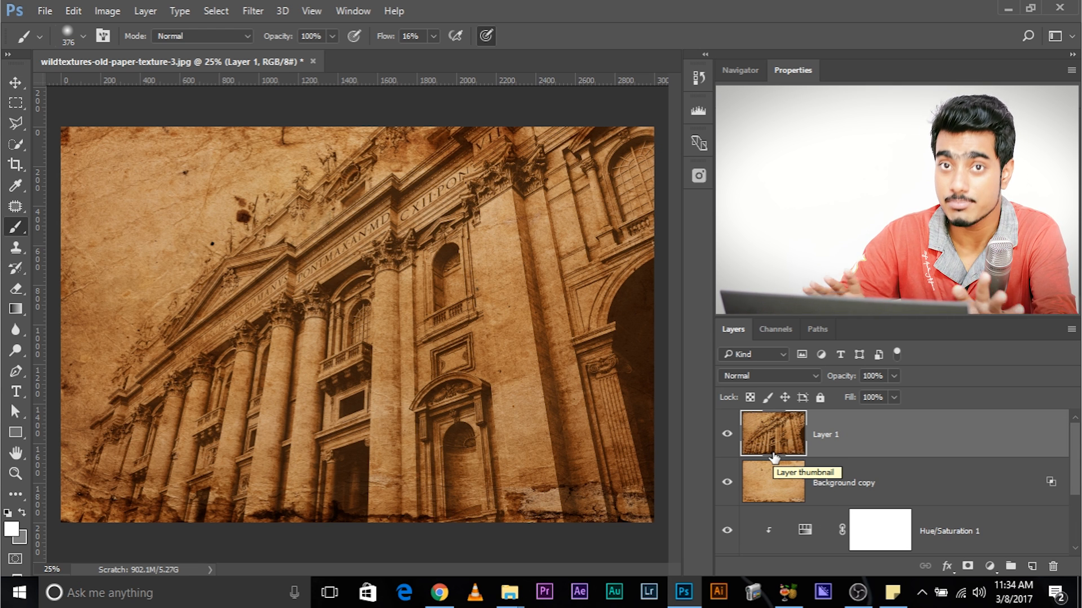
Open the stamped layer in the ParticleShop filter and browse its brush packs.
left_click(253, 11)
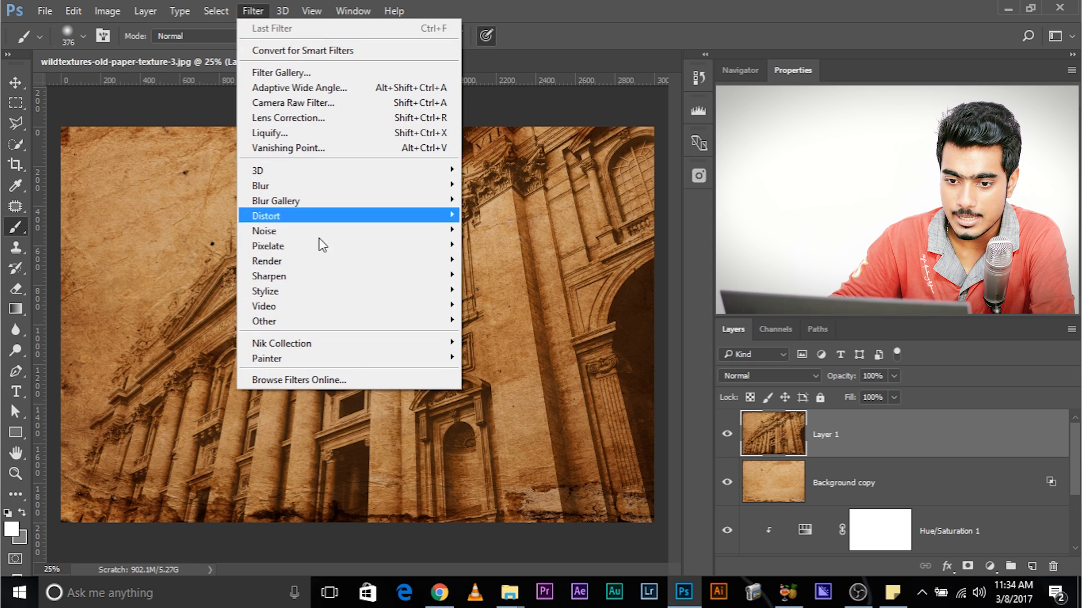
mouse_move(372, 359)
left_click(482, 358)
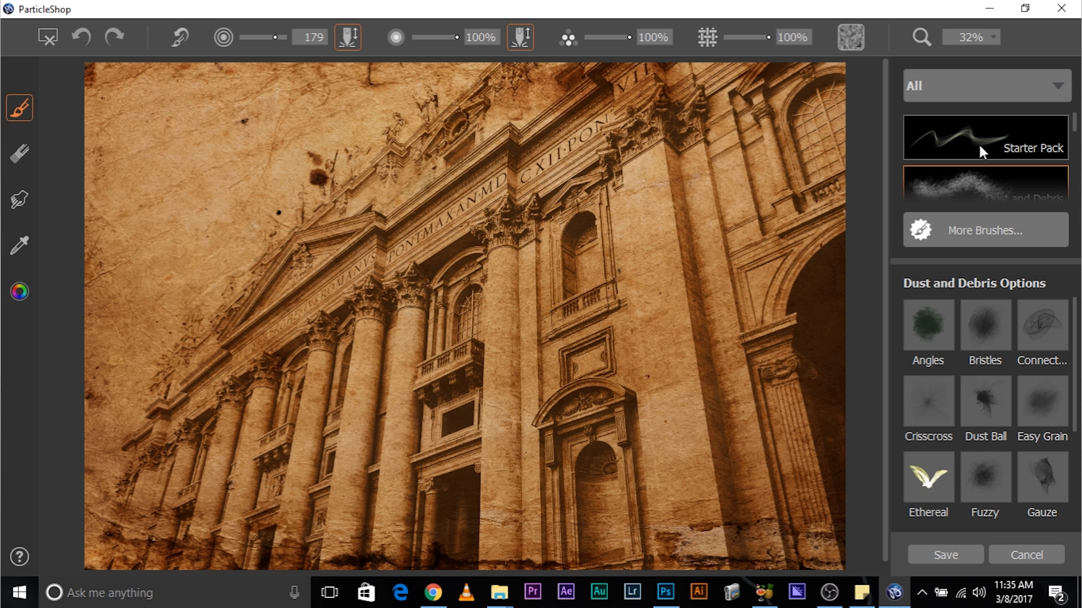
scroll(972, 146, "down", 2)
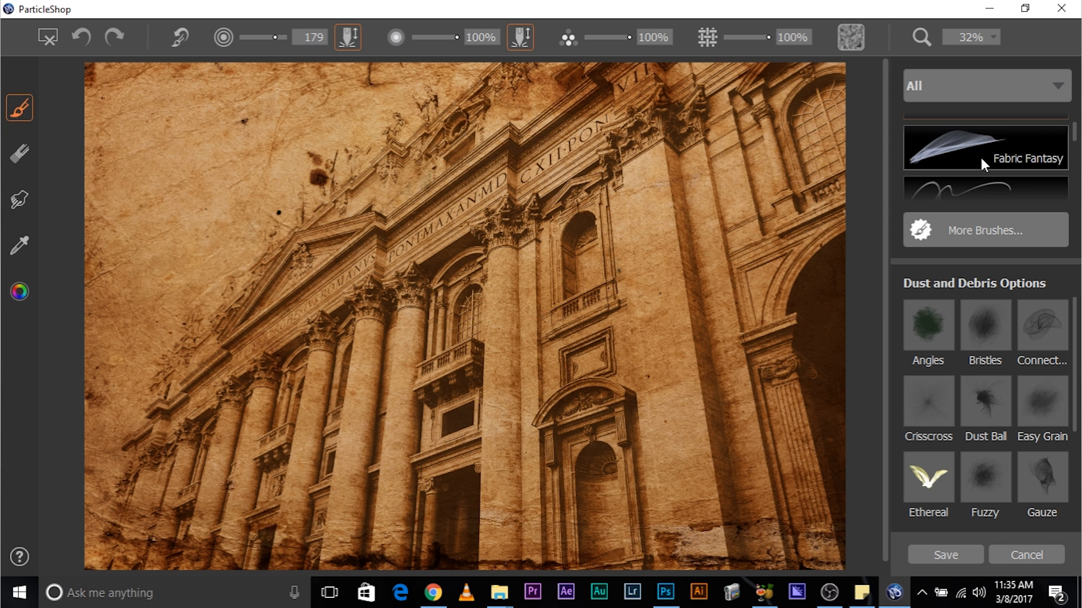
scroll(979, 165, "down", 2)
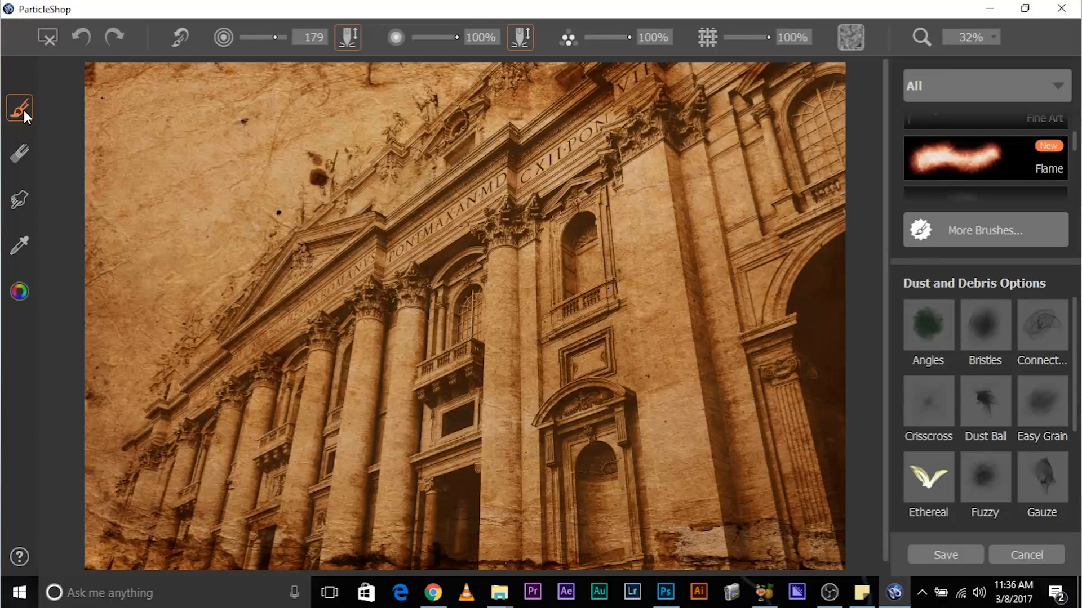
Paint black debris over the upper-right arched window with the Fuzzy brush from Dust and Debris.
left_click(19, 291)
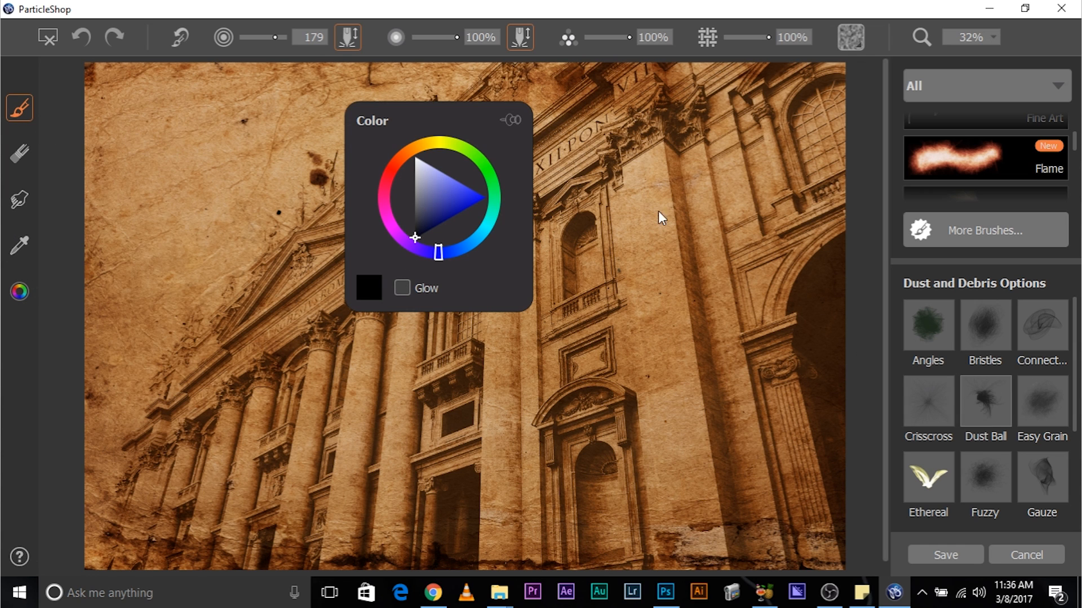
left_click(985, 401)
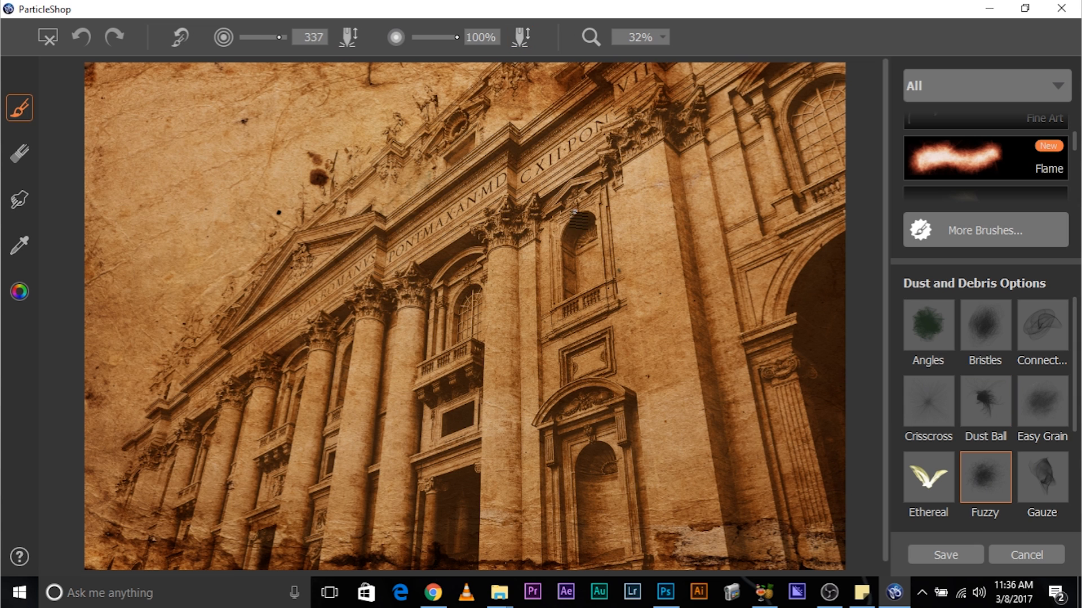
left_click_drag(585, 227, 646, 247)
mouse_move(579, 237)
left_mouse_down()
mouse_move(629, 251)
mouse_move(609, 248)
mouse_move(620, 247)
left_mouse_up()
left_click_drag(843, 90, 864, 229)
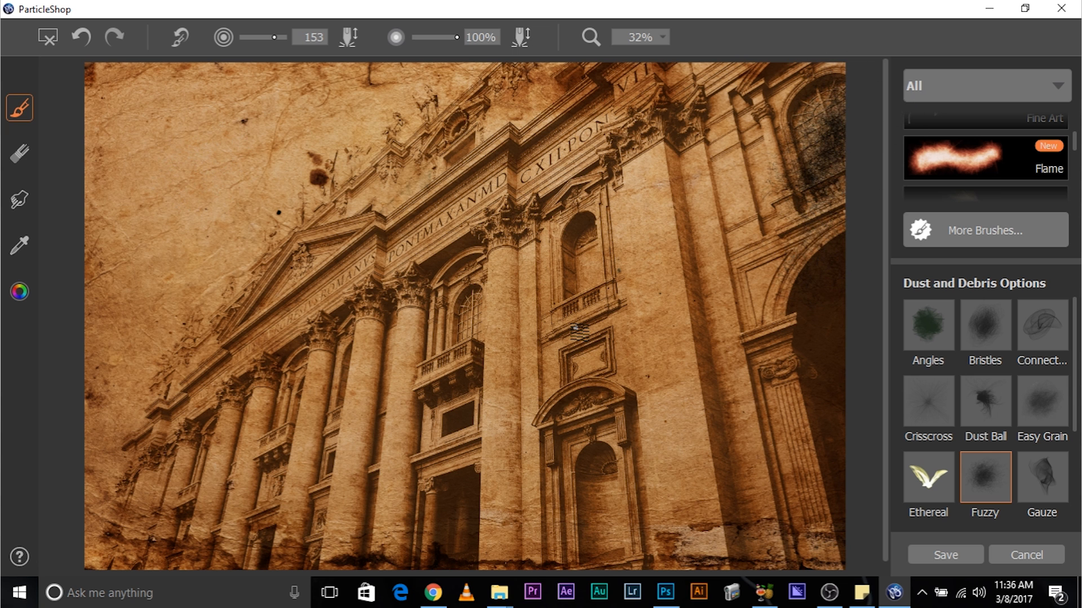
scroll(578, 333, "down", 1)
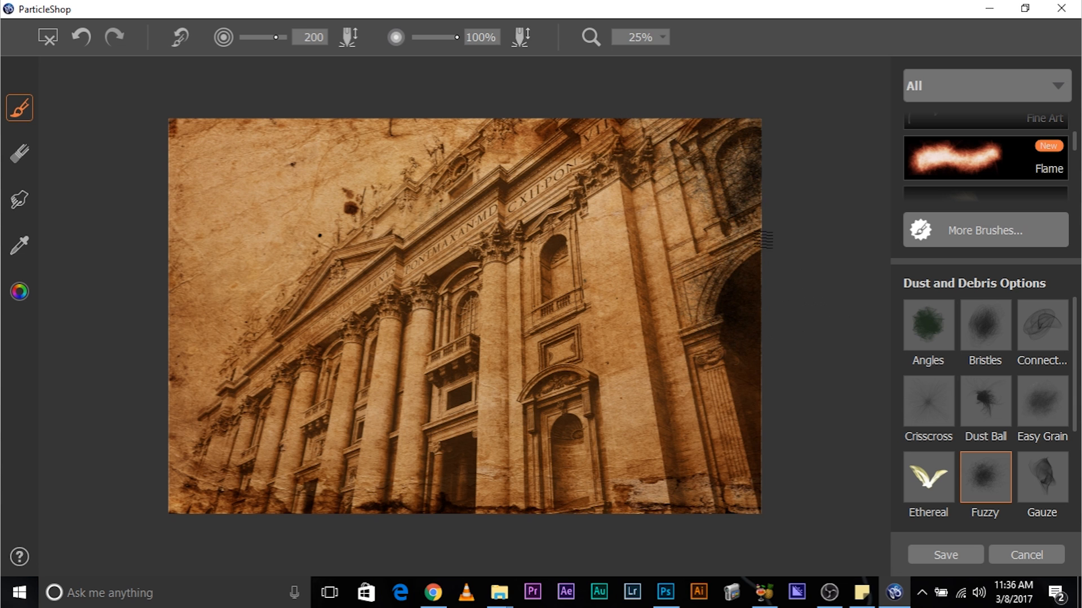
Paint Fuzzy debris at brush size 200 over the lower right wall of the building, undoing the stray stroke.
mouse_move(705, 372)
left_mouse_down()
mouse_move(665, 426)
mouse_move(667, 463)
mouse_move(710, 488)
mouse_move(725, 434)
mouse_move(733, 495)
mouse_move(677, 522)
mouse_move(651, 497)
mouse_move(594, 519)
mouse_move(452, 538)
mouse_move(424, 522)
mouse_move(219, 514)
mouse_move(524, 520)
mouse_move(642, 436)
mouse_move(615, 396)
mouse_move(570, 369)
mouse_move(629, 406)
mouse_move(646, 401)
mouse_move(604, 342)
mouse_move(708, 438)
mouse_move(651, 412)
left_mouse_up()
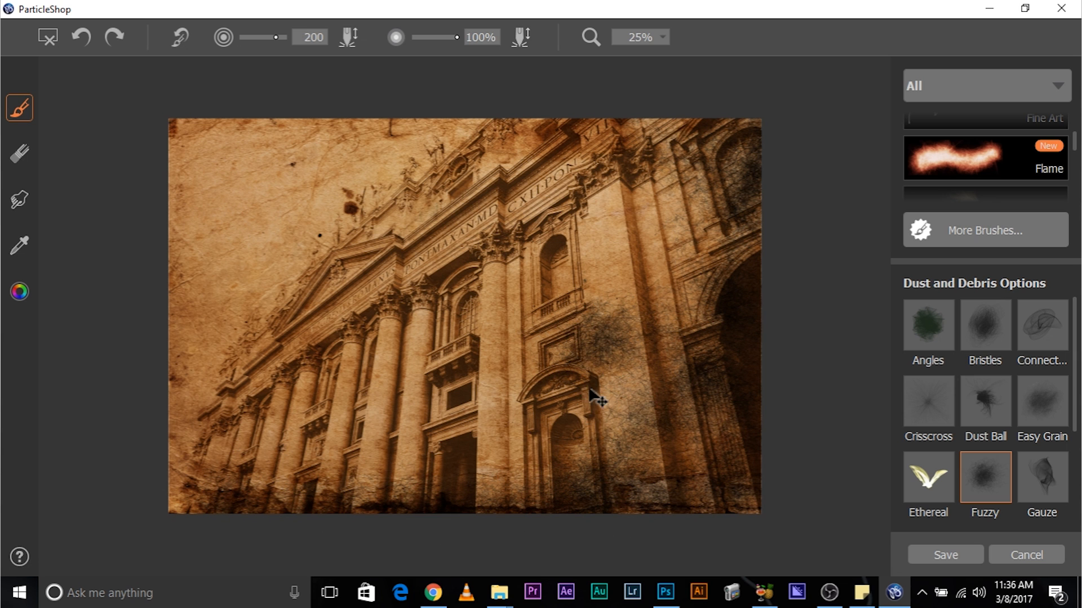
key("ctrl+z")
left_click(673, 420)
left_click(564, 329)
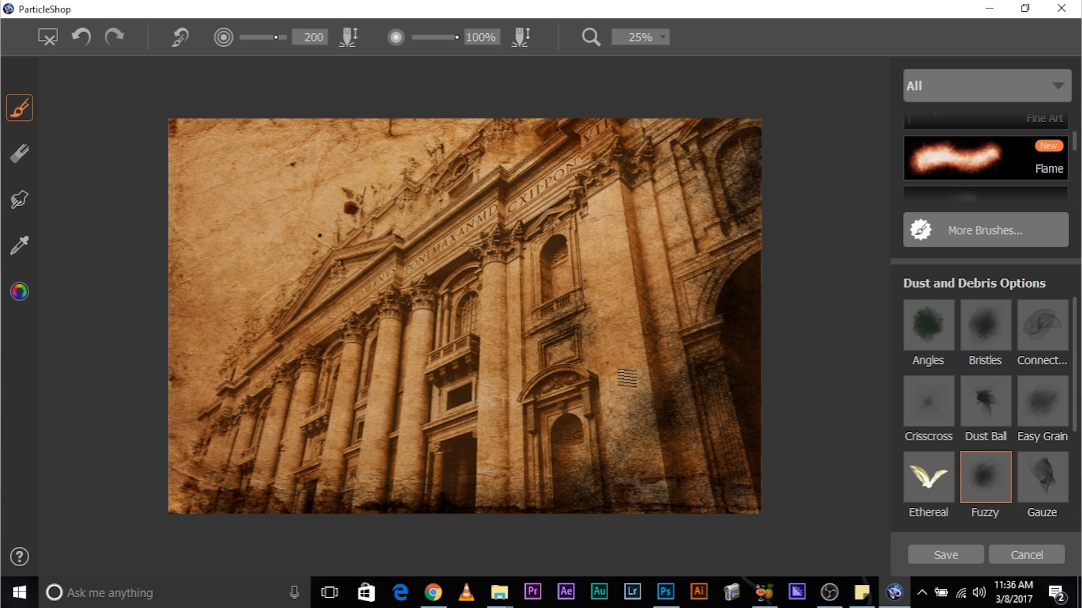
left_click(629, 389)
left_click(723, 530)
Paint Fuzzy debris on the lower left edge, and at brush size 501 over the right wall and upper centre.
left_click(104, 394)
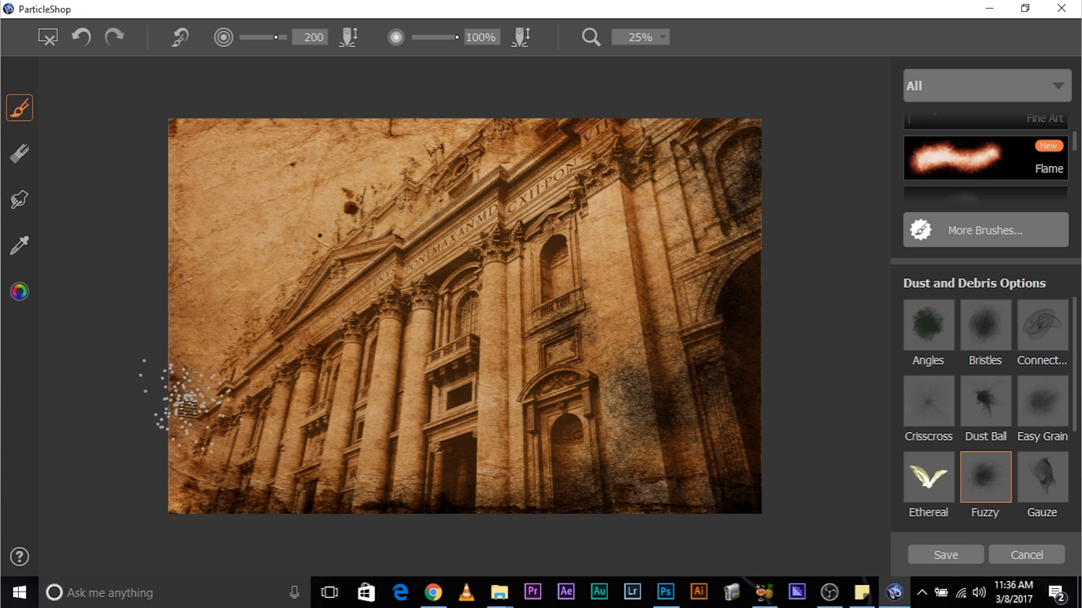
mouse_move(142, 367)
left_mouse_down()
mouse_move(246, 384)
mouse_move(146, 387)
mouse_move(248, 490)
mouse_move(315, 507)
mouse_move(653, 473)
left_mouse_up()
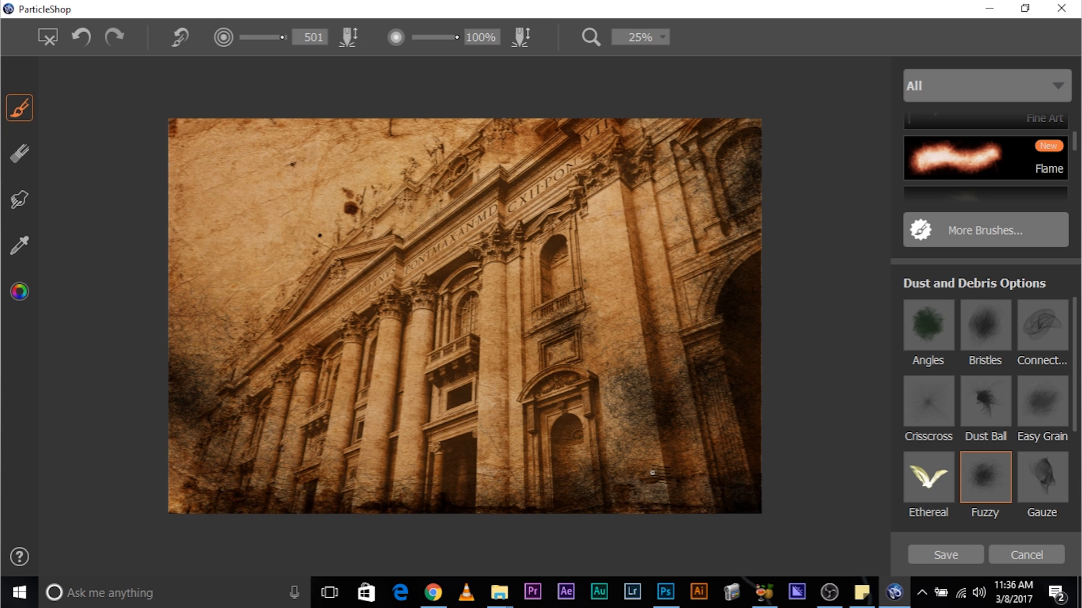
mouse_move(683, 265)
left_mouse_down()
mouse_move(665, 243)
mouse_move(676, 248)
left_mouse_up()
left_click_drag(388, 124, 445, 169)
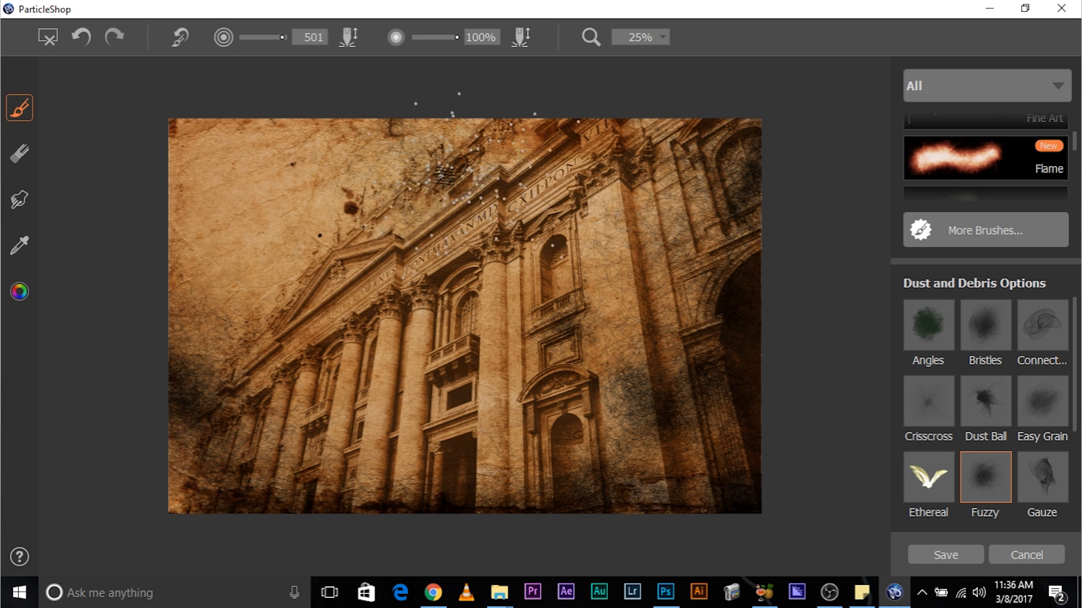
Paint debris along the right side, upper left sky and lower left corner with the Paper M... brush at varying sizes.
scroll(991, 356, "down", 2)
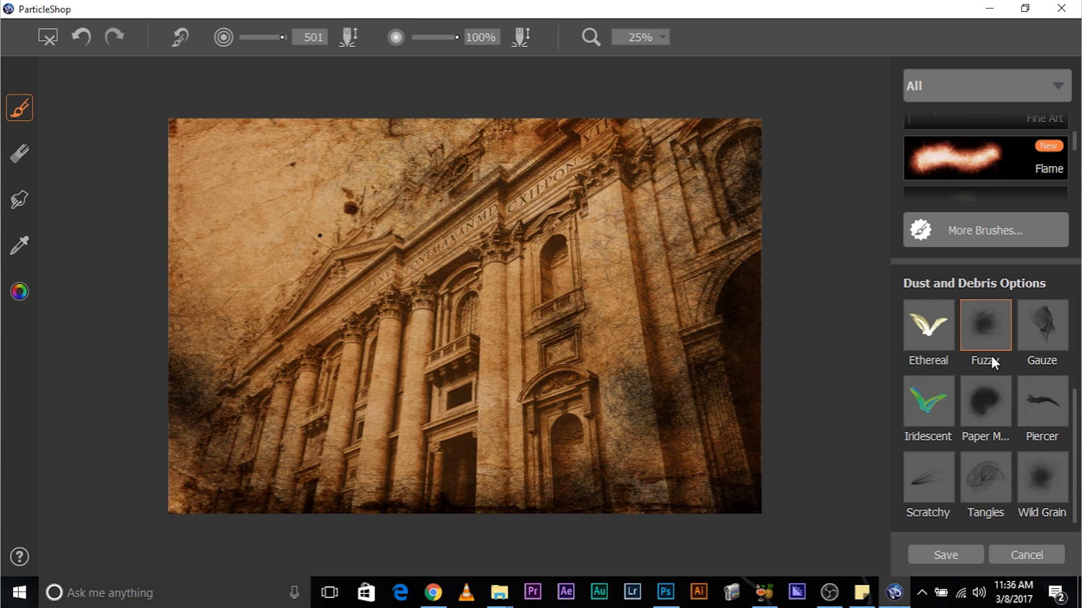
left_click(983, 408)
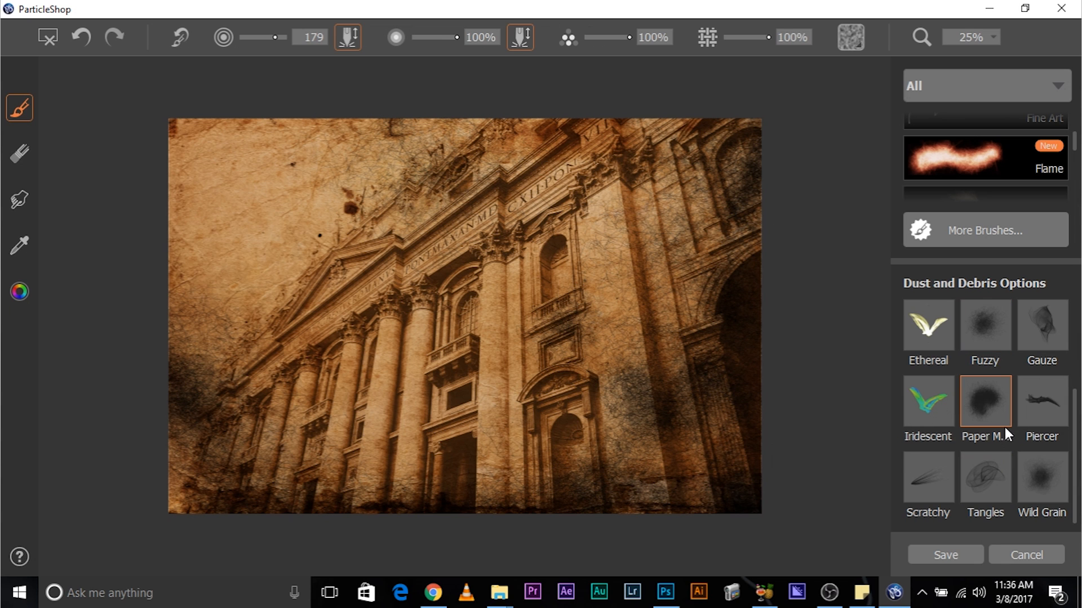
left_click_drag(644, 214, 817, 191, "ctrl+alt")
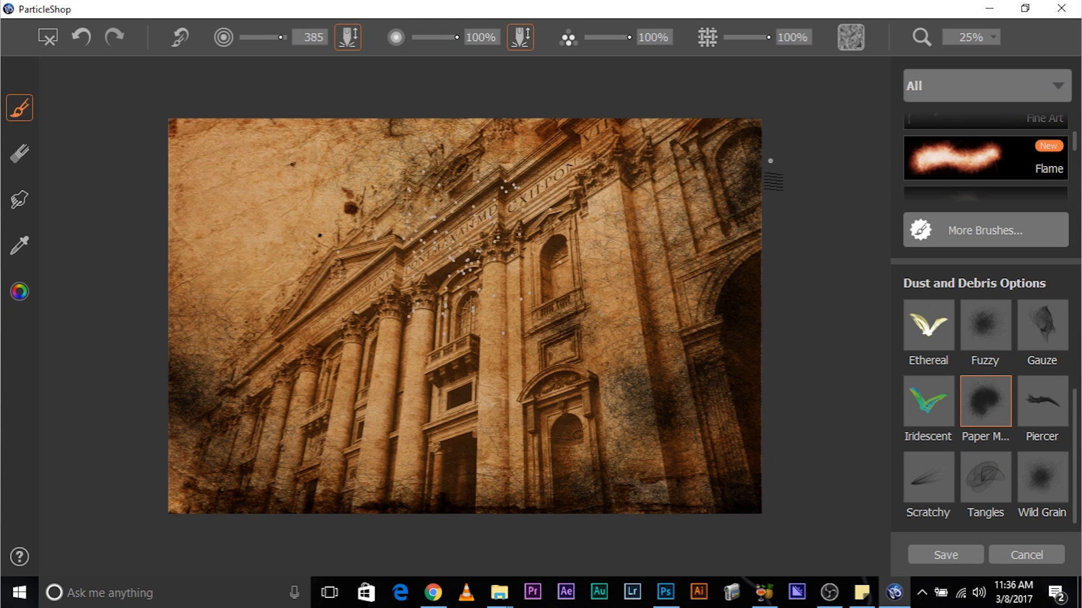
left_click_drag(770, 286, 649, 301)
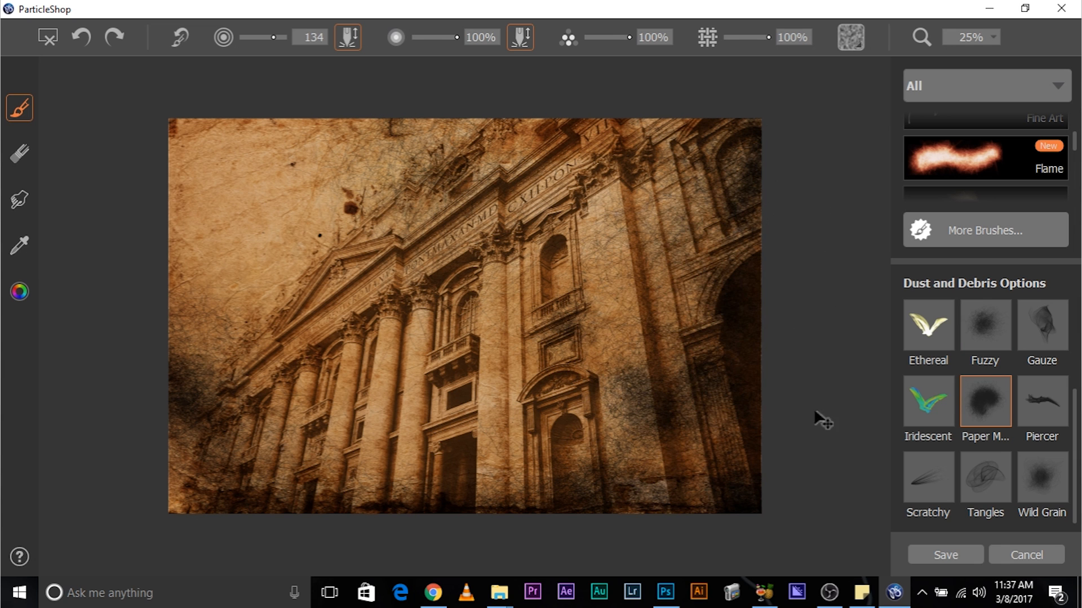
mouse_move(786, 245)
left_mouse_down()
mouse_move(713, 262)
mouse_move(648, 327)
left_mouse_up()
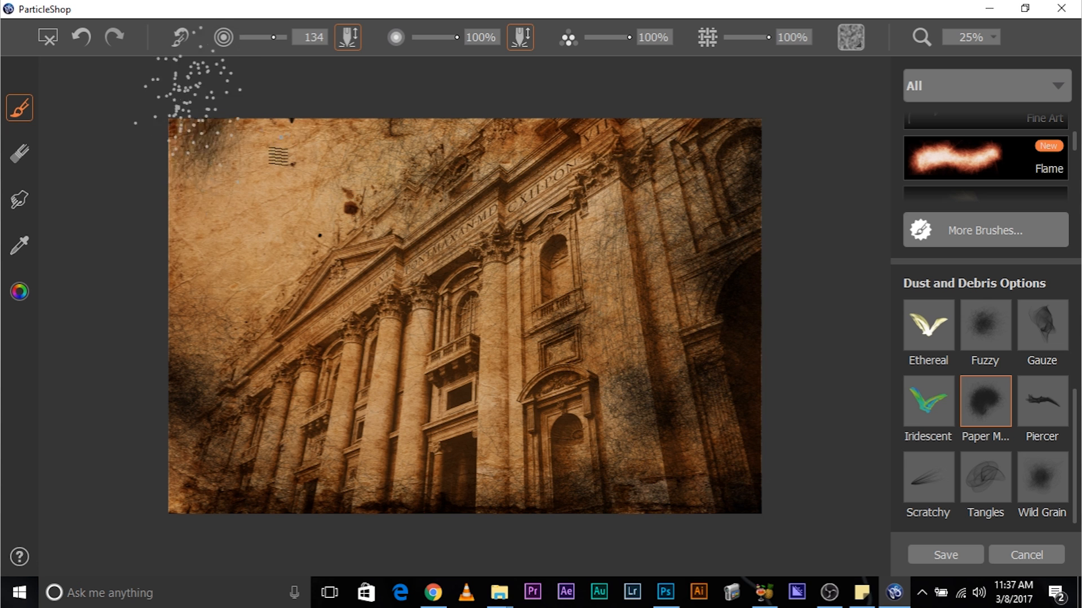
mouse_move(257, 146)
left_mouse_down()
mouse_move(282, 145)
mouse_move(202, 141)
mouse_move(507, 164)
mouse_move(580, 225)
left_mouse_up()
mouse_move(229, 445)
left_mouse_down()
mouse_move(198, 449)
mouse_move(186, 479)
mouse_move(248, 462)
left_mouse_up()
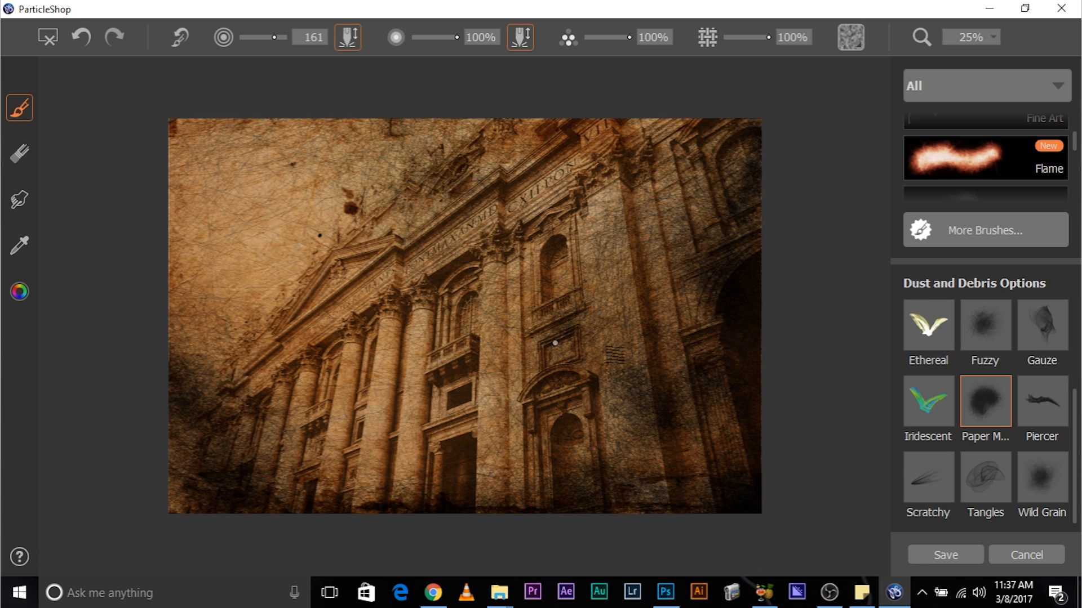
Erase debris over the central columns with a size 360 eraser, and save only the brushstrokes back to Photoshop.
left_click(21, 156)
left_click_drag(478, 374, 480, 300)
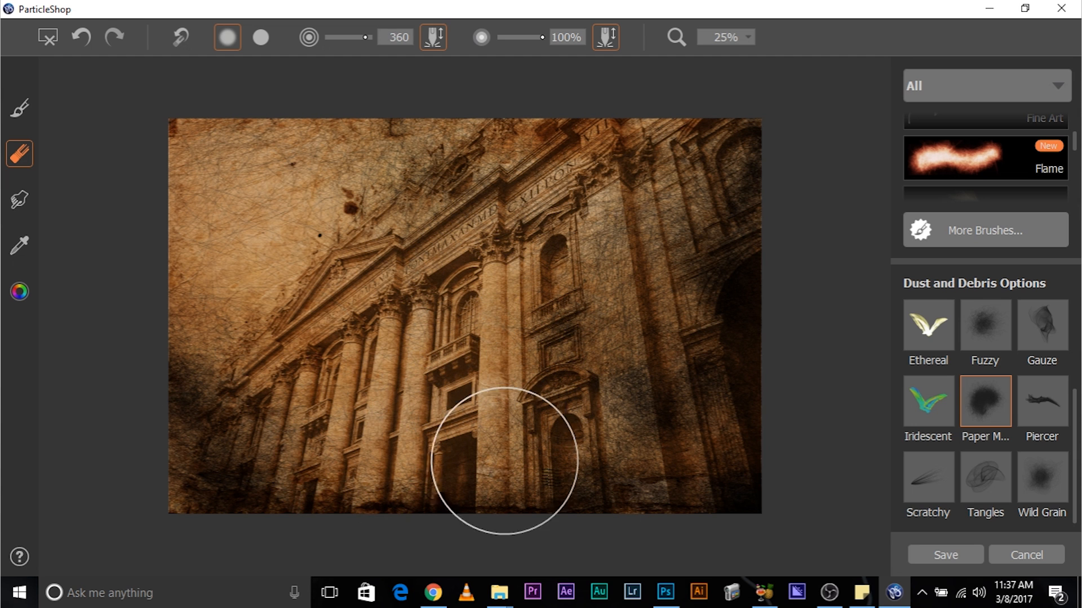
left_click(944, 555)
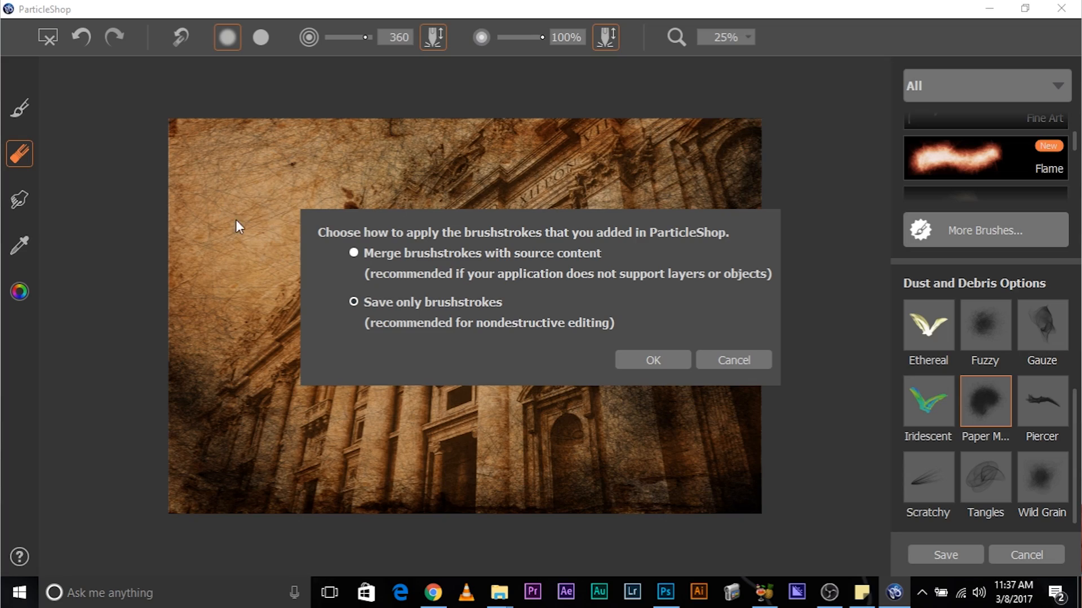
left_click(651, 360)
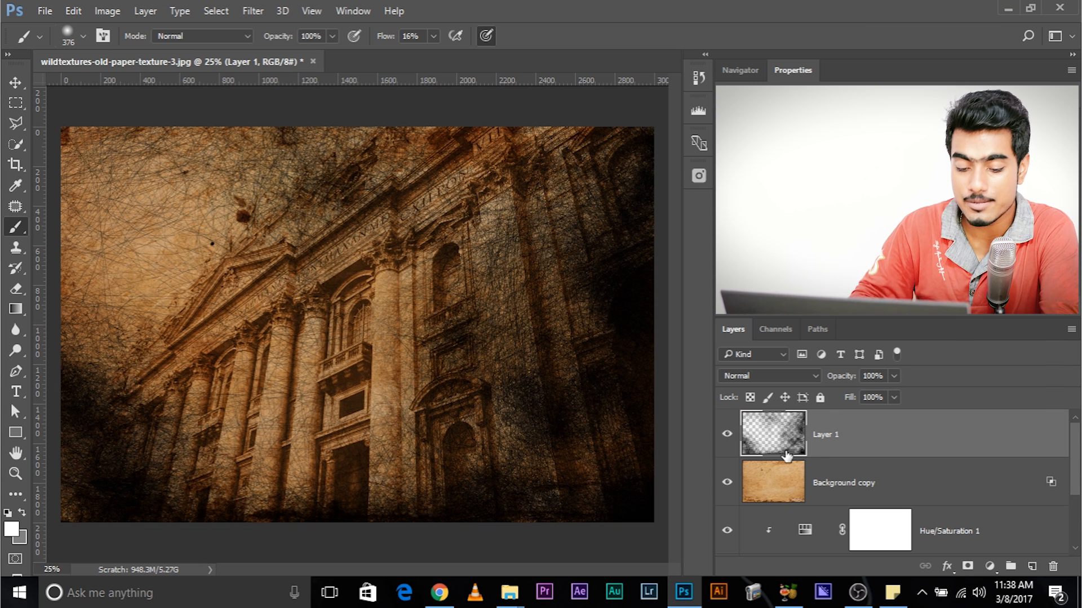
Load the brushstrokes on Layer 1 as a selection and hide that layer.
left_click(775, 423, "ctrl")
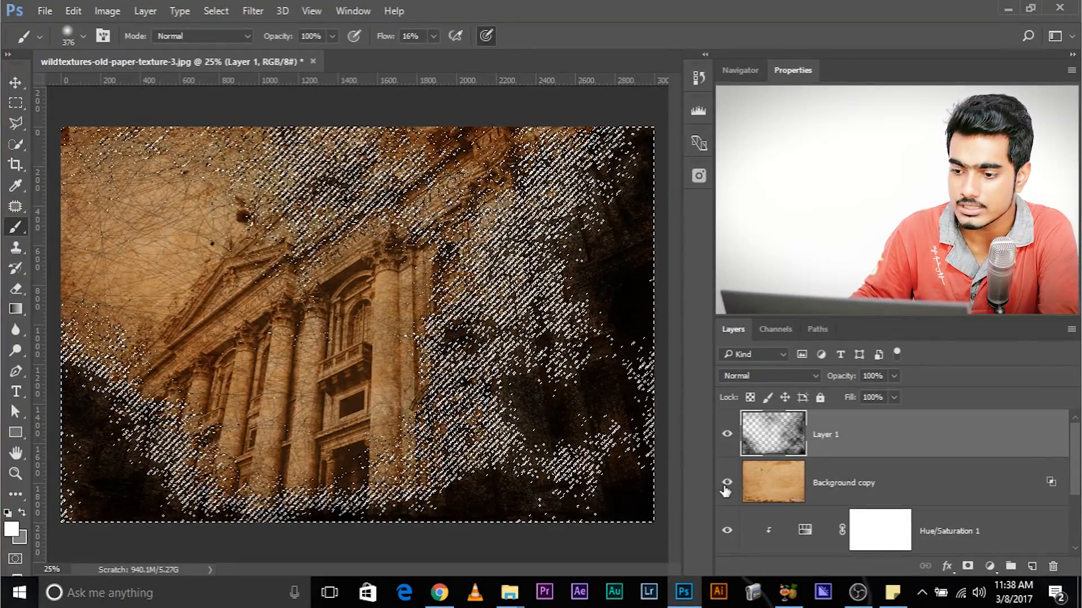
left_click(727, 434)
scroll(788, 439, "down", 2)
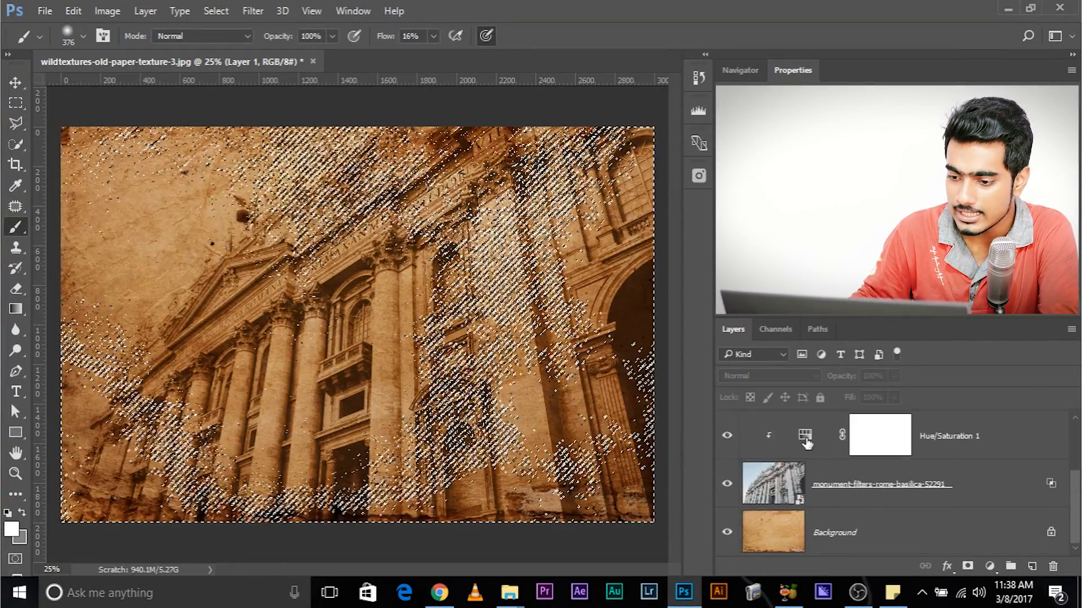
Add a layer mask from the brushstroke selection to the basilica layer and invert the mask.
left_click(818, 497)
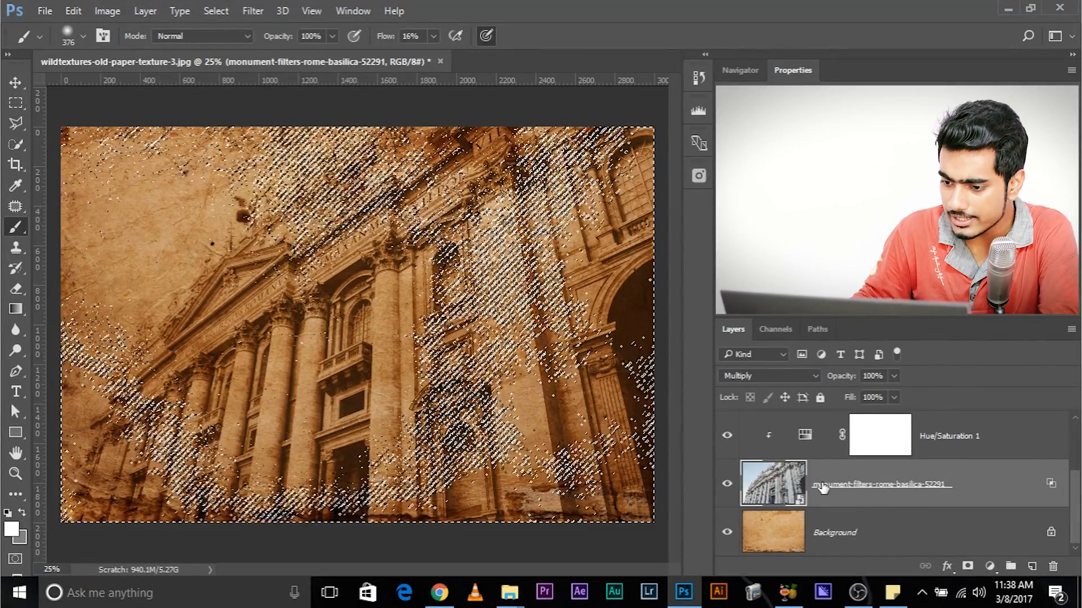
left_click(967, 566)
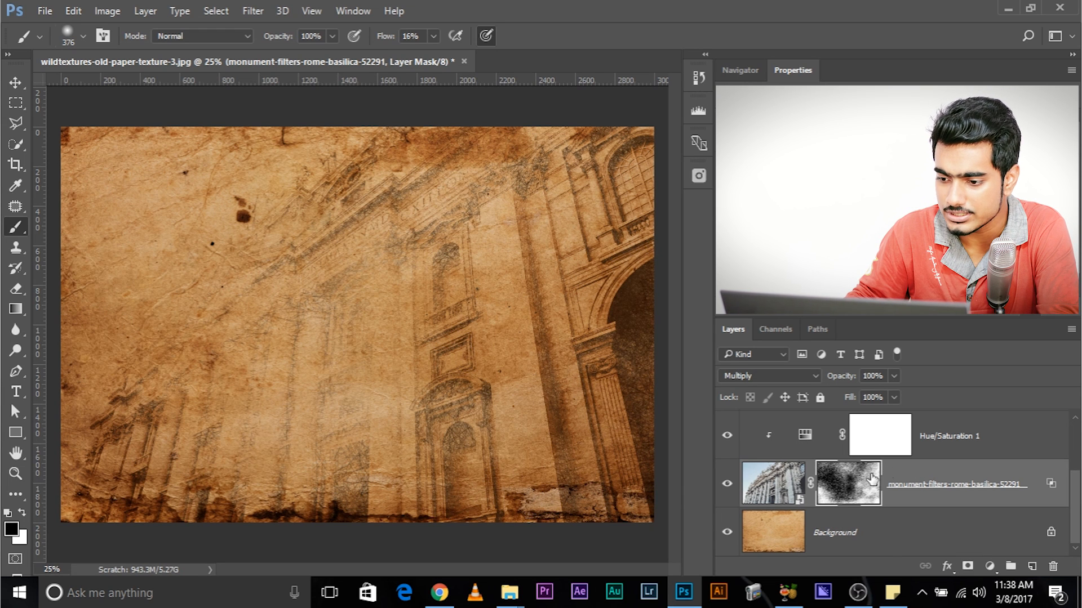
key("ctrl+i")
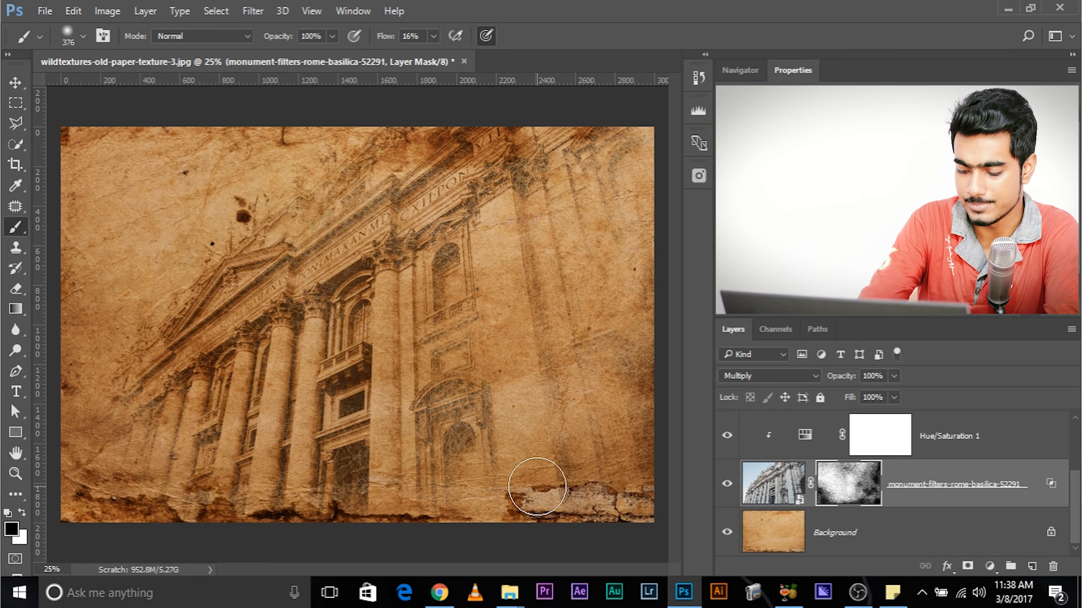
Unlink the basilica layer's mask from the image and scale only the mask to about 106%, shifted slightly to the right.
key("ctrl+minus")
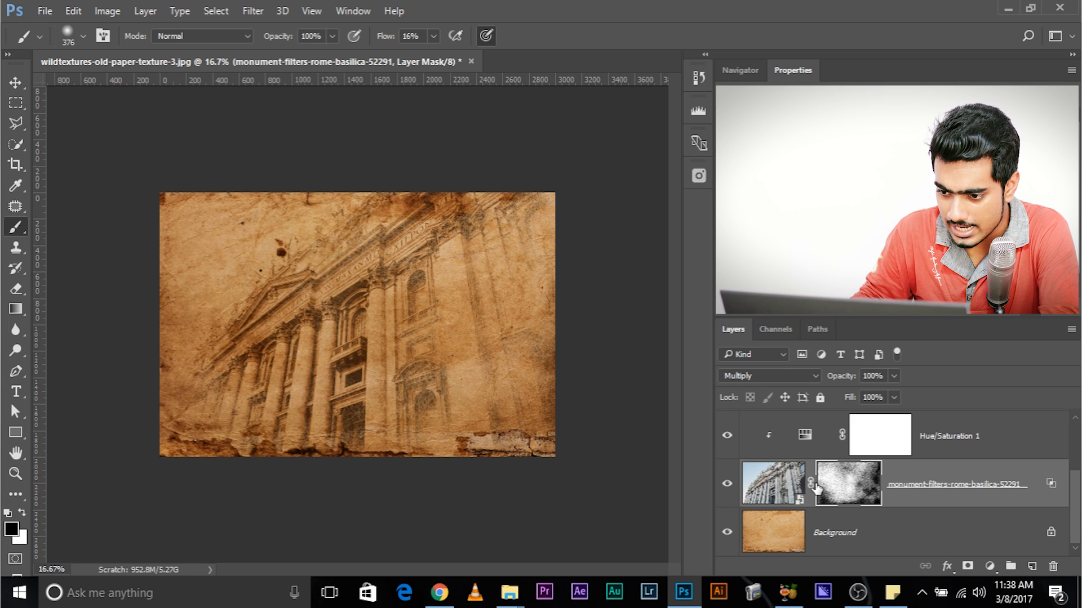
left_click(810, 485)
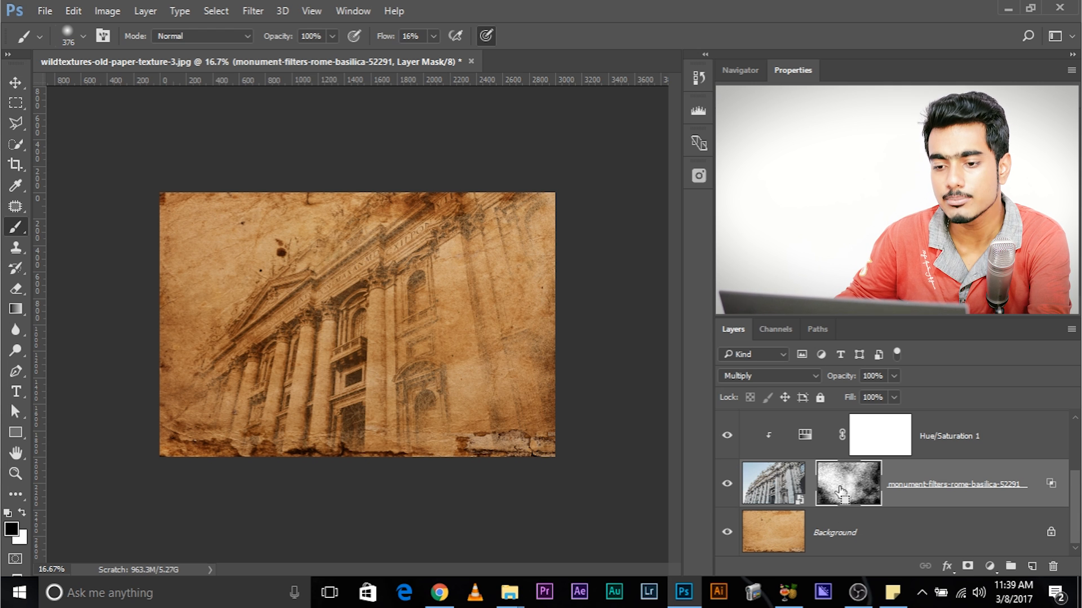
key("ctrl+t")
left_click_drag(555, 458, 580, 471)
left_click_drag(528, 378, 549, 381)
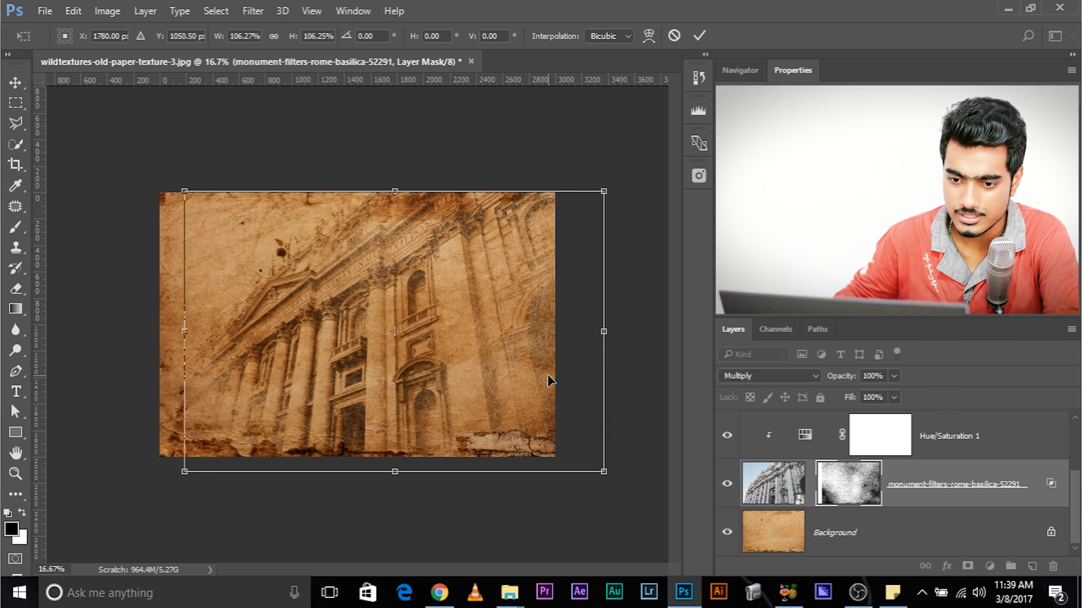
key("b")
Examine the debris lines over the columns and the mask coverage in the image's lower left corner at close range.
key("ctrl+plus")
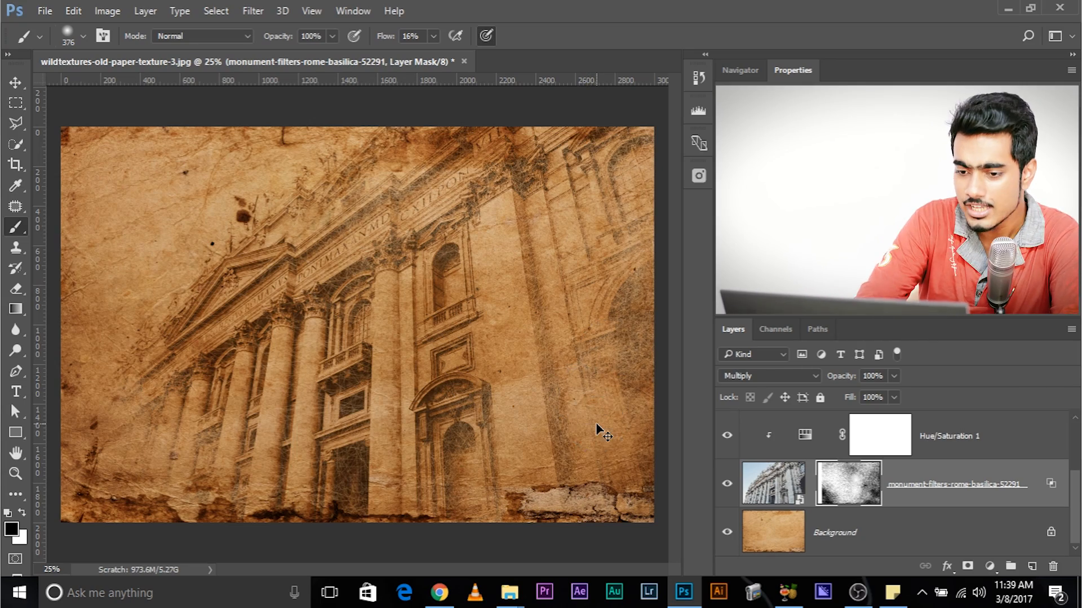
key("ctrl+plus")
key("ctrl+plus")
left_click_drag(594, 424, 205, 350)
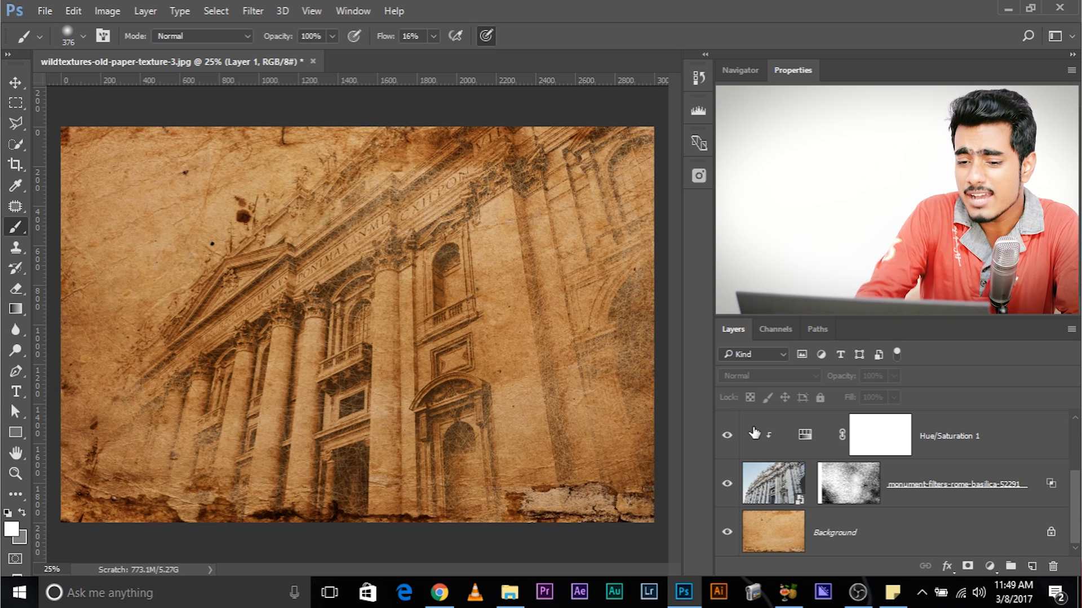
key("ctrl+plus")
key("ctrl+plus")
key("ctrl+plus")
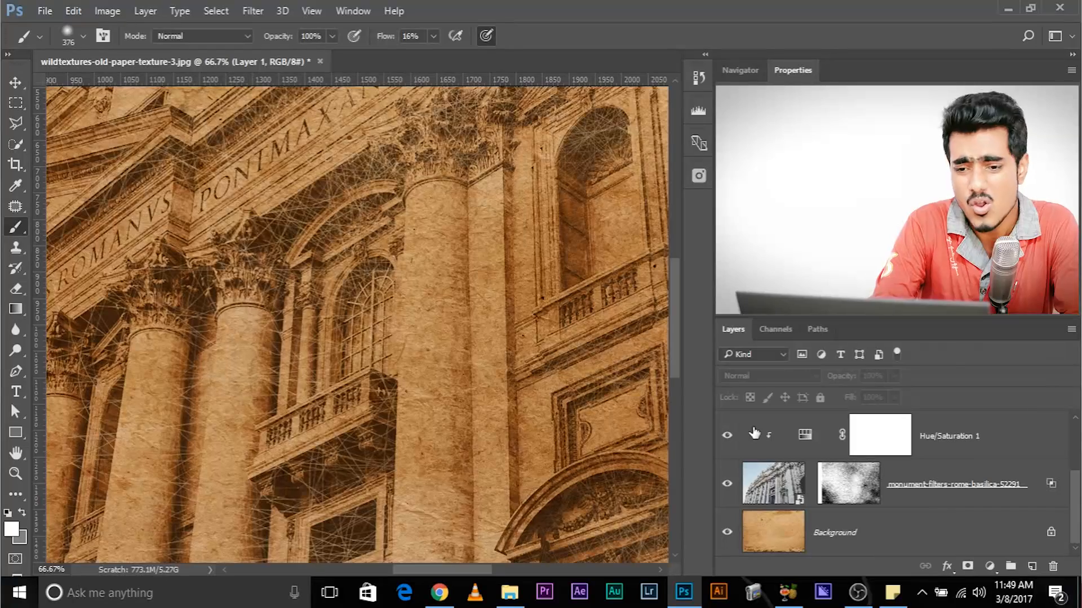
key("ctrl+minus")
key("ctrl+minus")
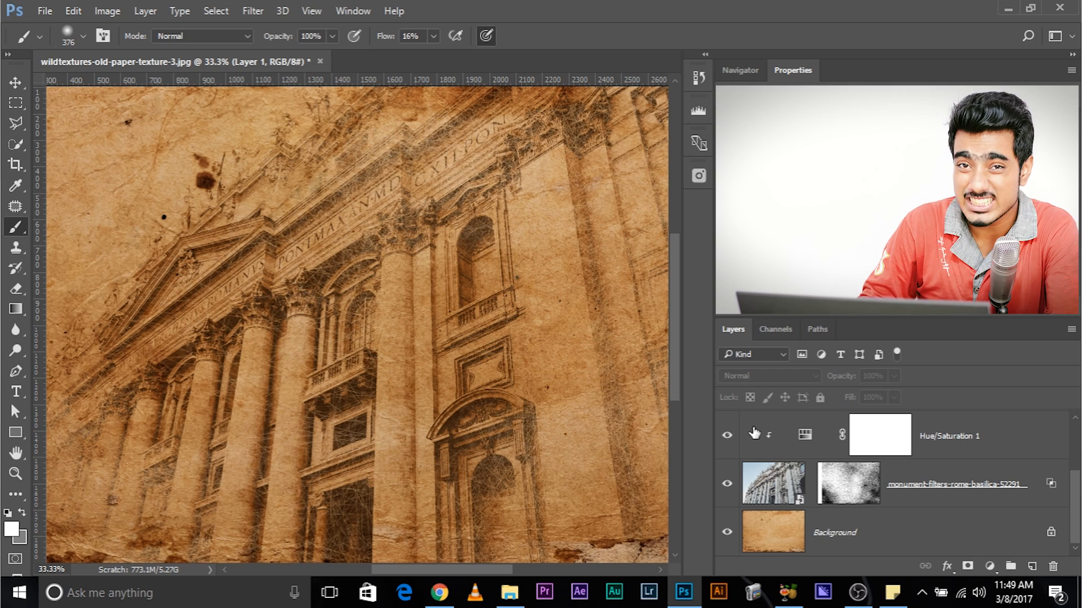
key("ctrl+minus")
key("ctrl+minus")
key("ctrl+plus")
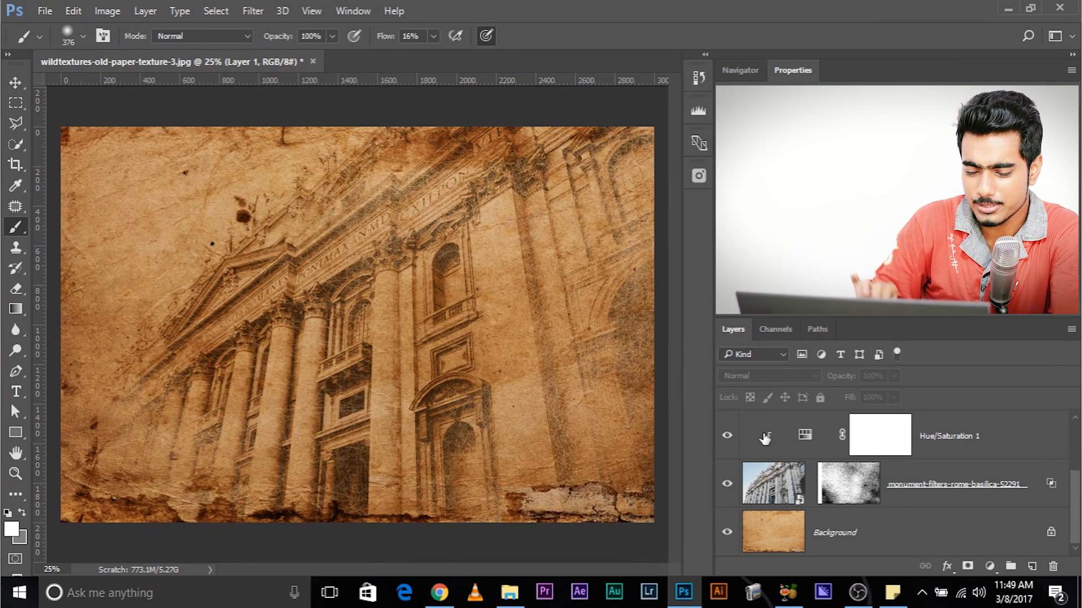
key("ctrl+plus")
key("ctrl+plus")
key("ctrl+plus")
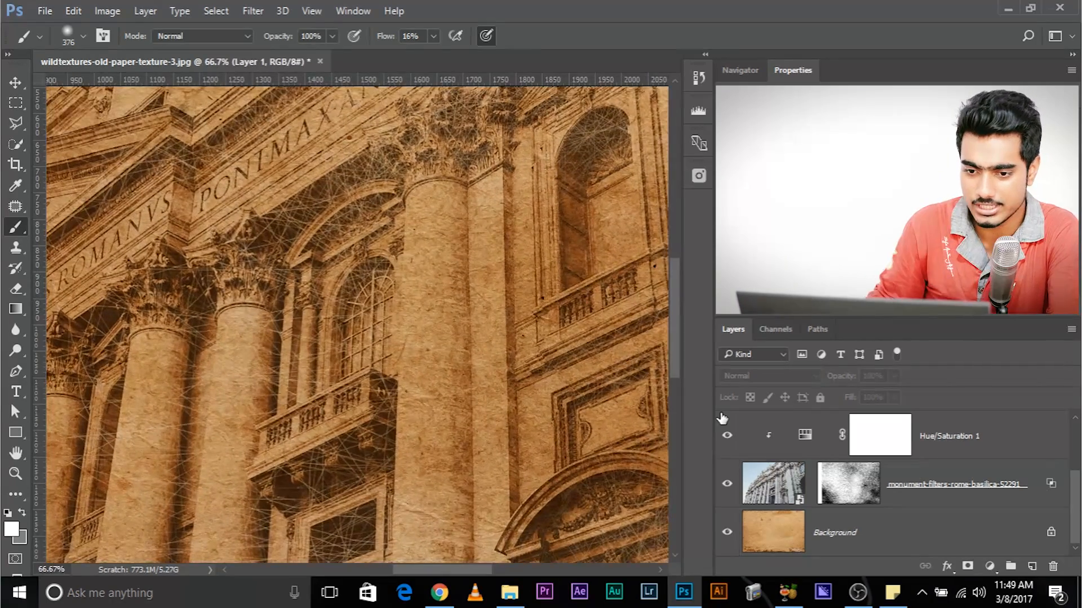
left_click_drag(207, 352, 530, 259)
left_click_drag(333, 420, 102, 363)
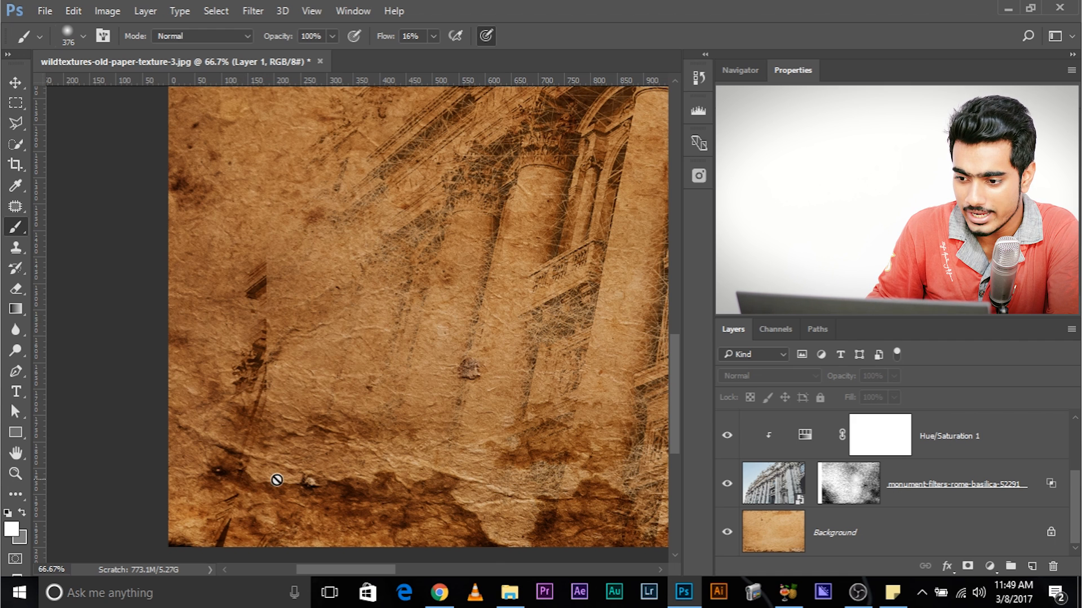
Stretch the basilica layer mask to 107.15% width so that it extends past the canvas's left edge.
left_click(845, 486)
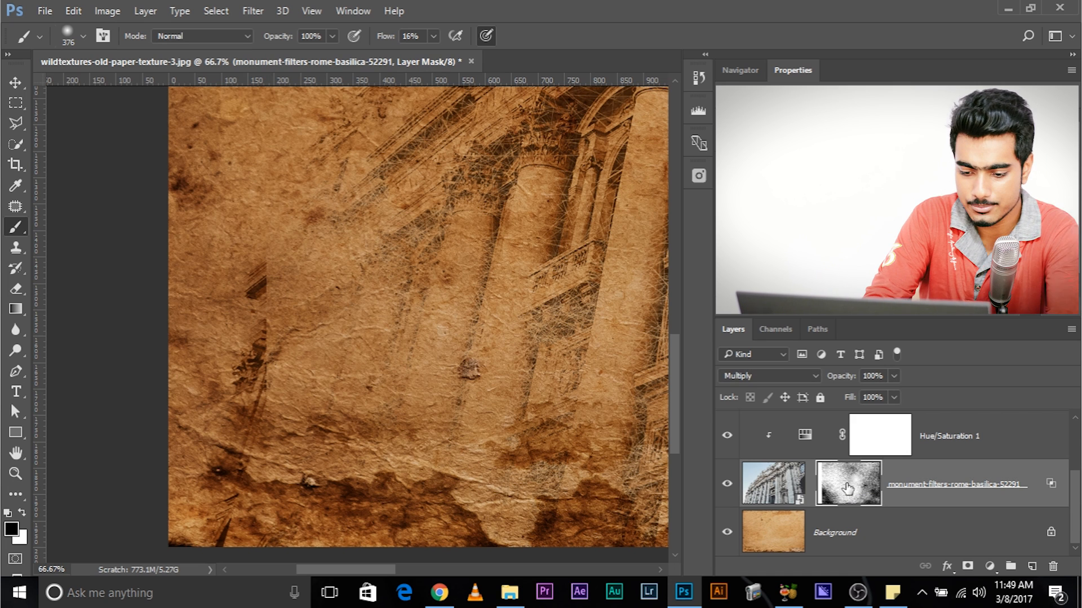
key("x")
key("ctrl+minus")
key("ctrl+minus")
key("ctrl+t")
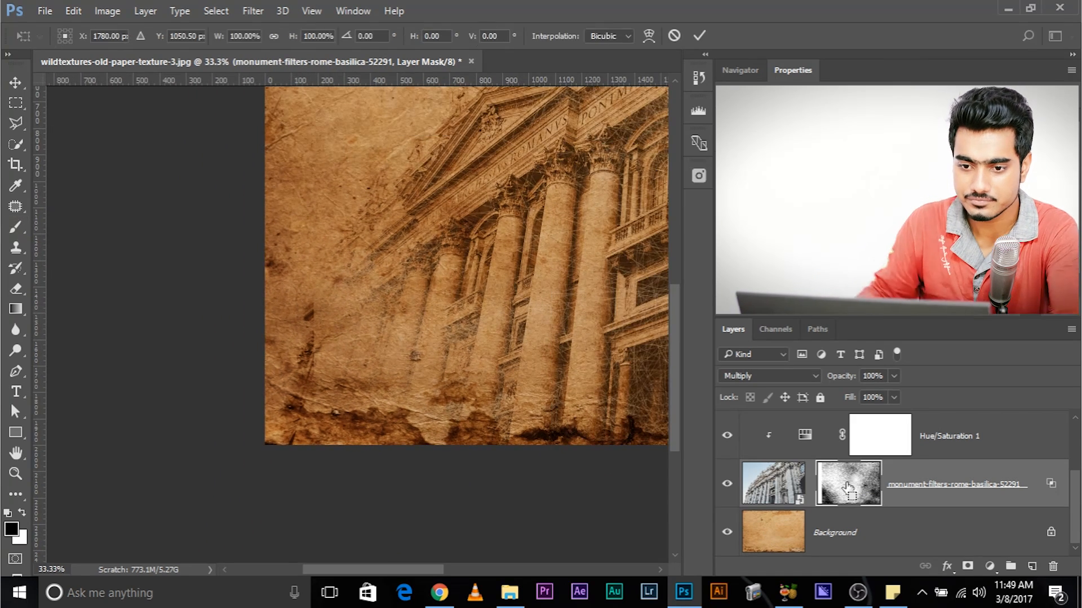
left_click_drag(351, 197, 253, 259)
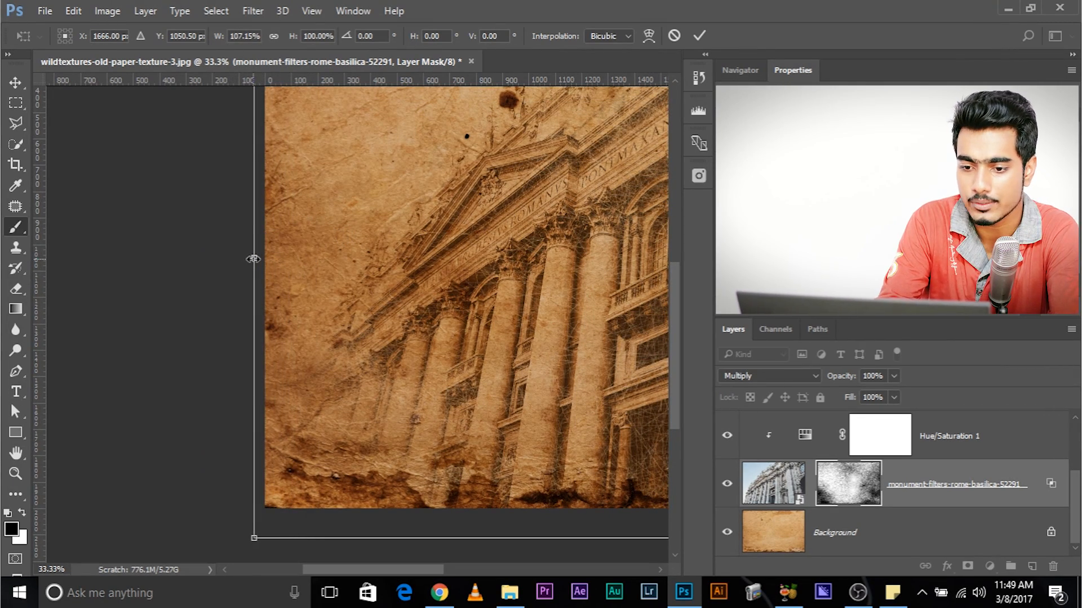
key("Return")
key("ctrl+minus")
key("ctrl+minus")
key("ctrl+minus")
key("ctrl+plus")
key("ctrl+plus")
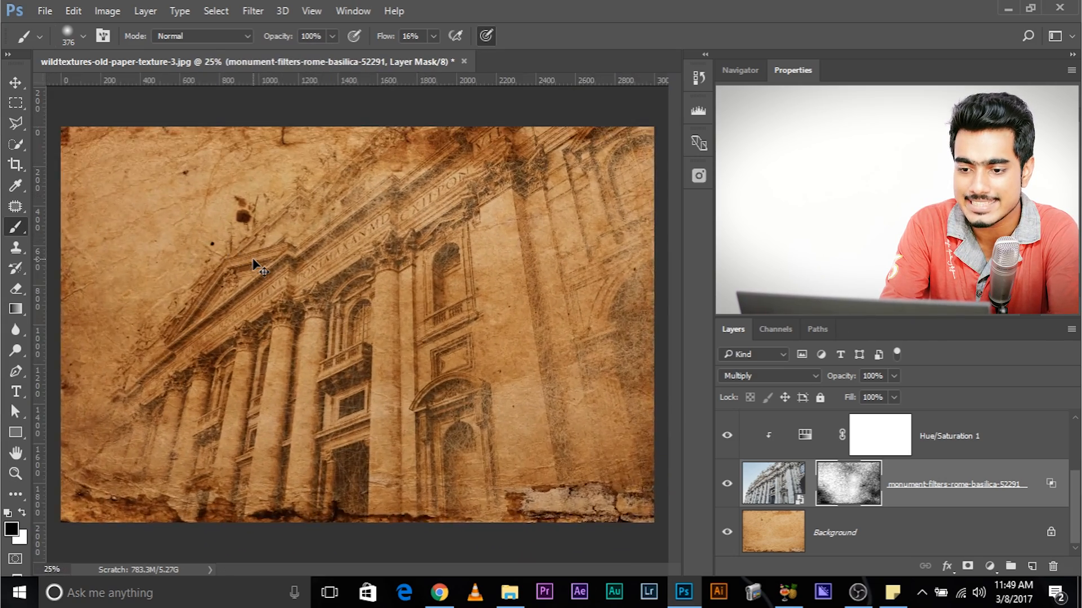
Add a Levels adjustment clipped to the basilica layer and set its input black level to 106.
key("ctrl+plus")
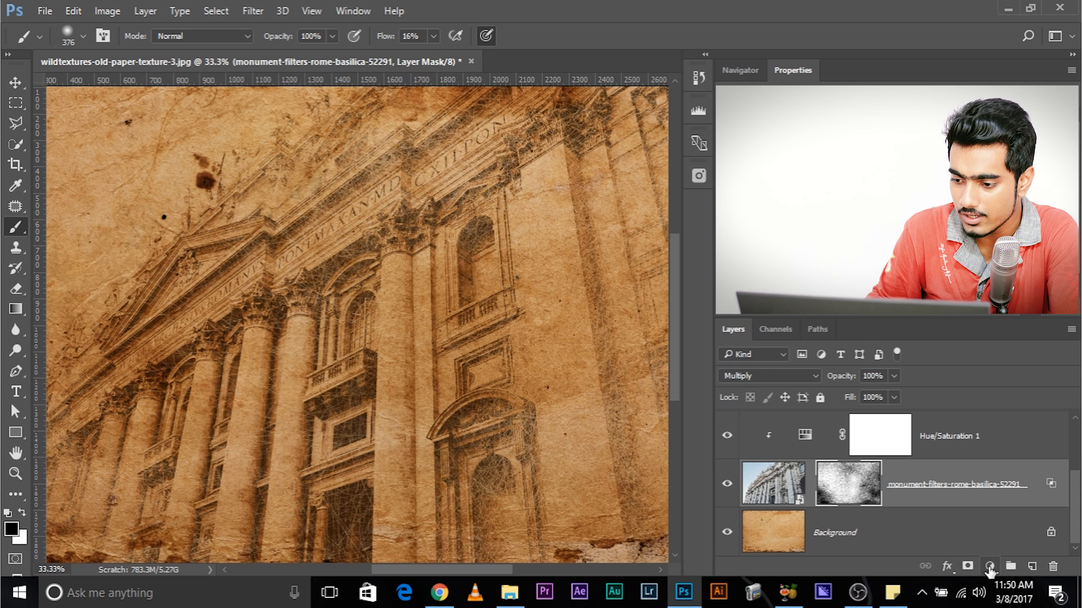
left_click(990, 568)
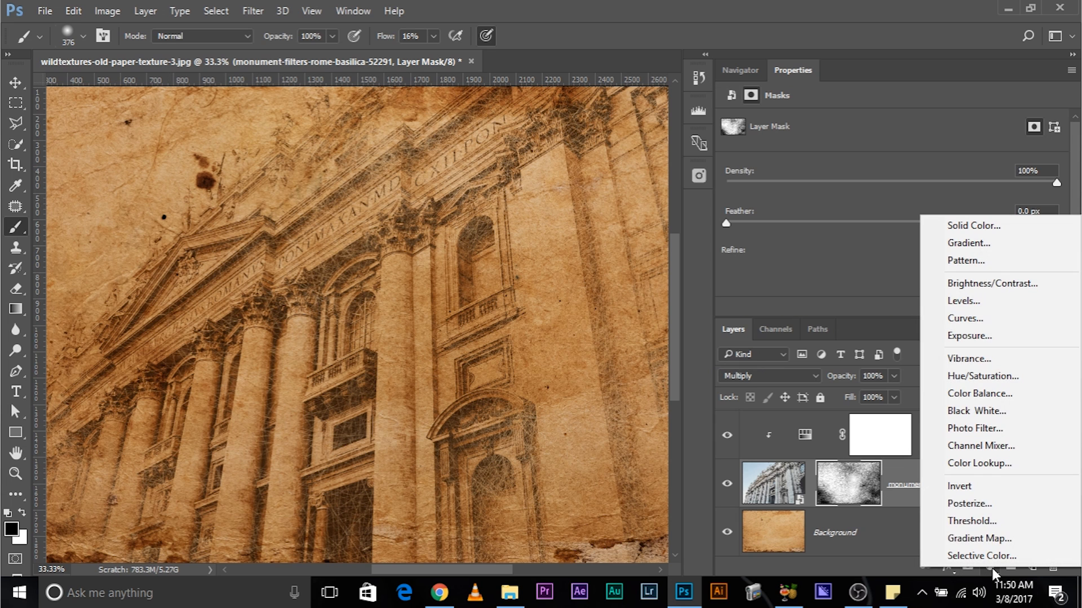
left_click(1000, 302)
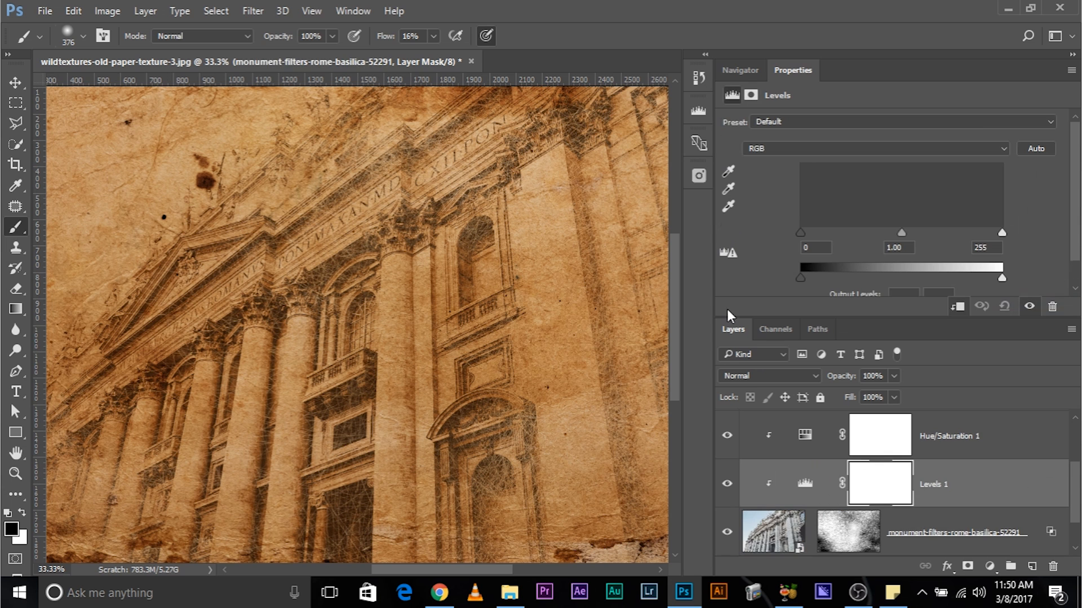
scroll(796, 486, "down", 1)
scroll(796, 485, "up", 2)
scroll(796, 485, "down", 2)
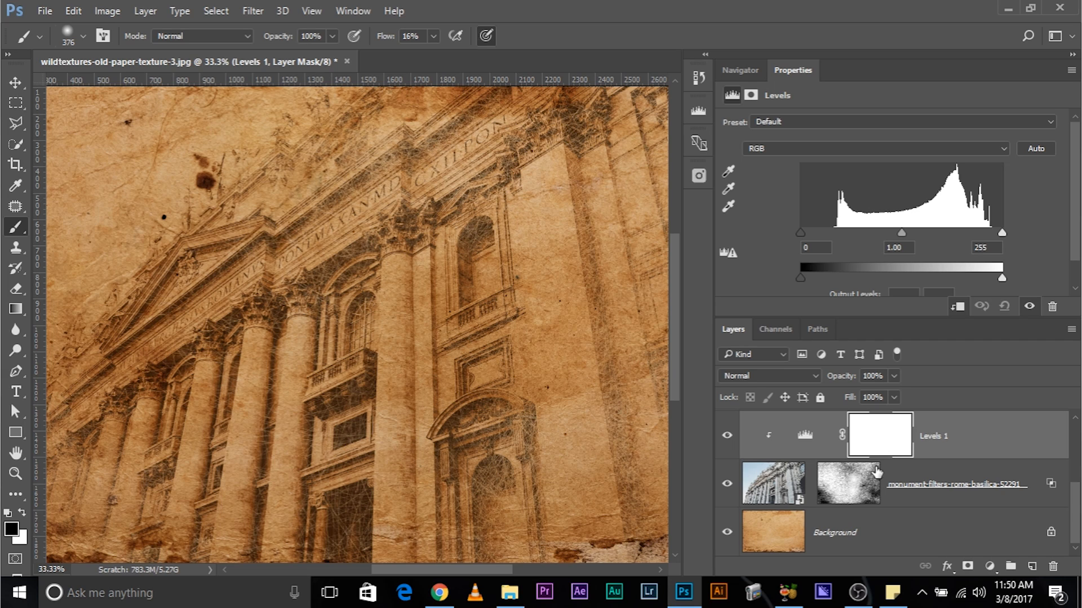
scroll(772, 462, "up", 1)
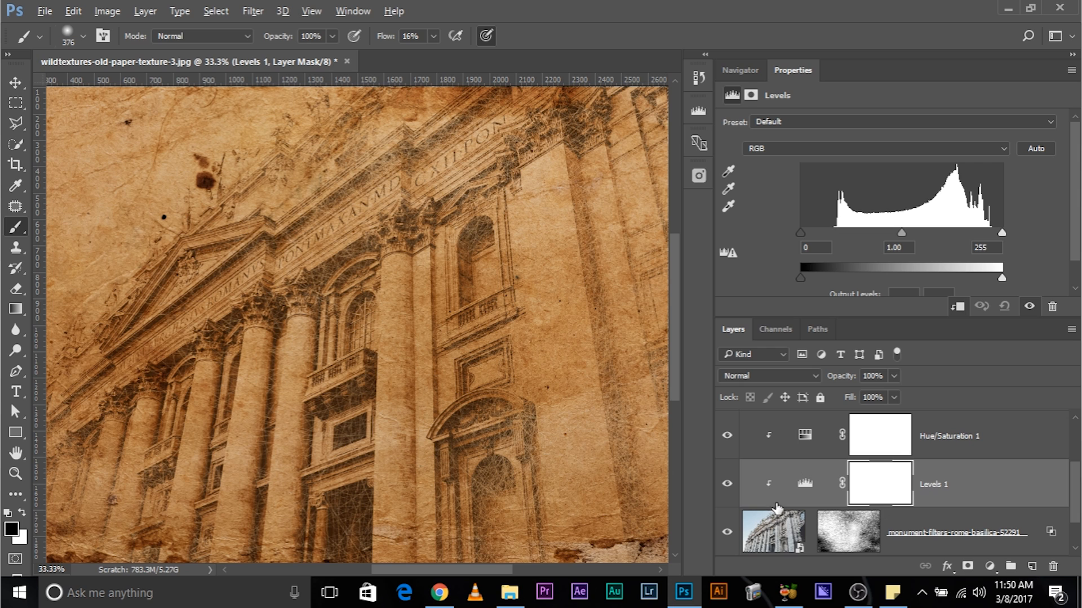
key("alt")
left_click_drag(801, 233, 884, 230)
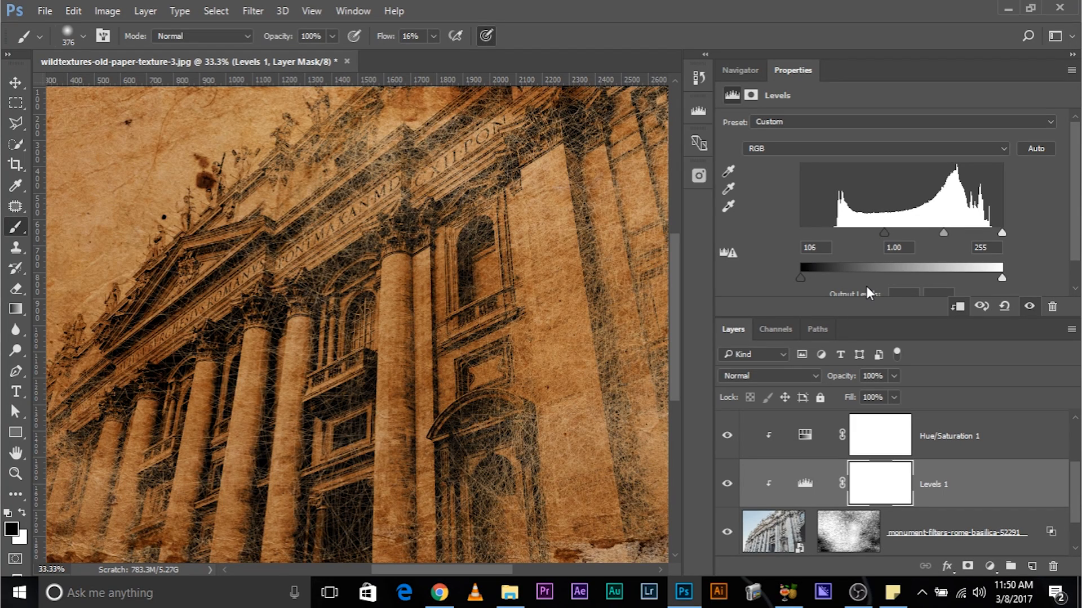
Raise the Levels output black level, set the input black level to 84, and compare with the adjustment hidden.
key("ctrl+minus")
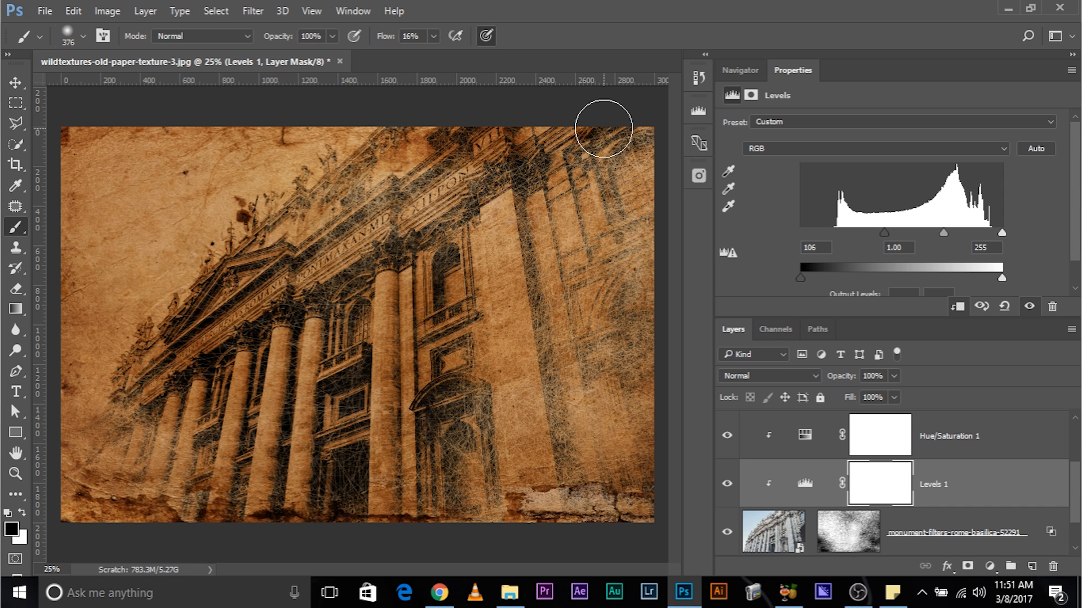
left_click_drag(801, 275, 855, 276)
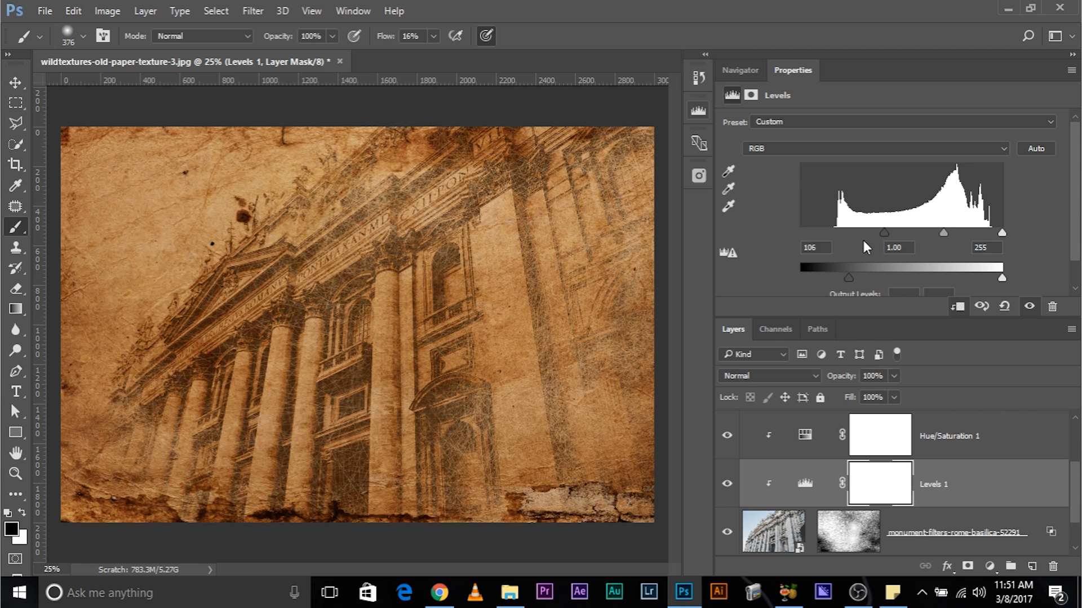
mouse_move(882, 234)
left_mouse_down()
mouse_move(897, 235)
mouse_move(858, 231)
mouse_move(867, 232)
left_mouse_up()
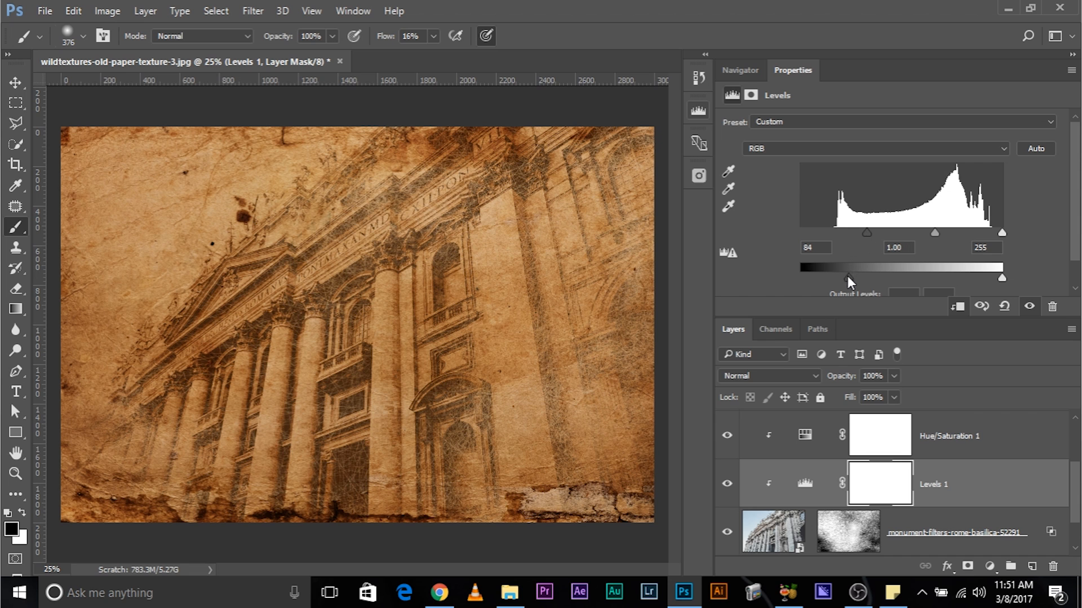
left_click(727, 485)
left_click(728, 486)
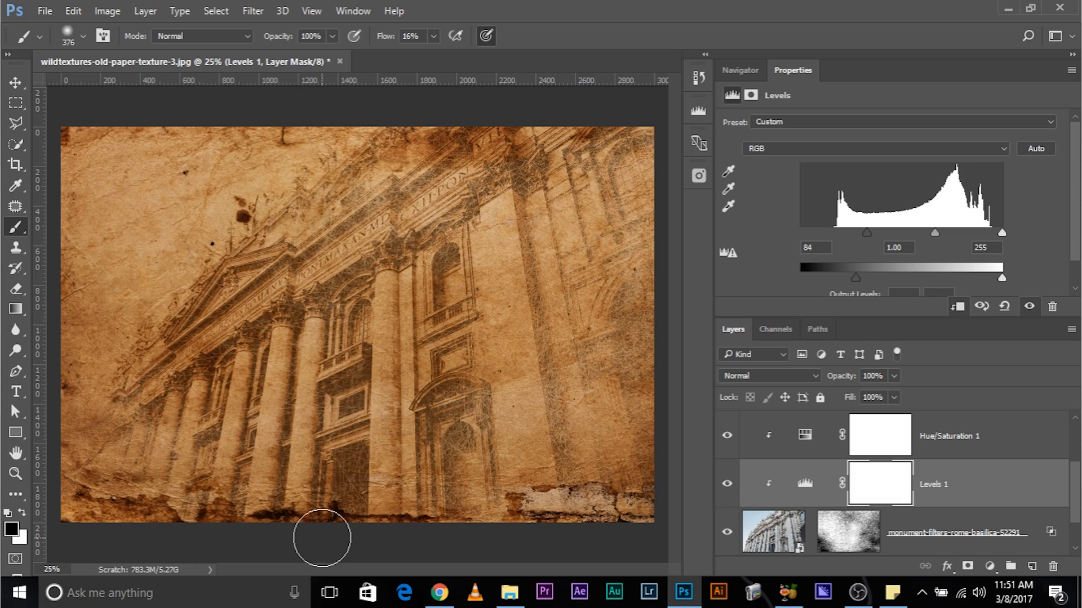
Lower the Levels output black level slightly, comparing the columns up close with the adjustment hidden and shown.
scroll(321, 535, "up", 3)
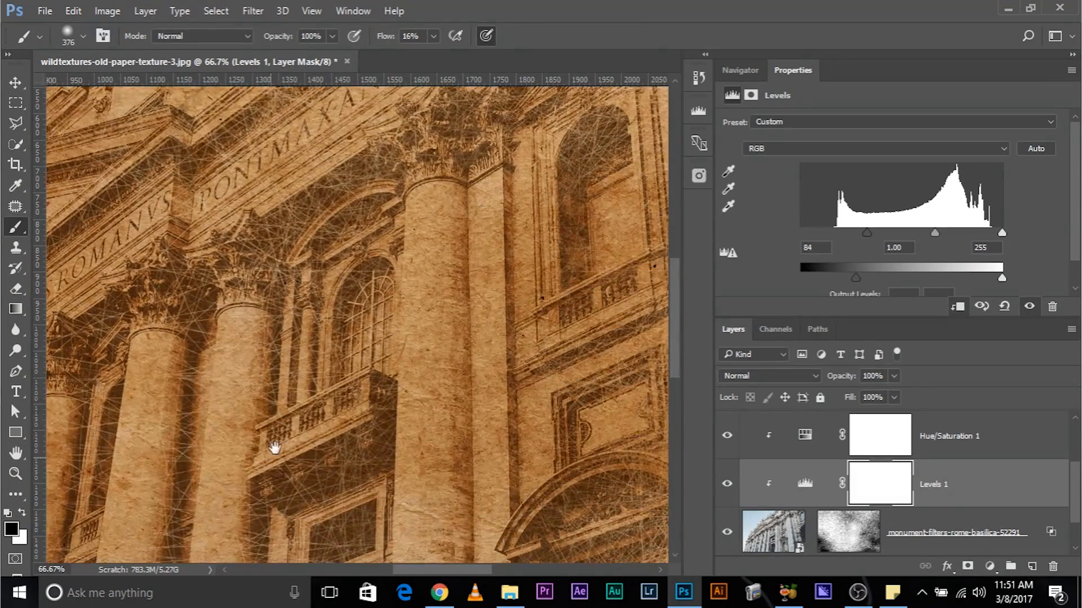
left_click_drag(270, 457, 381, 348)
left_click(726, 485)
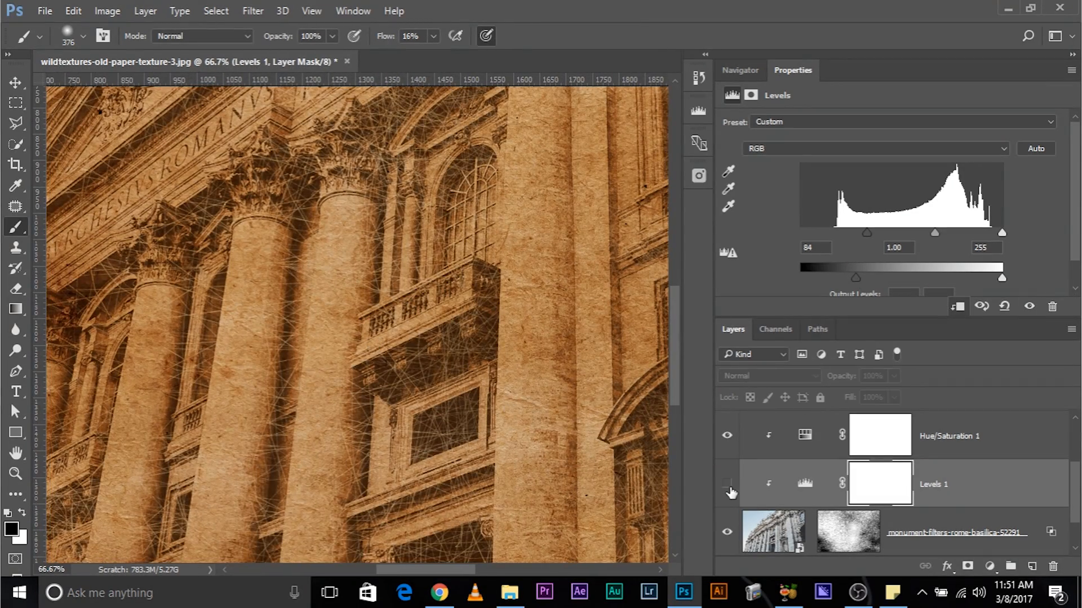
left_click(726, 484)
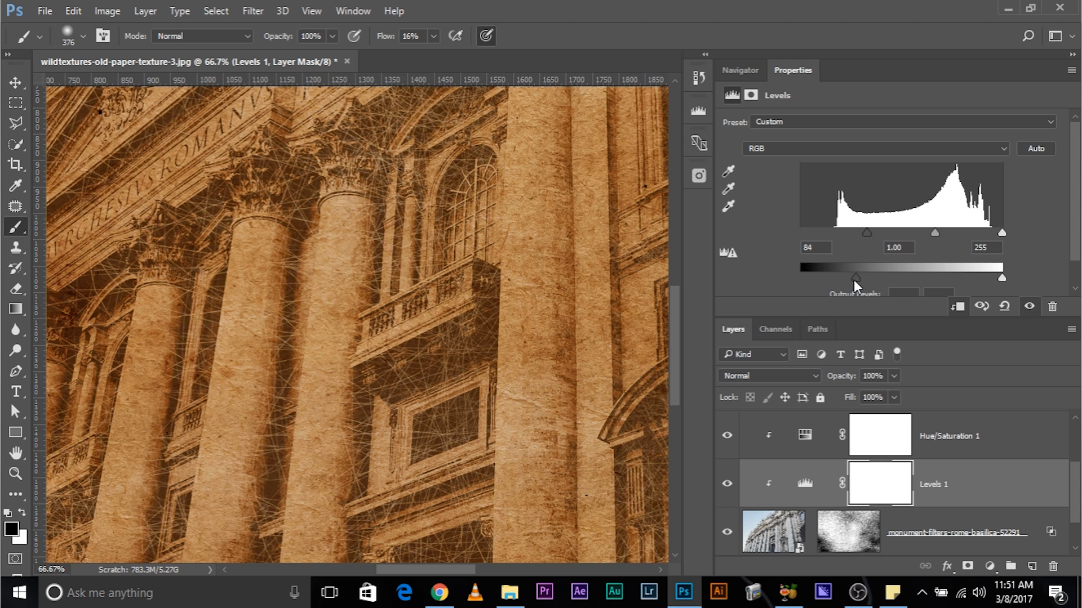
mouse_move(853, 278)
left_mouse_down()
mouse_move(830, 265)
mouse_move(840, 266)
left_mouse_up()
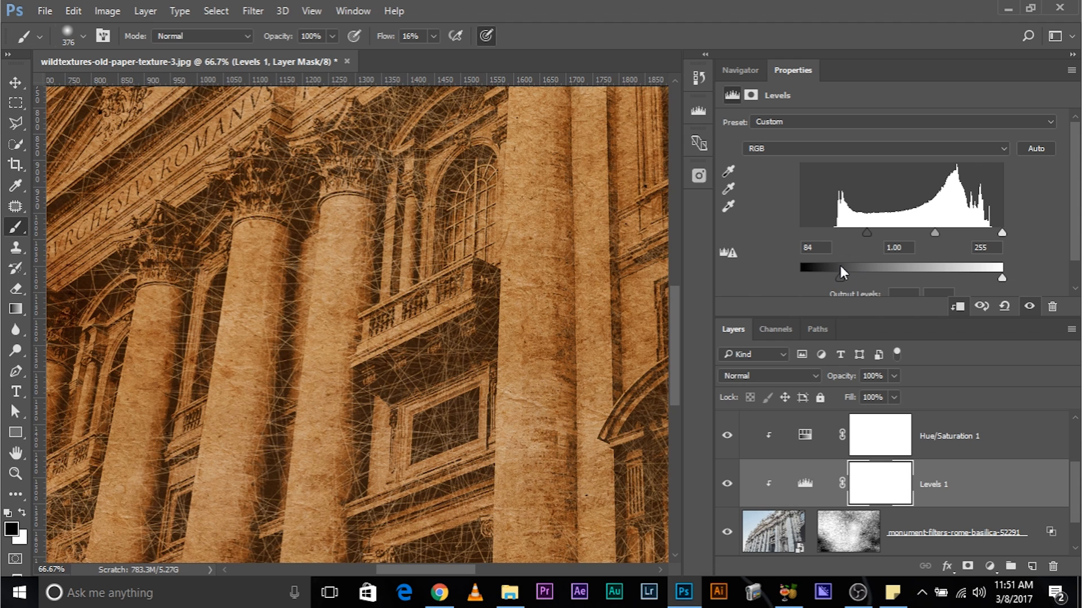
left_click(727, 484)
left_click(727, 484)
left_click_drag(846, 277, 848, 278)
key("ctrl+minus")
key("ctrl+minus")
key("ctrl+plus")
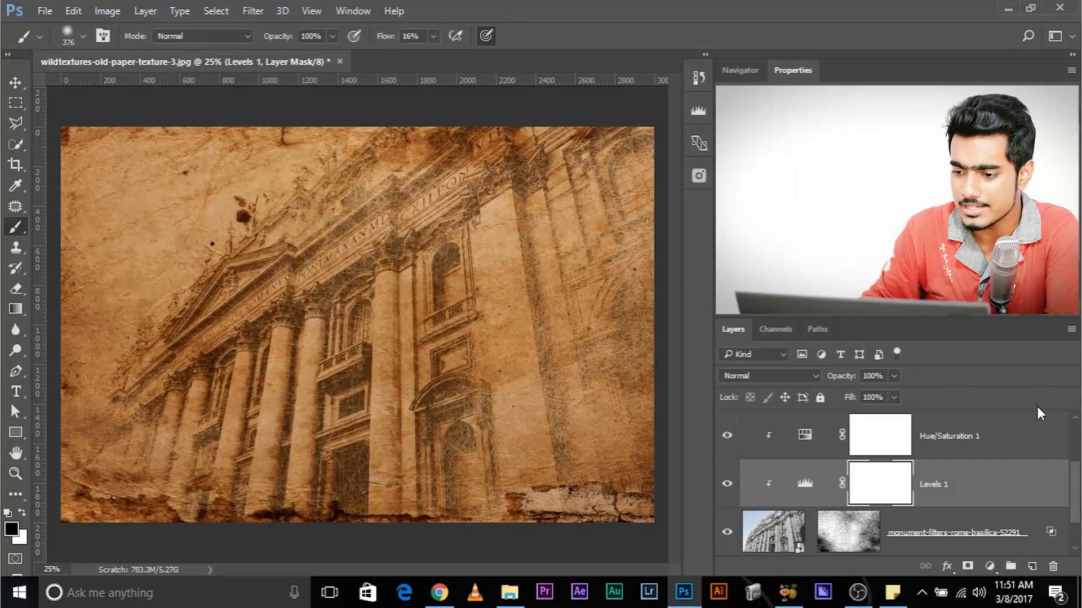
Add a Solid Color fill layer directly above the Hue/Saturation 1 adjustment, below the Background copy layer.
scroll(1036, 407, "up", 2)
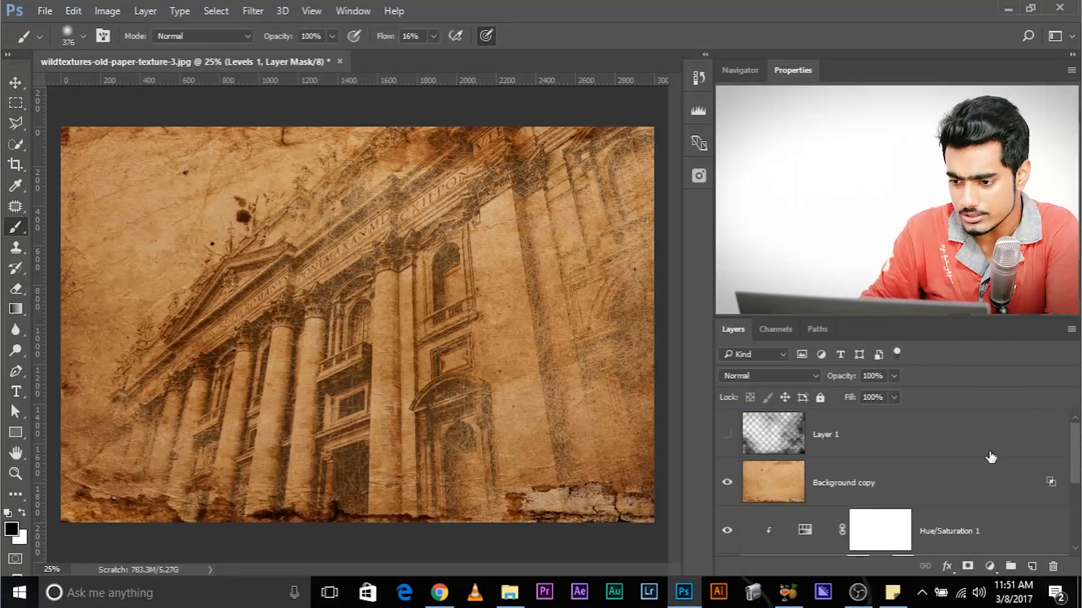
left_click(961, 515)
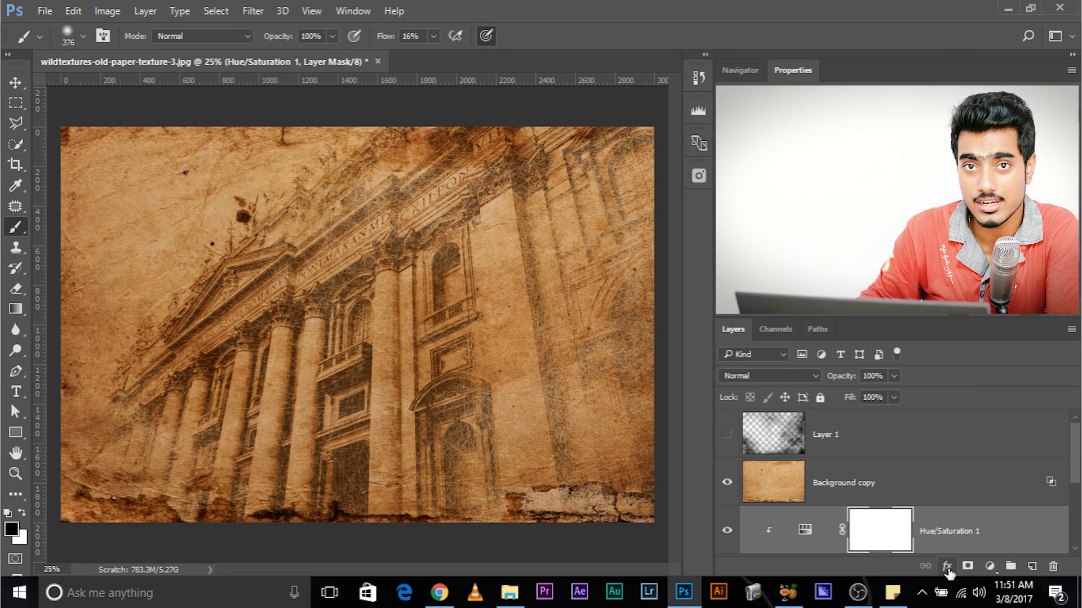
left_click(982, 566)
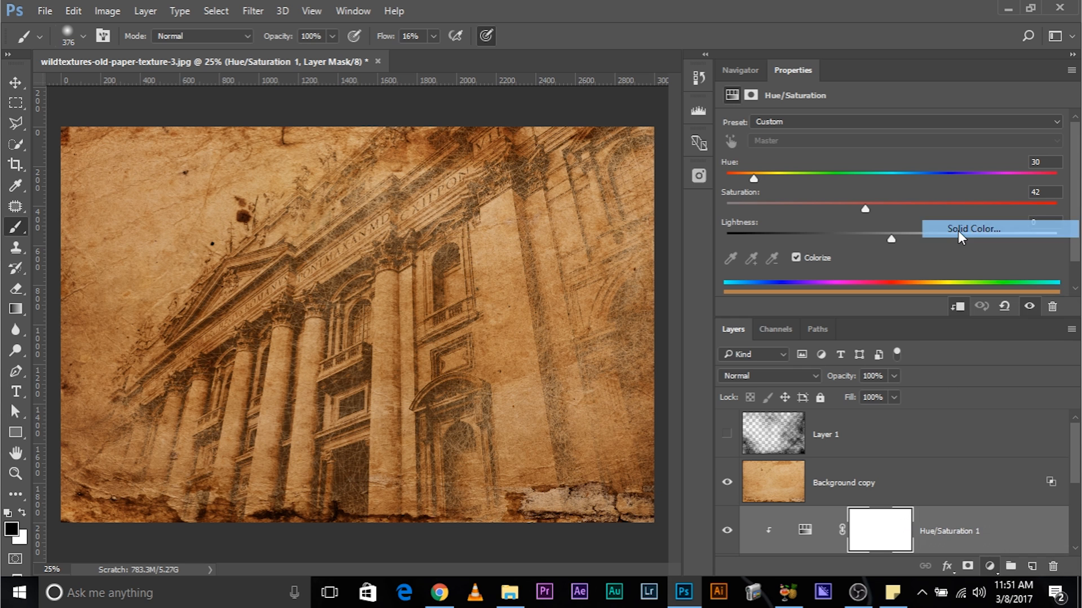
left_click(958, 229)
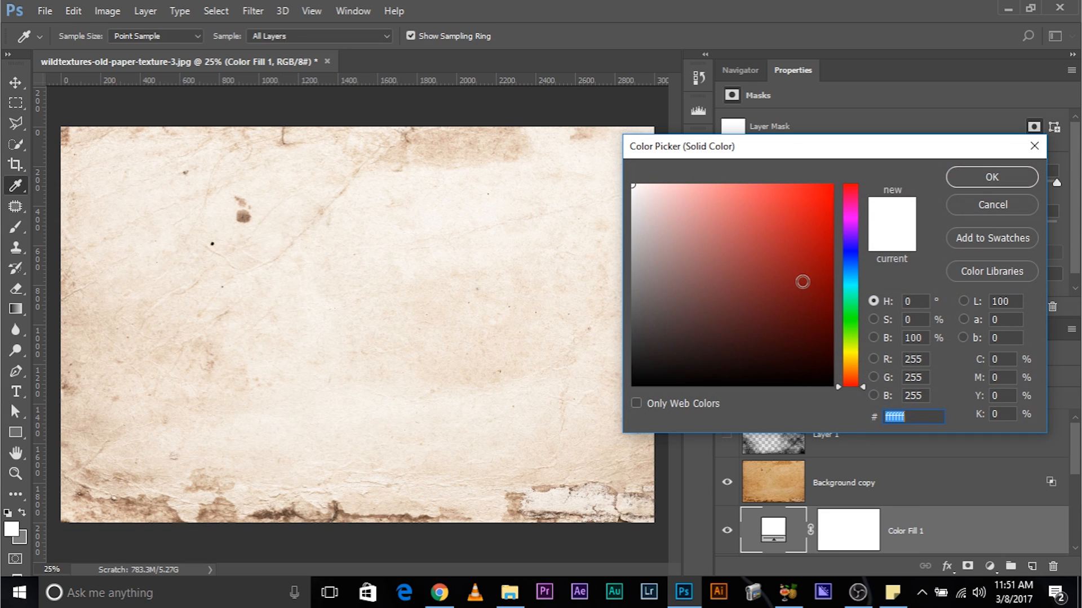
Set the Solid Color fill to dark blue 0c3080 and change the fill layer's blend mode to Color.
left_click(809, 231)
left_click(828, 213)
left_click(808, 268)
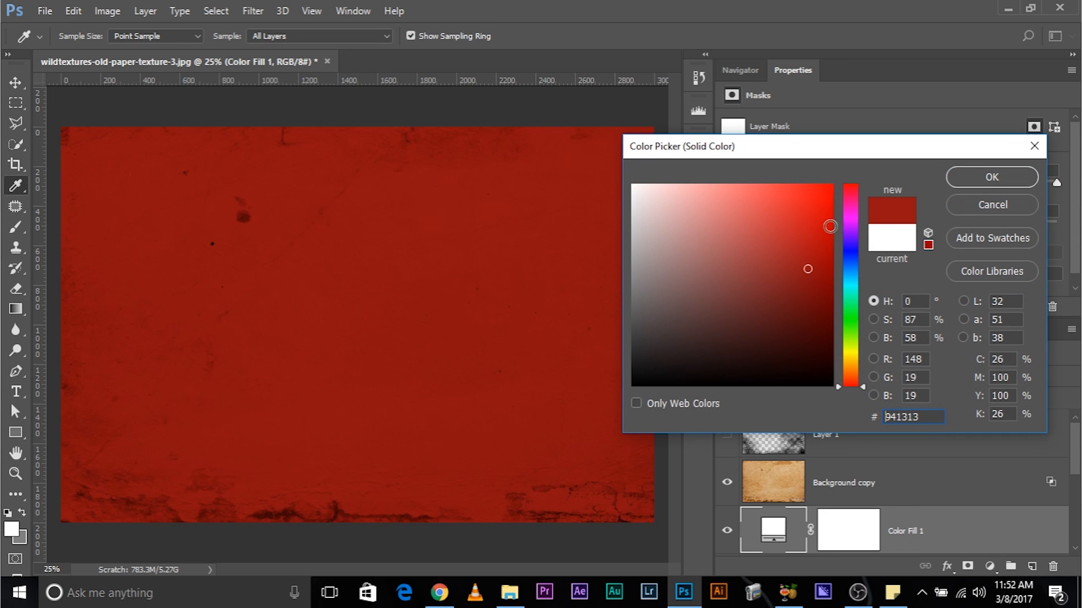
left_click(805, 225)
left_click(808, 271)
left_click(850, 262)
left_click(808, 284)
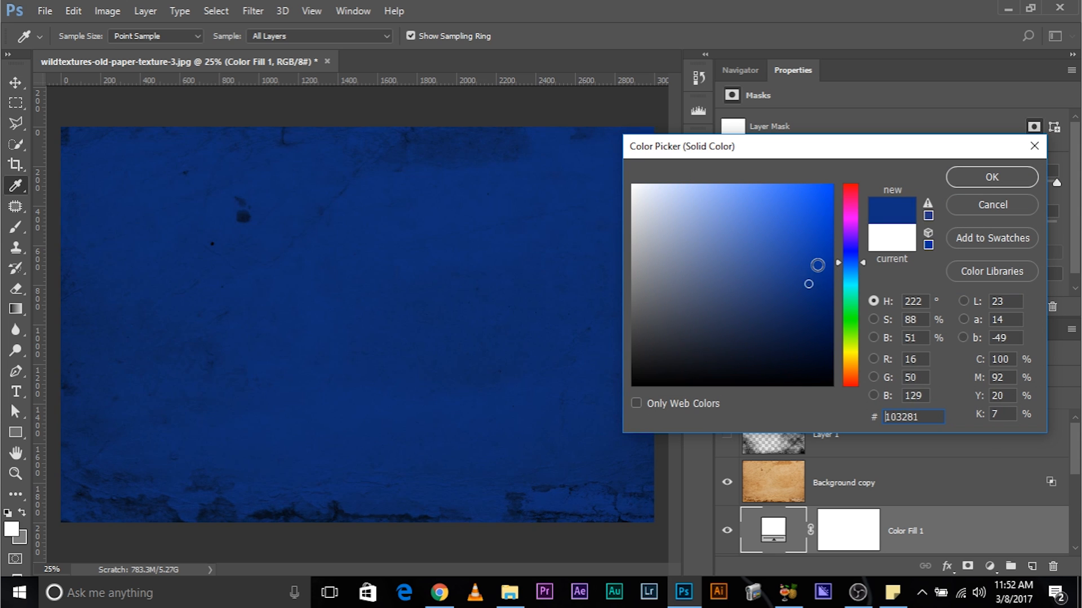
left_click(819, 288)
left_click(814, 284)
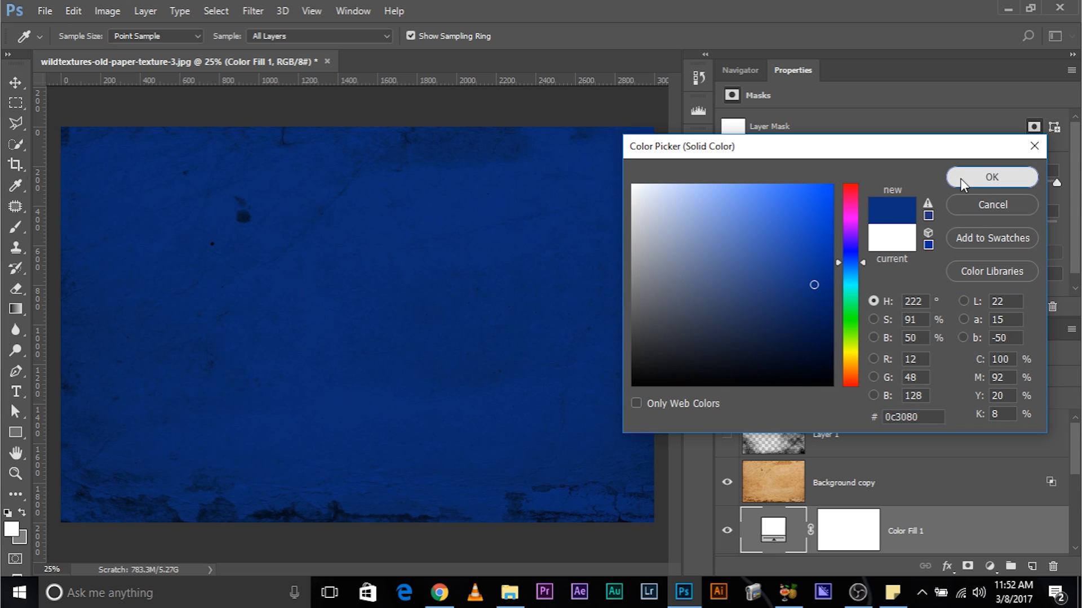
left_click(959, 178)
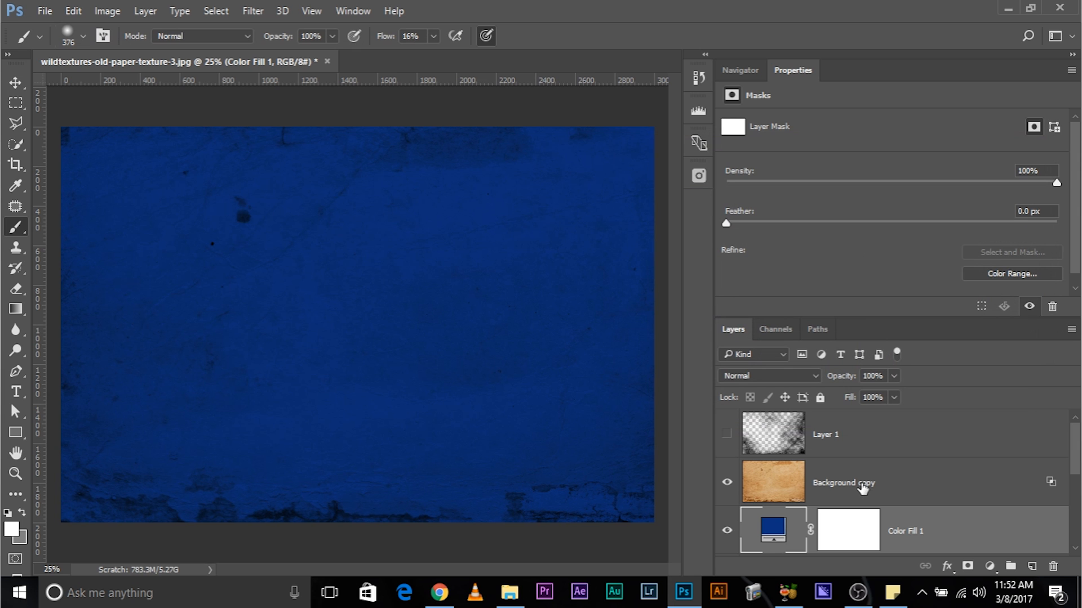
left_click(764, 376)
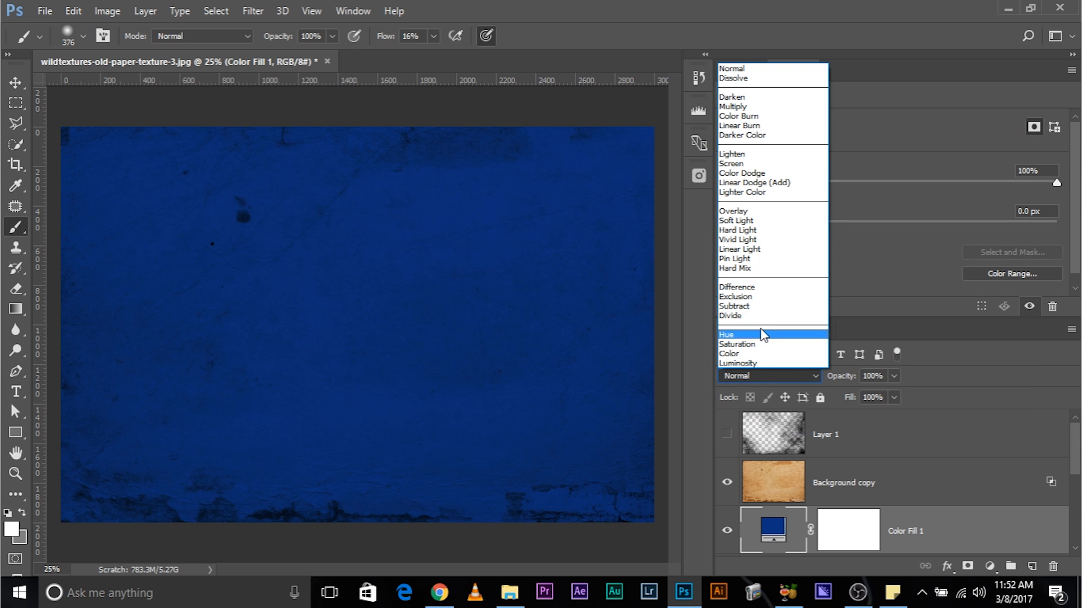
left_click(759, 353)
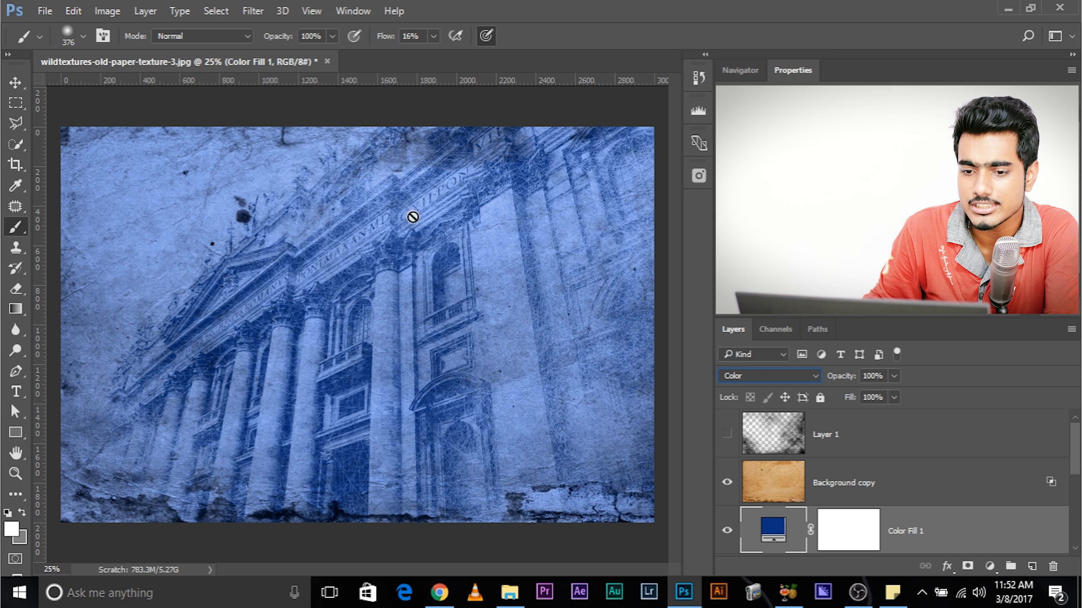
In the fill layer's Blending Options, split the Underlying Layer white Blend If slider to 27 / 137.
right_click(942, 539)
left_click(809, 51)
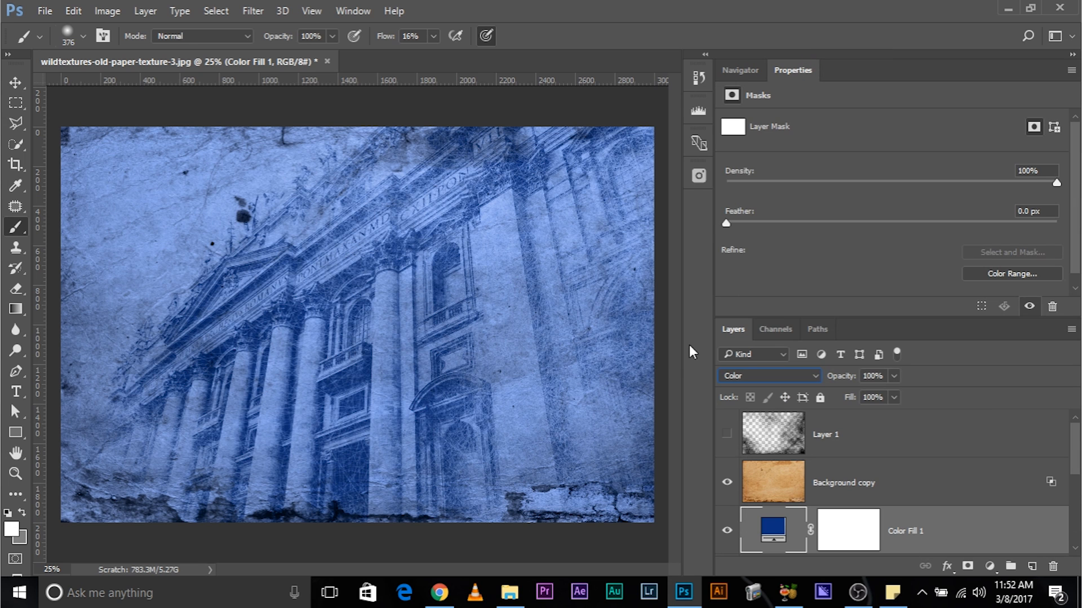
left_click_drag(590, 96, 627, 123)
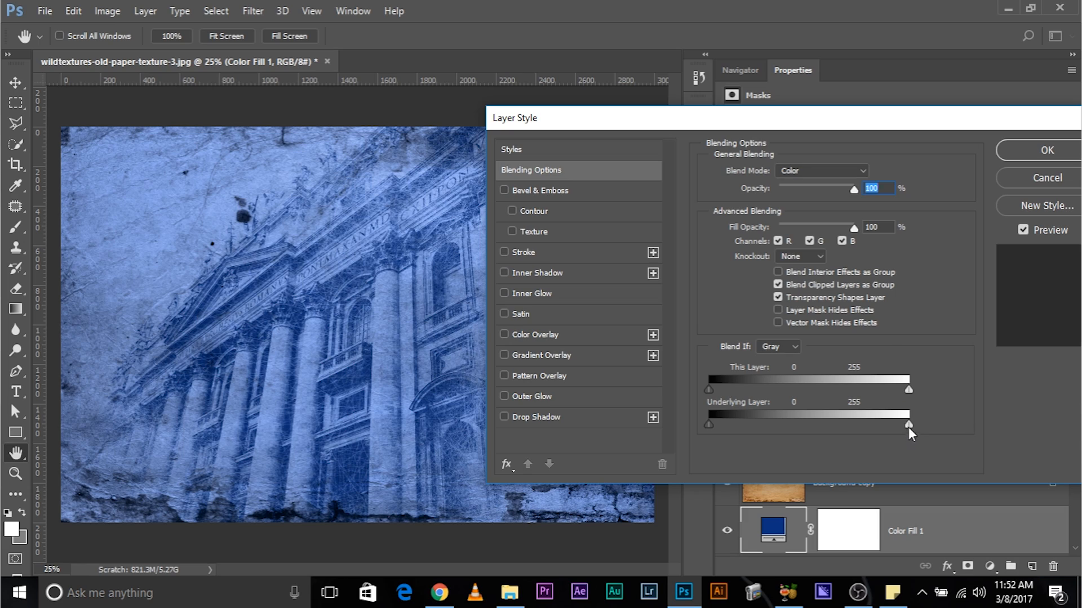
left_click_drag(908, 427, 903, 431)
left_click_drag(814, 399, 732, 403)
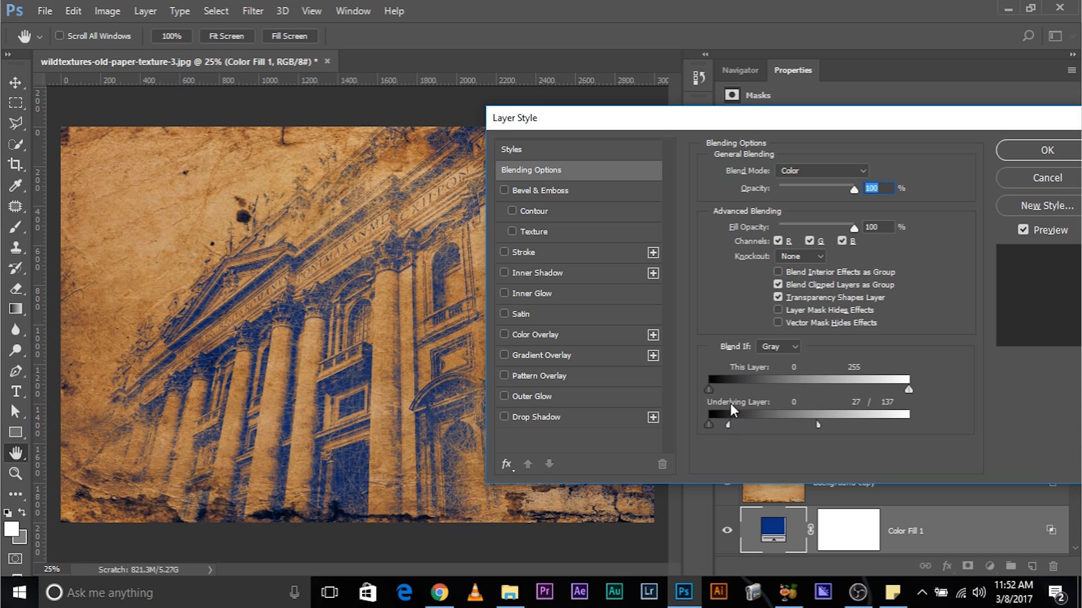
mouse_move(810, 133)
left_mouse_down()
mouse_move(1032, 393)
mouse_move(748, 300)
left_mouse_up()
left_click(967, 326)
key("b")
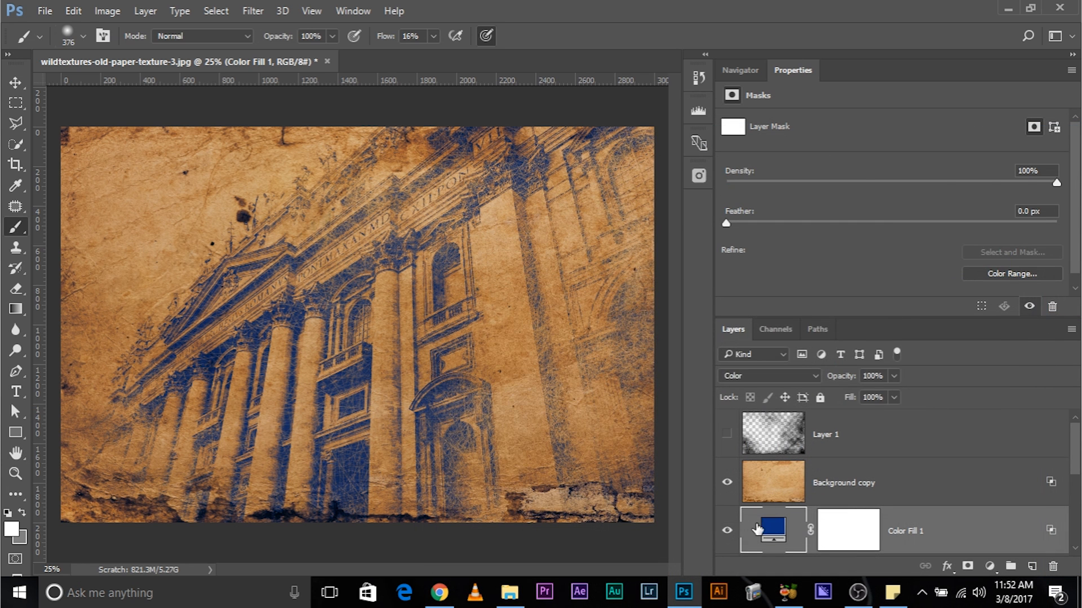
Try dark red 3f0404 as the fill color, cancel the change, and delete the Color Fill 1 layer.
double_click(786, 526)
left_click(792, 239)
left_click(805, 308)
mouse_move(806, 309)
left_mouse_down()
mouse_move(819, 323)
mouse_move(807, 276)
mouse_move(803, 336)
left_mouse_up()
left_click(850, 319)
left_click_drag(854, 278, 839, 391)
mouse_move(810, 325)
left_mouse_down()
mouse_move(820, 279)
mouse_move(819, 336)
left_mouse_up()
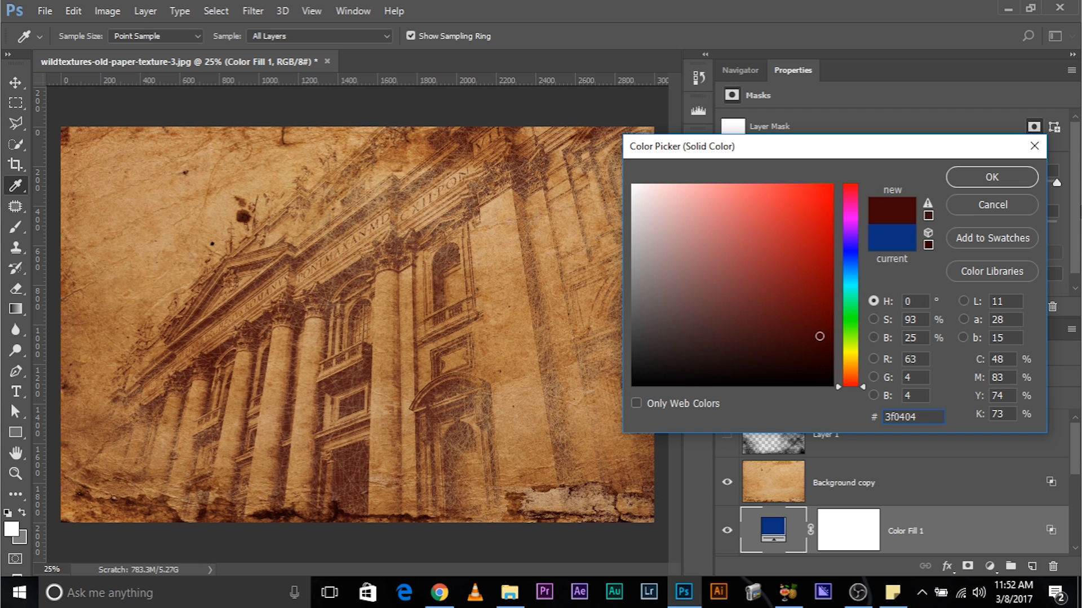
left_click(990, 203)
key("b")
left_click_drag(983, 534, 1053, 566)
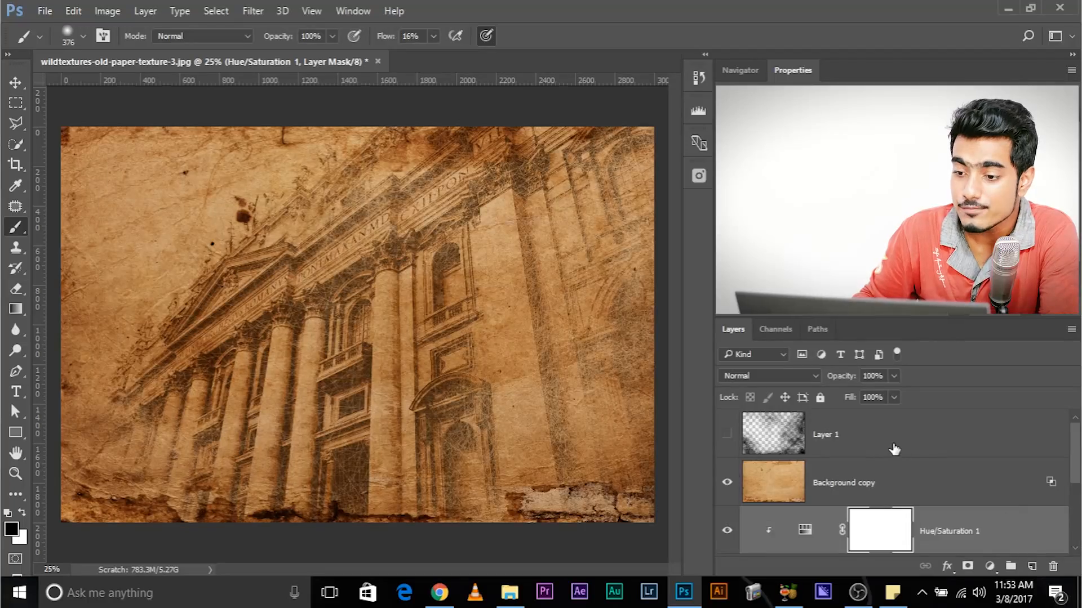
Create a new layer above Layer 1 and stamp all visible layers into it, keeping the originals below.
left_click(899, 451)
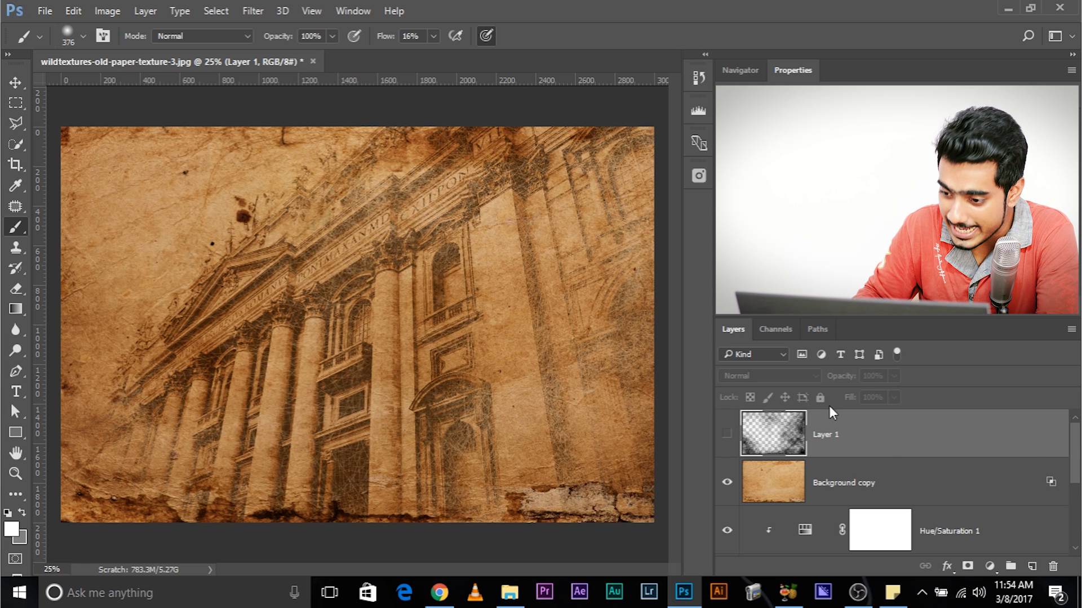
left_click(1031, 567)
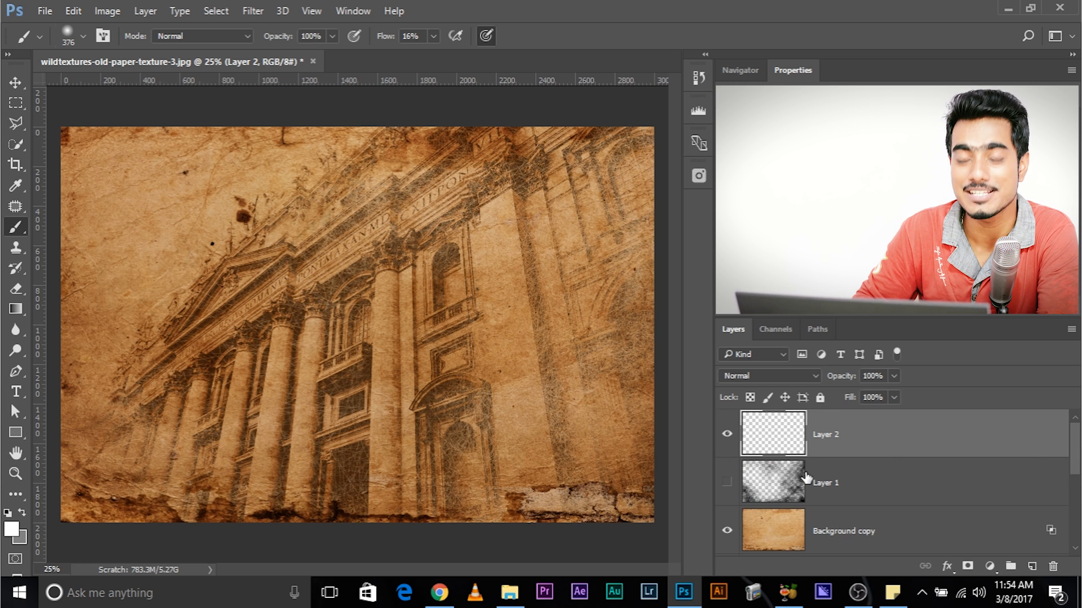
key("ctrl+alt+shift+e")
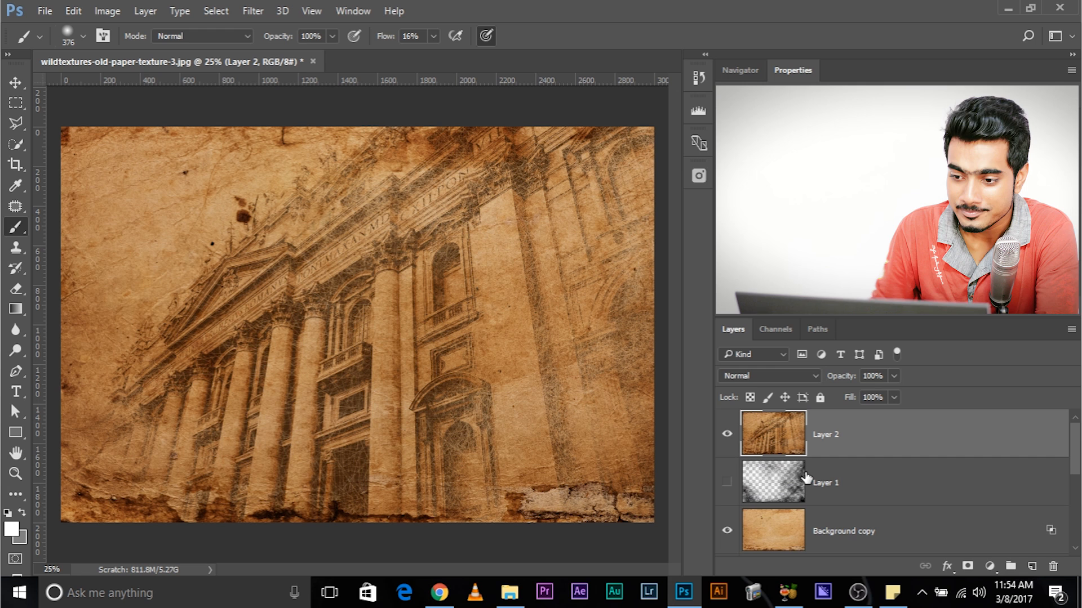
scroll(816, 457, "down", 6)
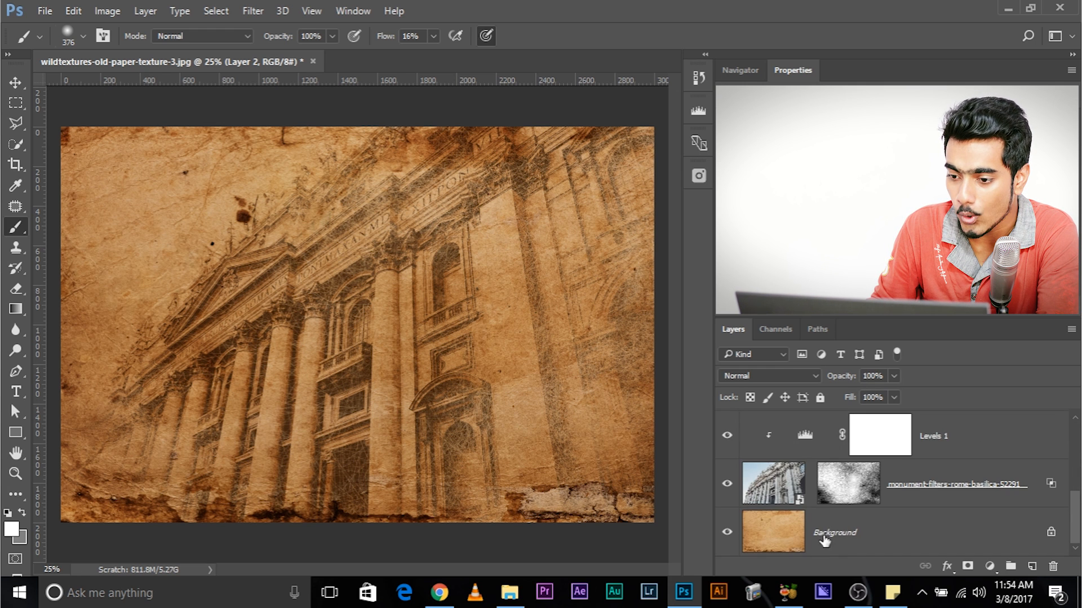
scroll(823, 457, "up", 6)
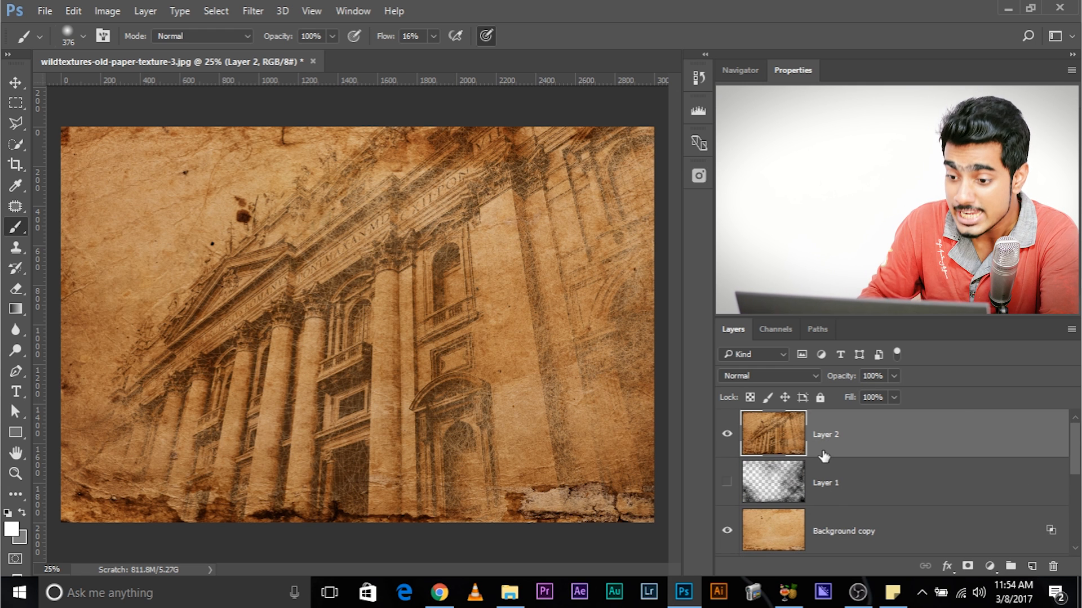
scroll(823, 457, "down", 6)
left_click(727, 486)
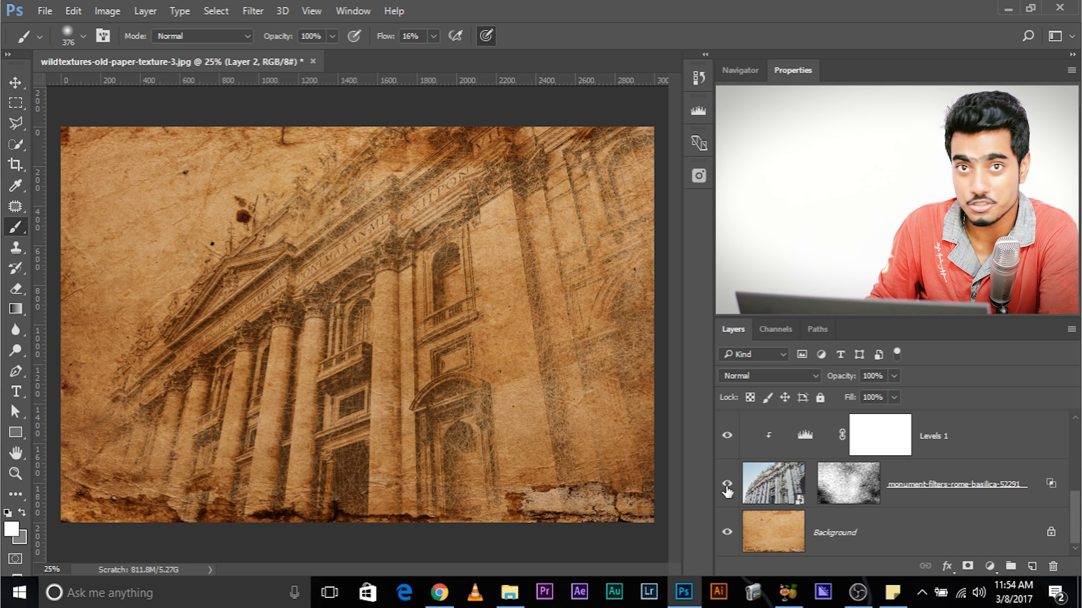
scroll(727, 492, "up", 6)
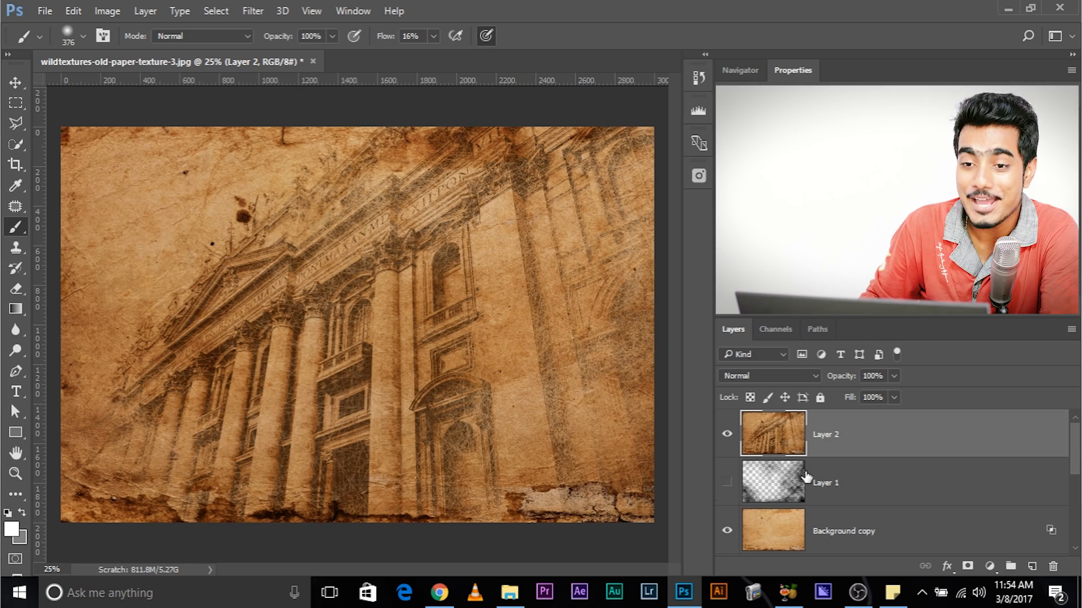
Apply the Camera Raw Filter to the stamped layer with Clarity +43 and Vibrance +34.
left_click(252, 11)
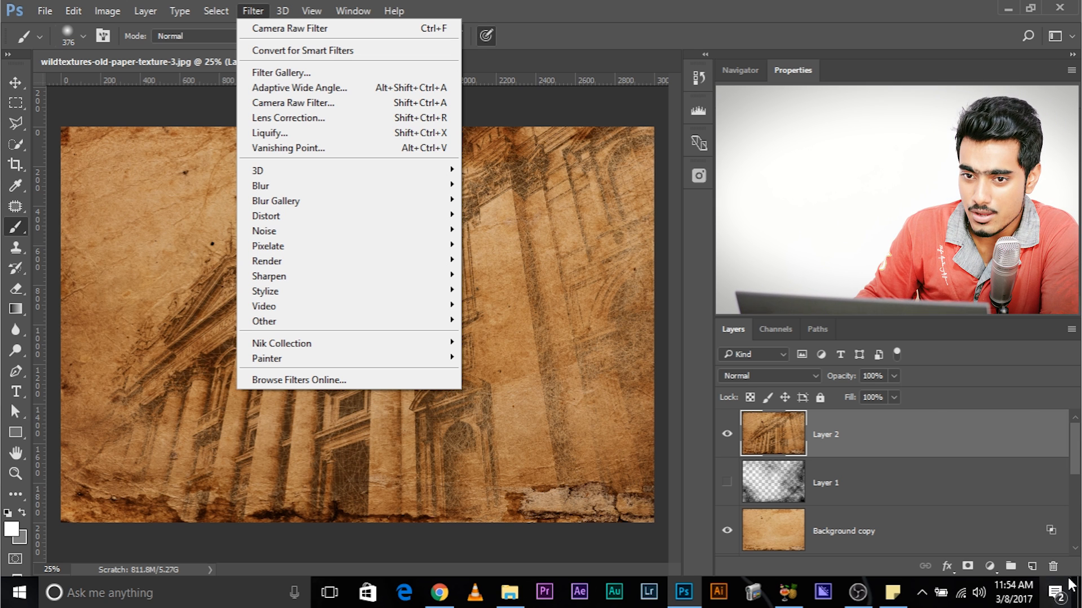
mouse_move(282, 11)
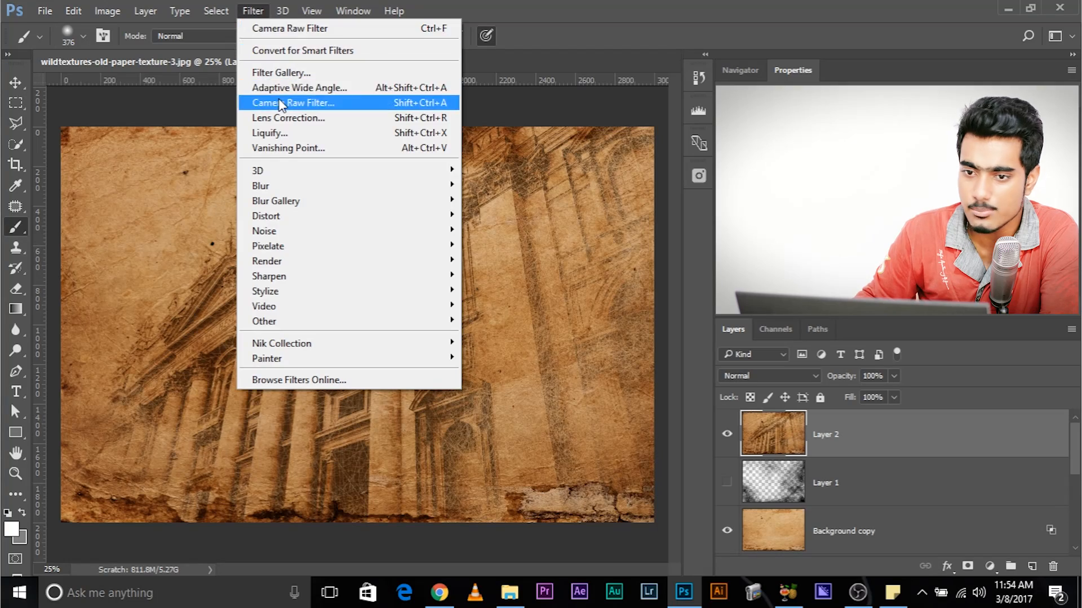
left_click(279, 101)
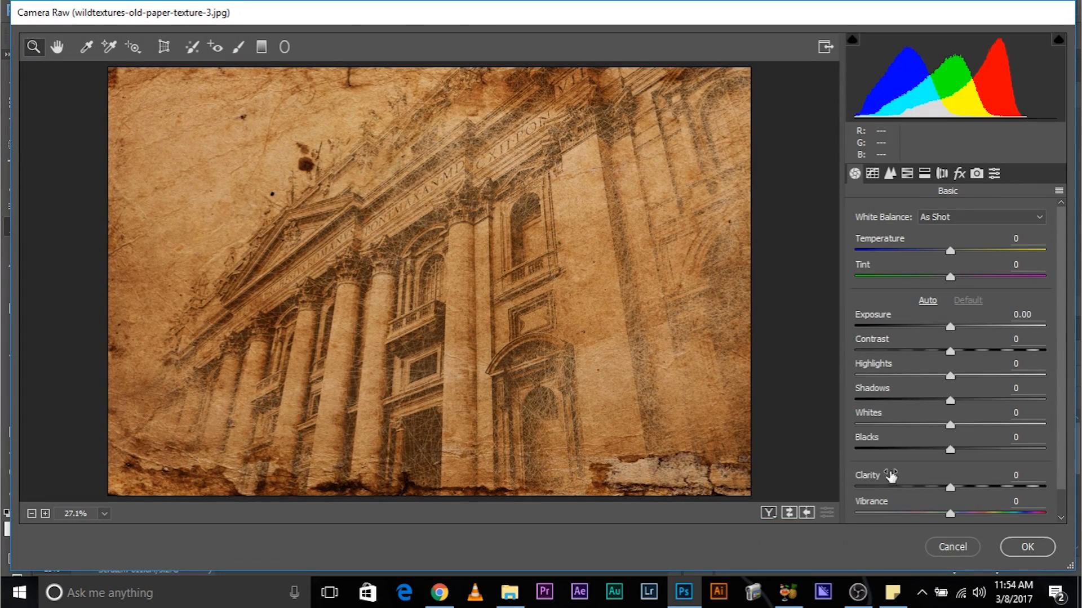
scroll(939, 464, "down", 2)
left_click_drag(964, 461, 992, 461)
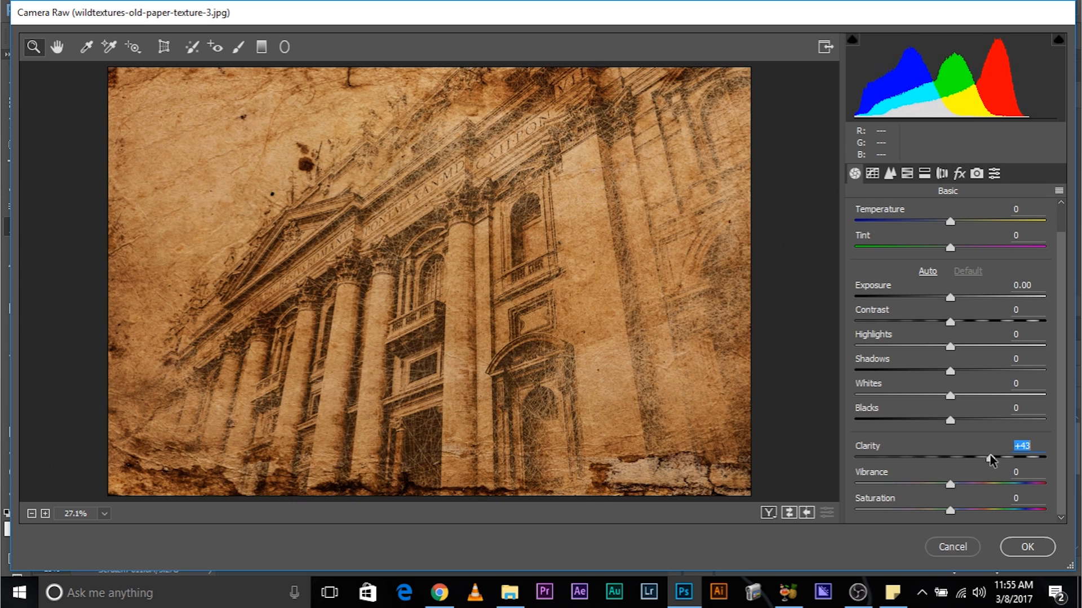
left_click_drag(951, 488, 975, 489)
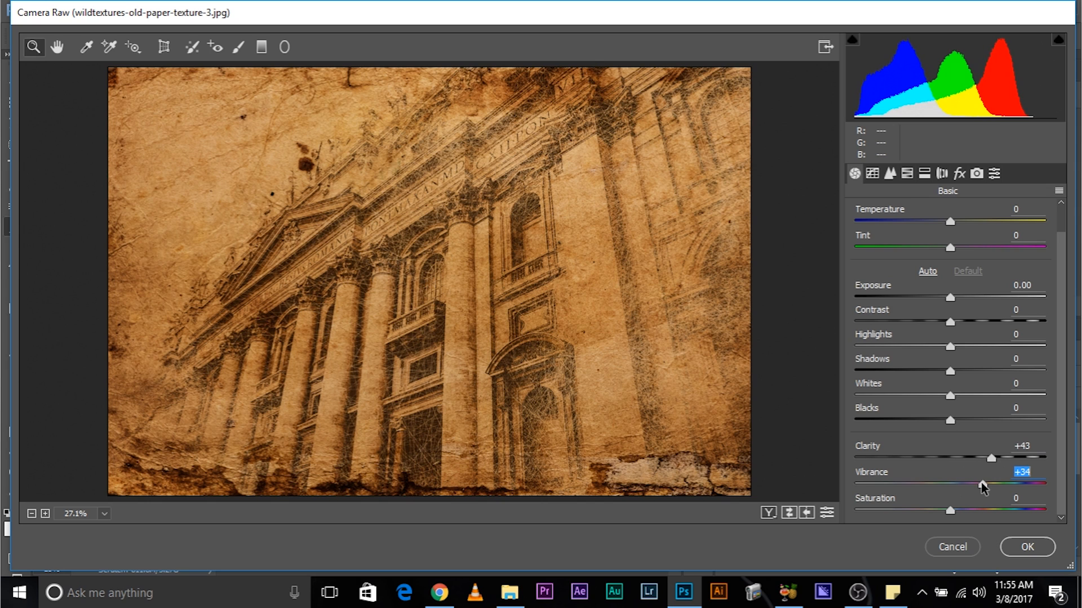
left_click(1026, 553)
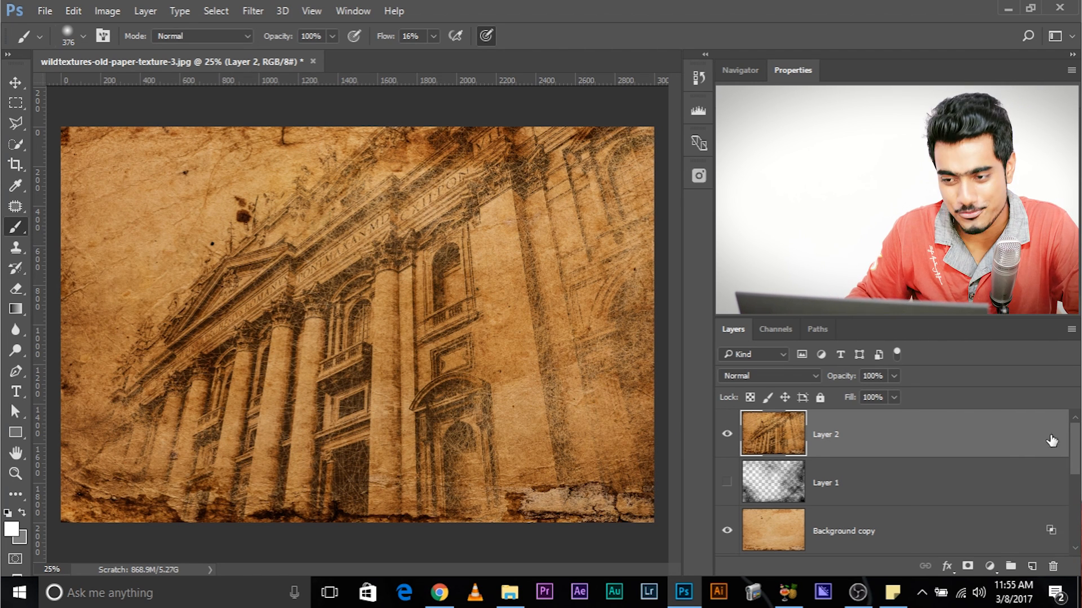
Delete the stamped Layer 2 from the top of the layer stack.
scroll(1010, 463, "down", 1)
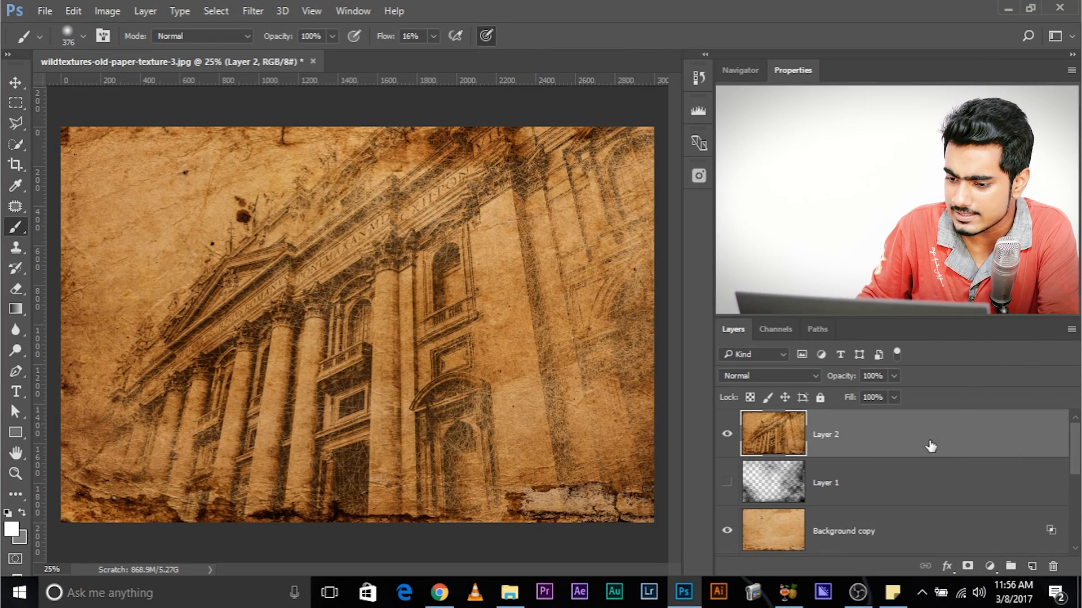
key("Delete")
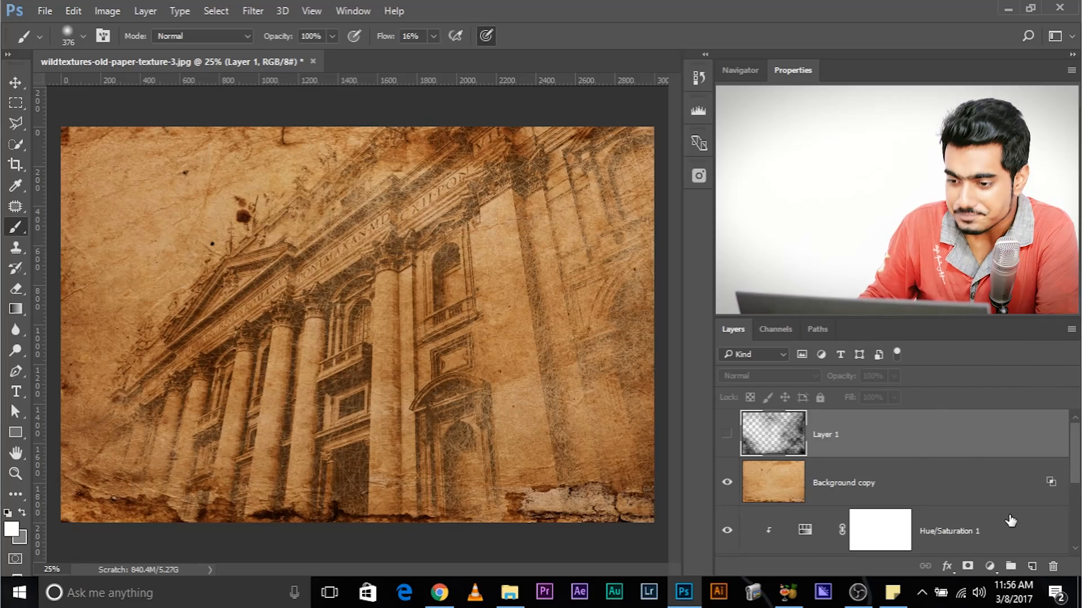
Select the basilica layer, cycle its blend mode forward to try Color Burn, and return it to Multiply.
scroll(982, 438, "down", 3)
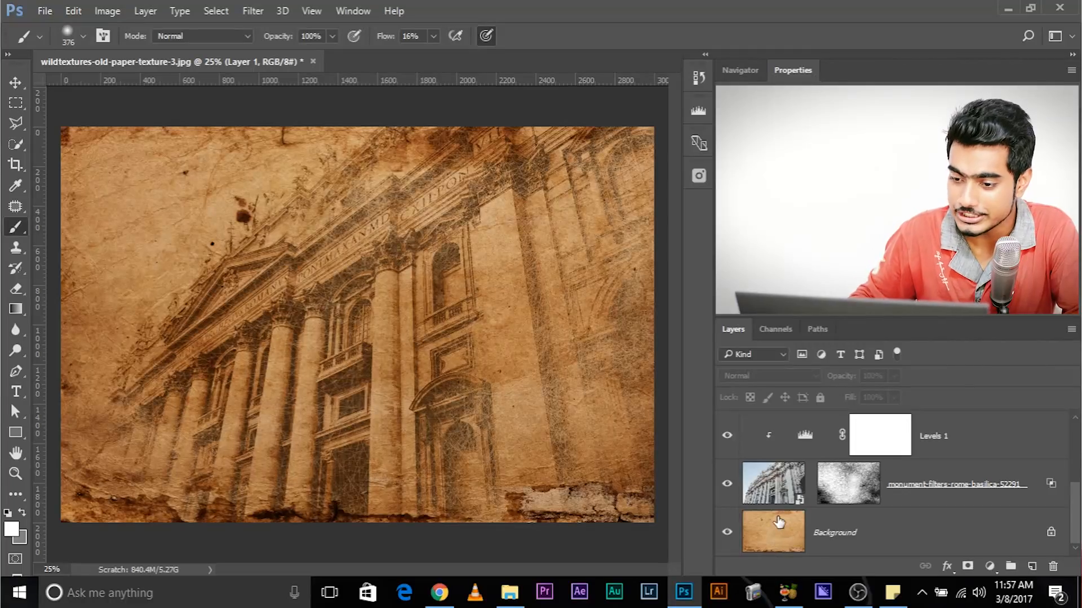
left_click(777, 496)
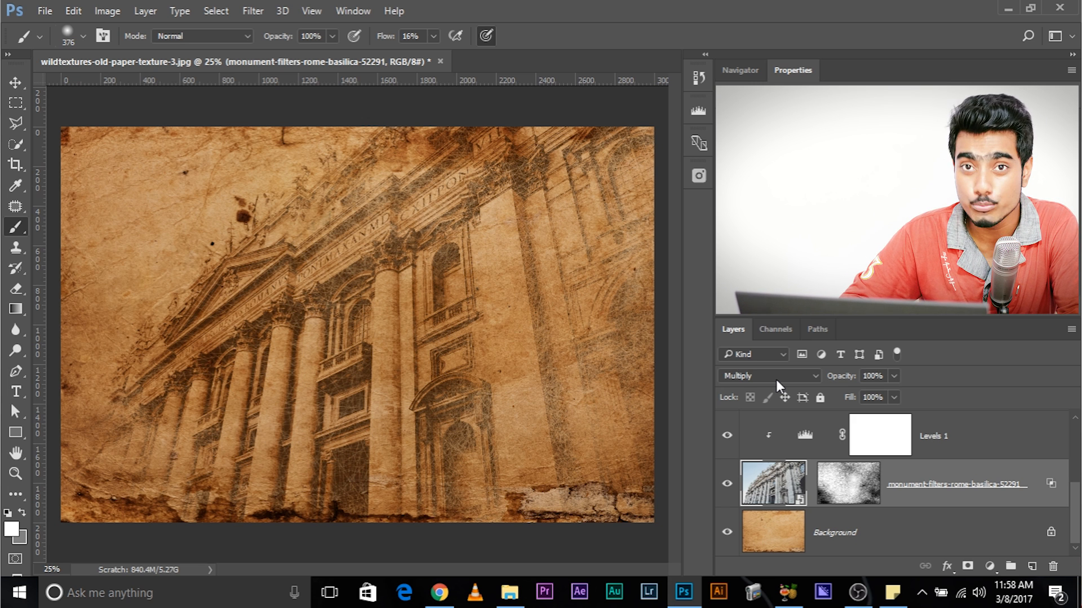
left_click(775, 378)
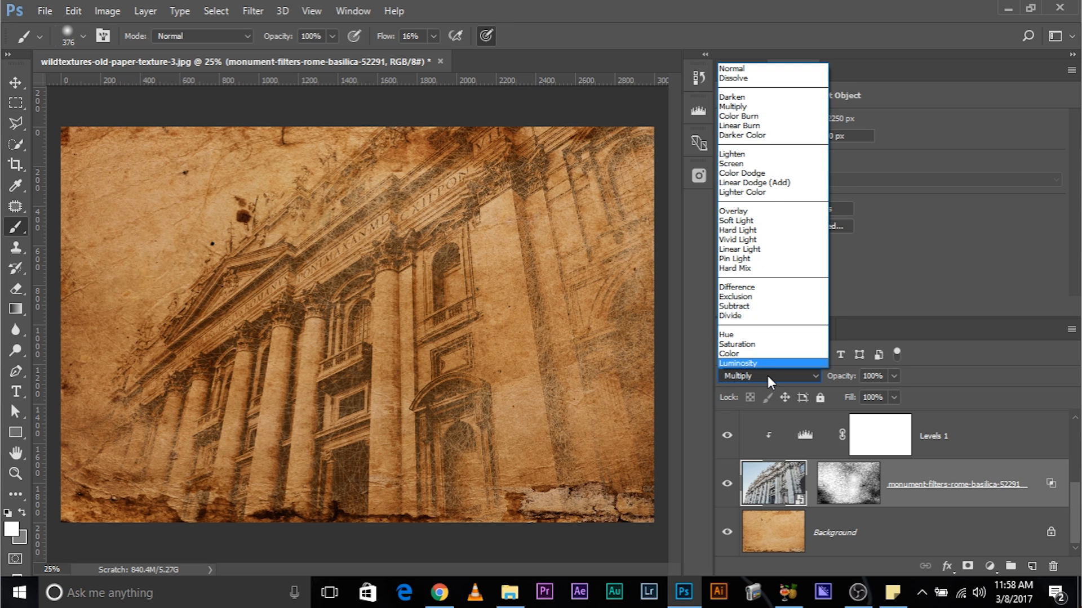
left_click(767, 376)
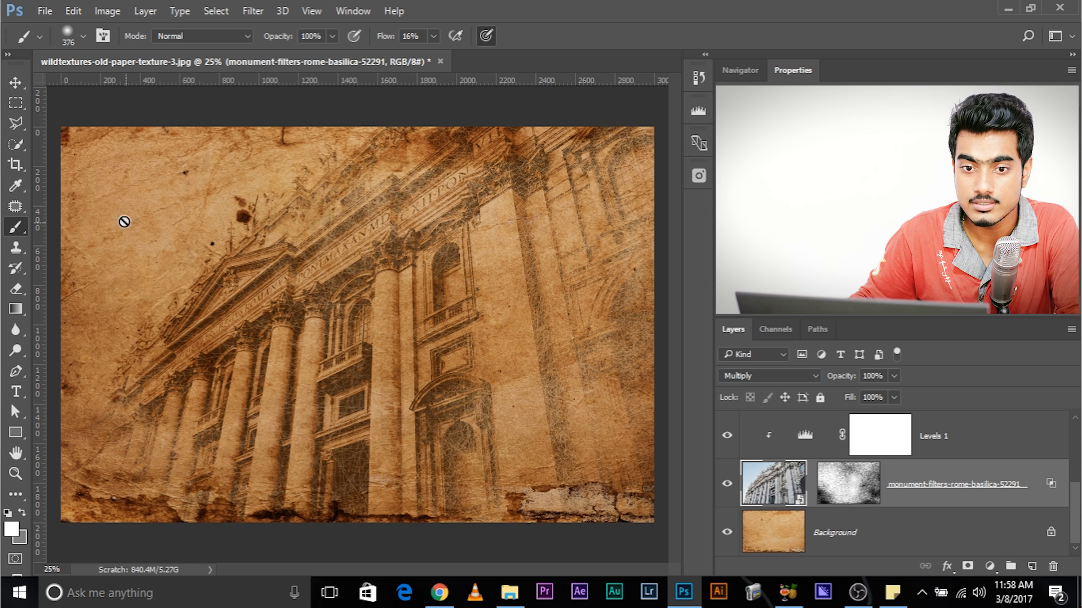
left_click(22, 82)
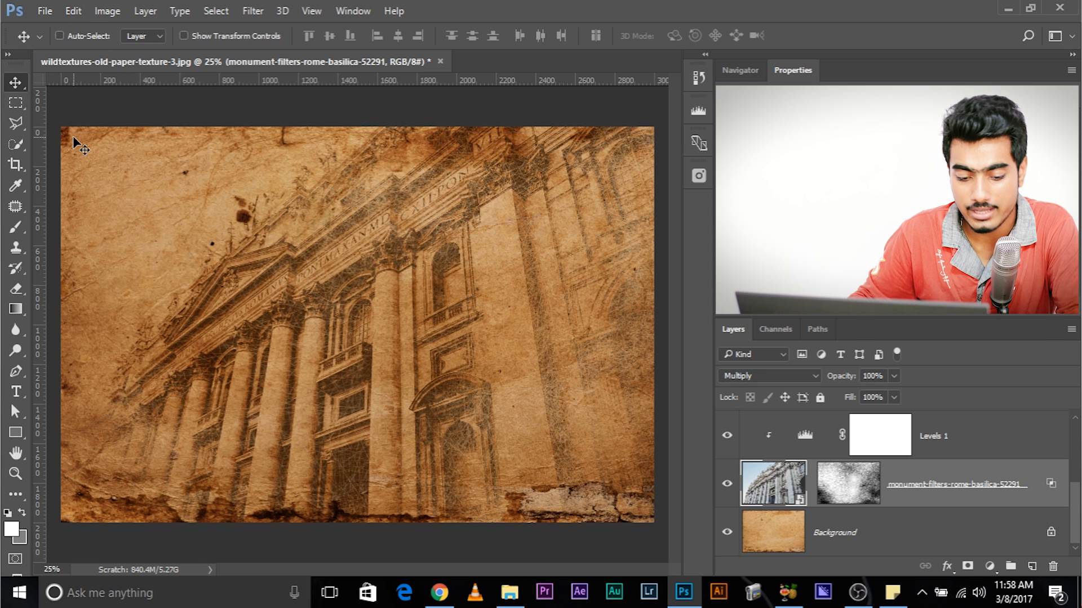
key("shift+plus")
key("shift+plus")
key("shift+plus")
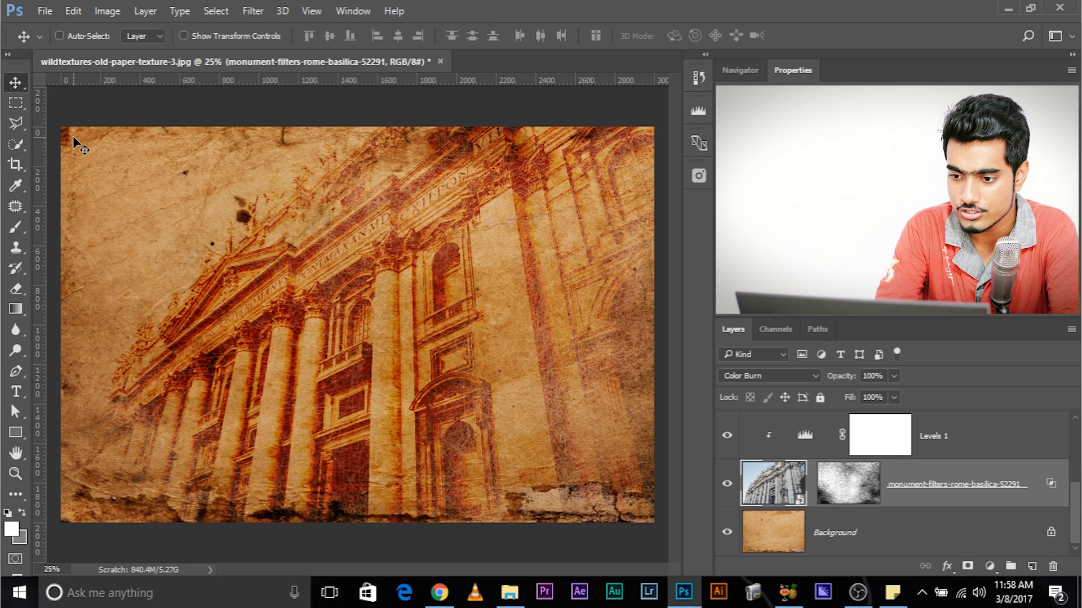
key("shift+minus")
key("shift+minus")
key("shift+minus")
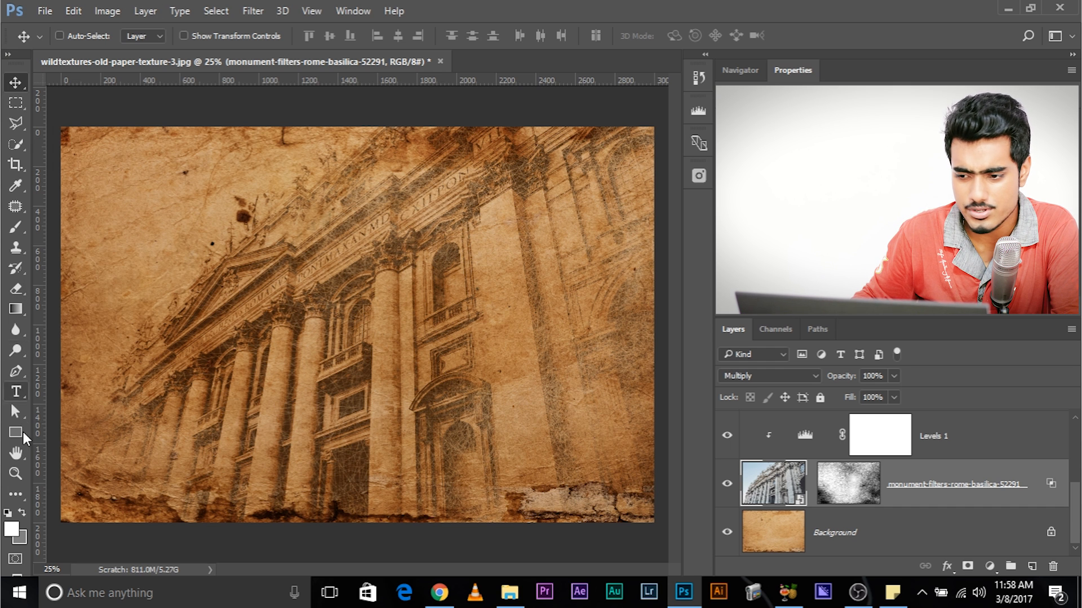
left_click(776, 376)
left_click(776, 376)
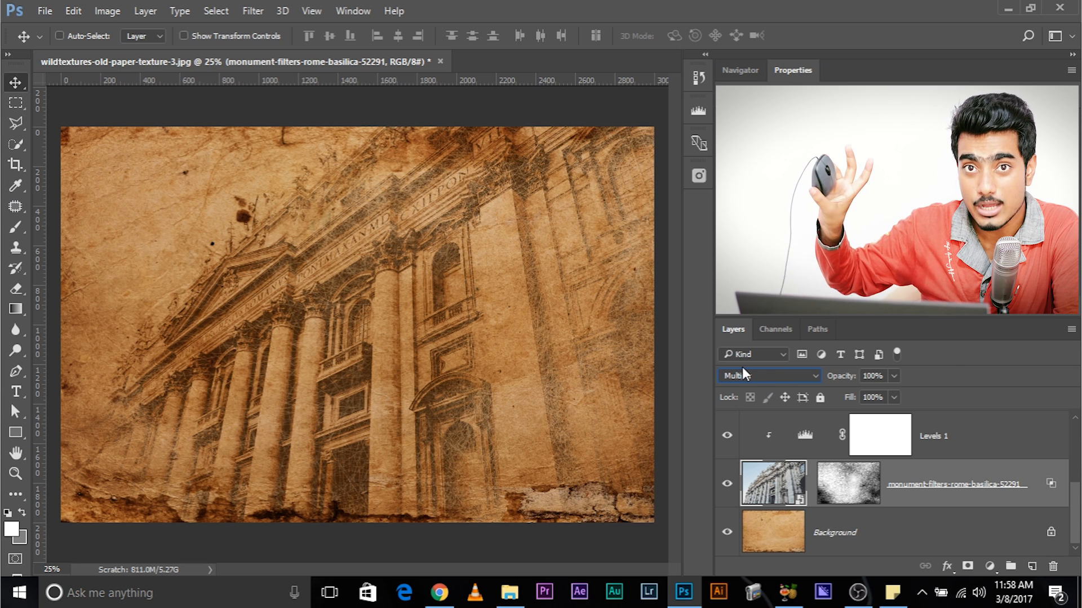
Cycle the basilica layer's blend mode back to Normal for comparison, and return it to Multiply.
key("Up")
key("Up")
key("Up")
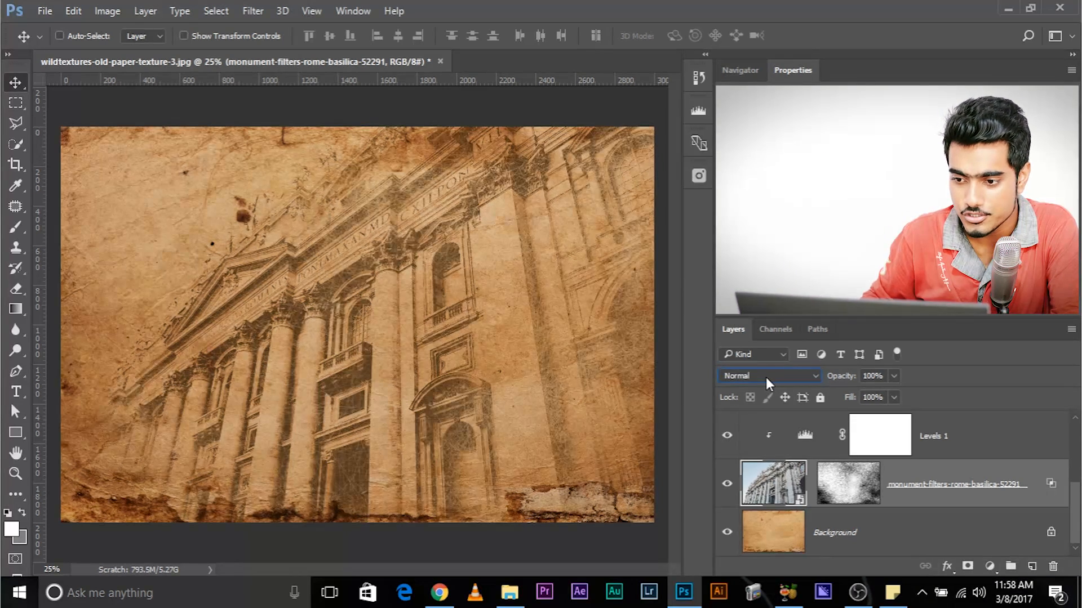
key("Down")
key("Down")
key("Down")
key("Down")
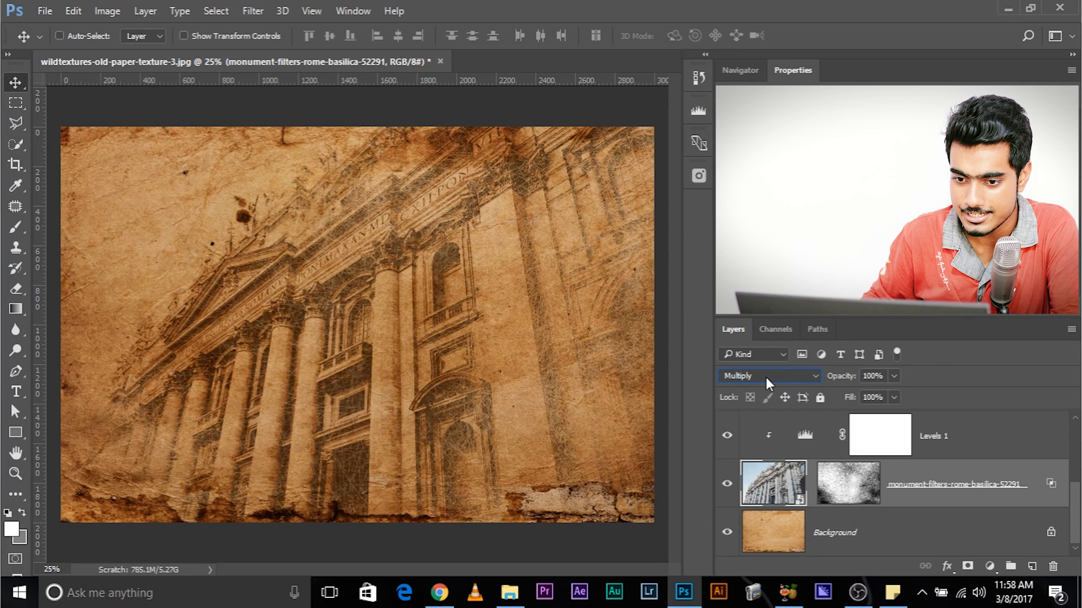
key("Up")
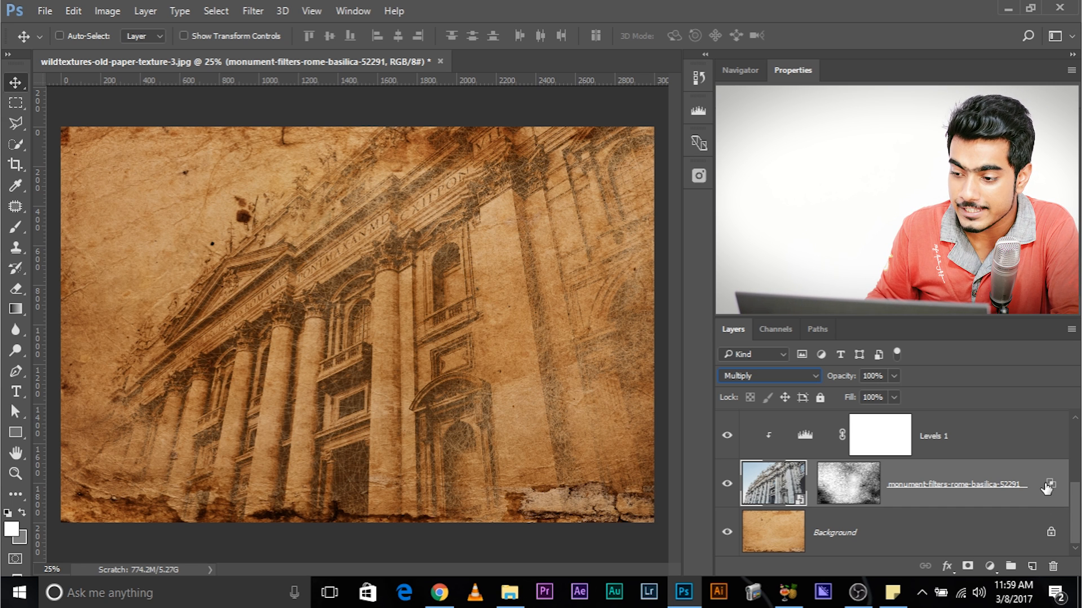
Review the Blend If settings in the basilica layer's blending options.
key("h")
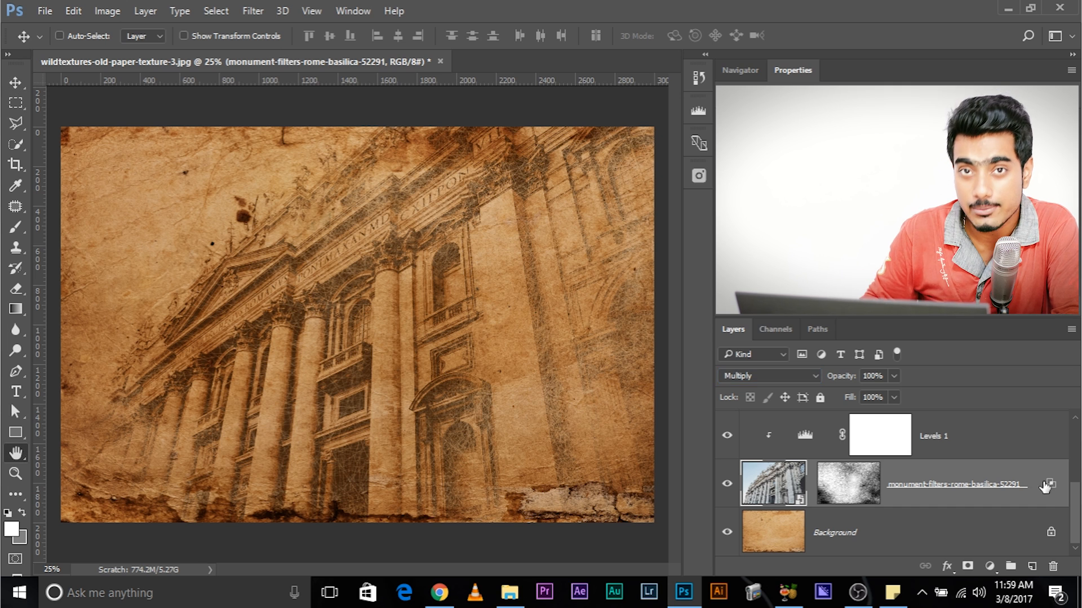
double_click(1052, 488)
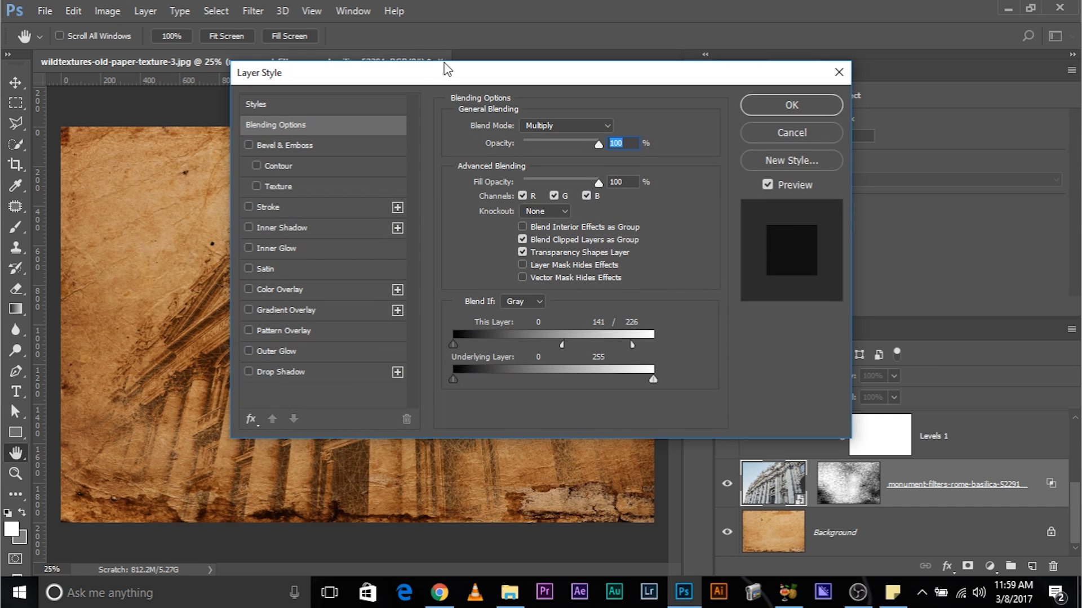
left_click_drag(423, 69, 561, 91)
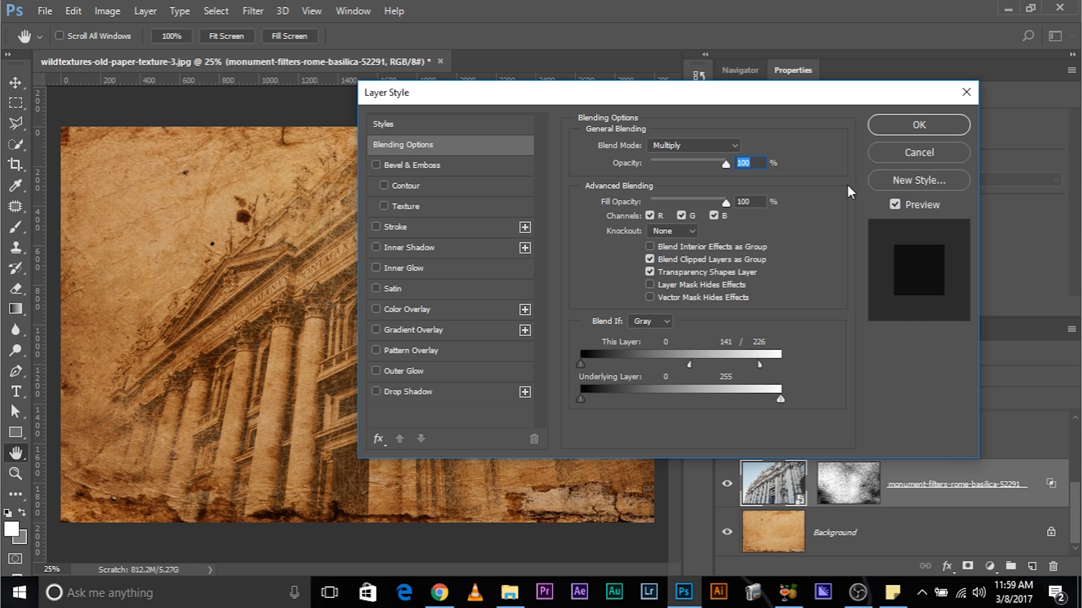
left_click(918, 125)
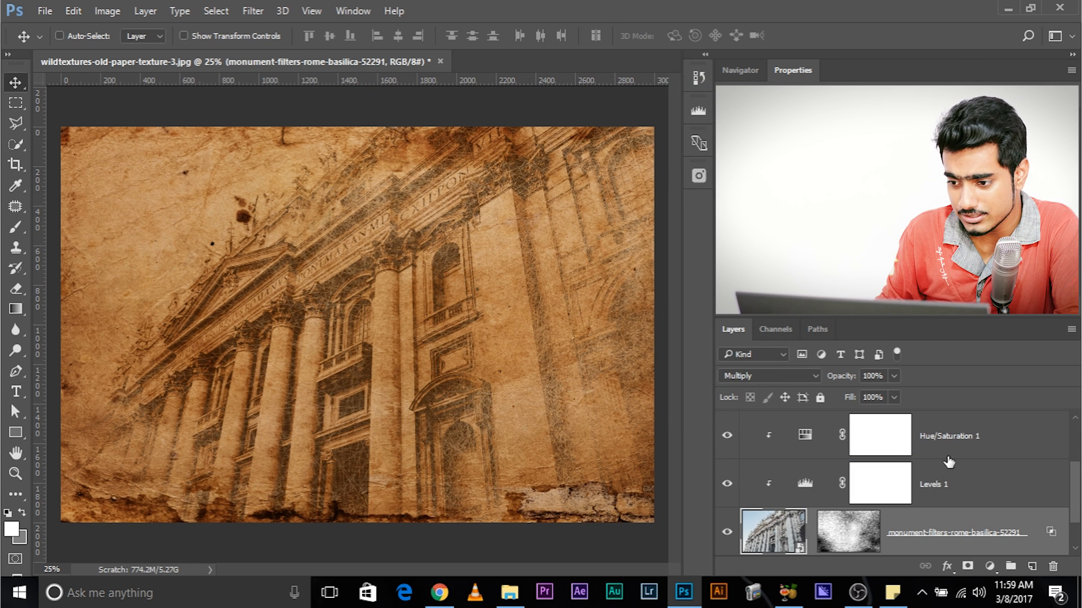
Hide the clipped Hue/Saturation 1 and Levels 1 adjustments and show them again to compare their effect.
left_click(728, 435)
left_click(727, 479)
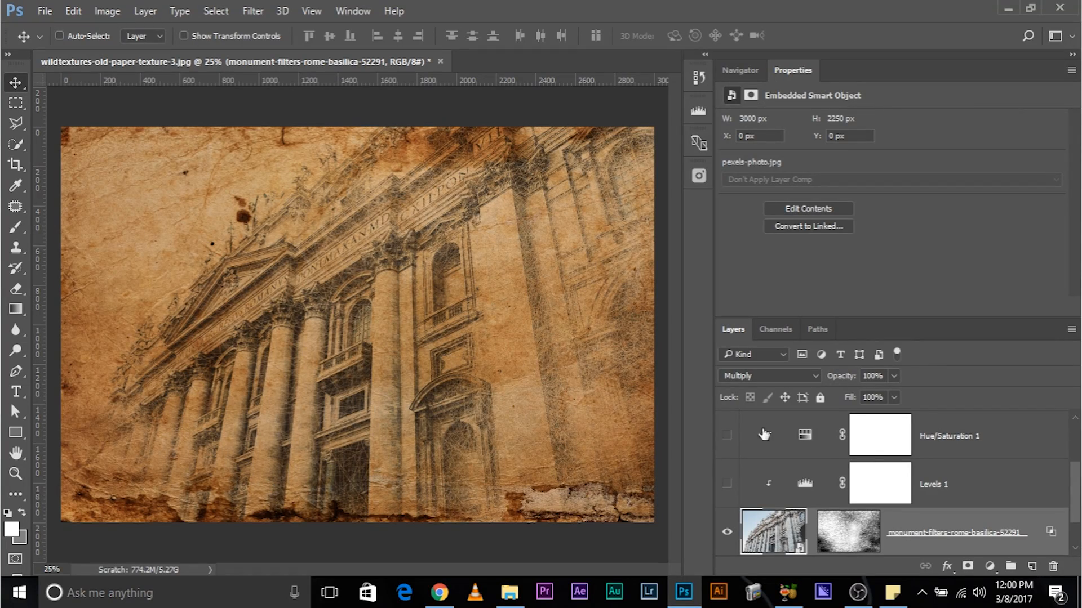
left_click(727, 435)
left_click(805, 437)
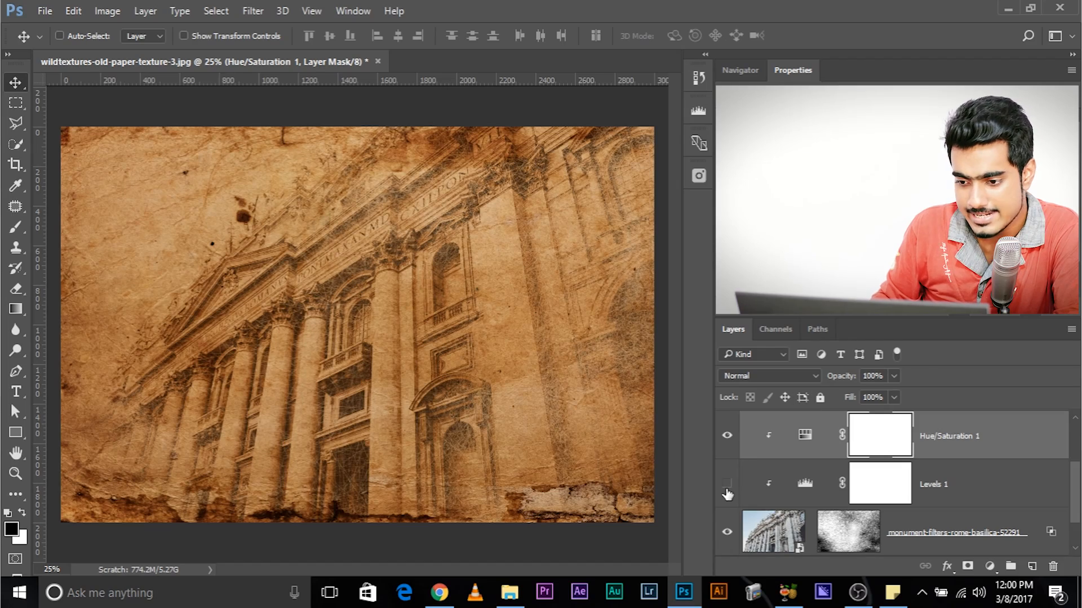
left_click(727, 486)
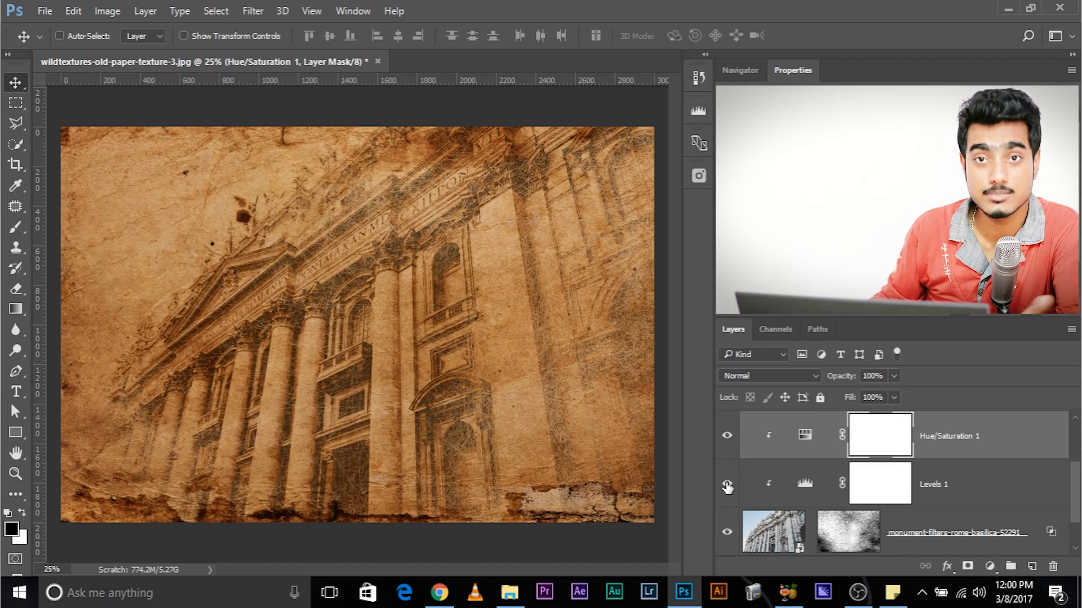
Review the Background copy layer and toggle Layer 1's visibility on and off to compare.
scroll(727, 487, "up", 2)
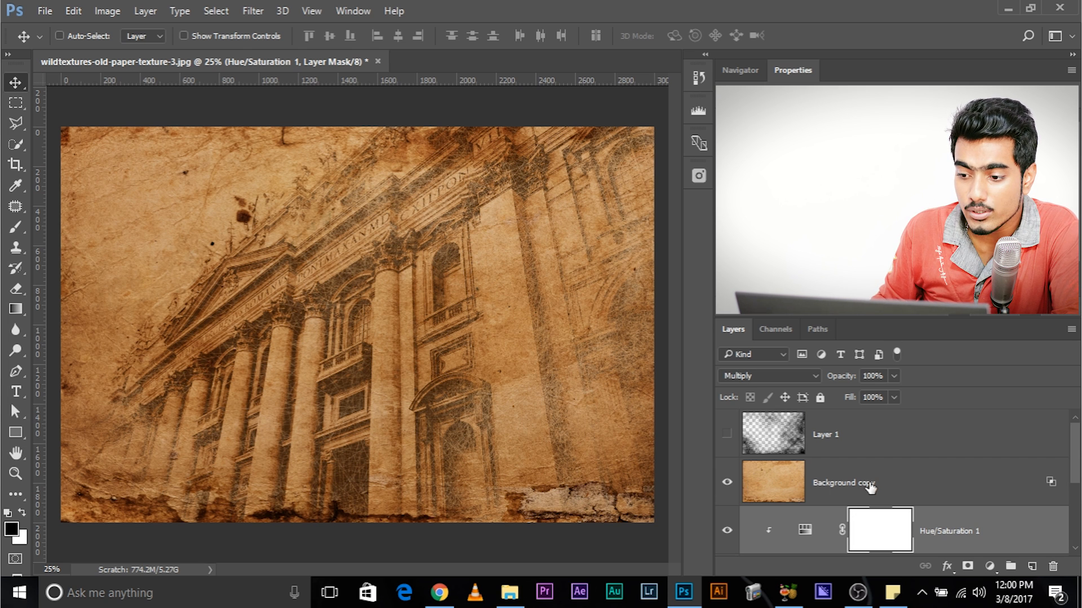
left_click(862, 483)
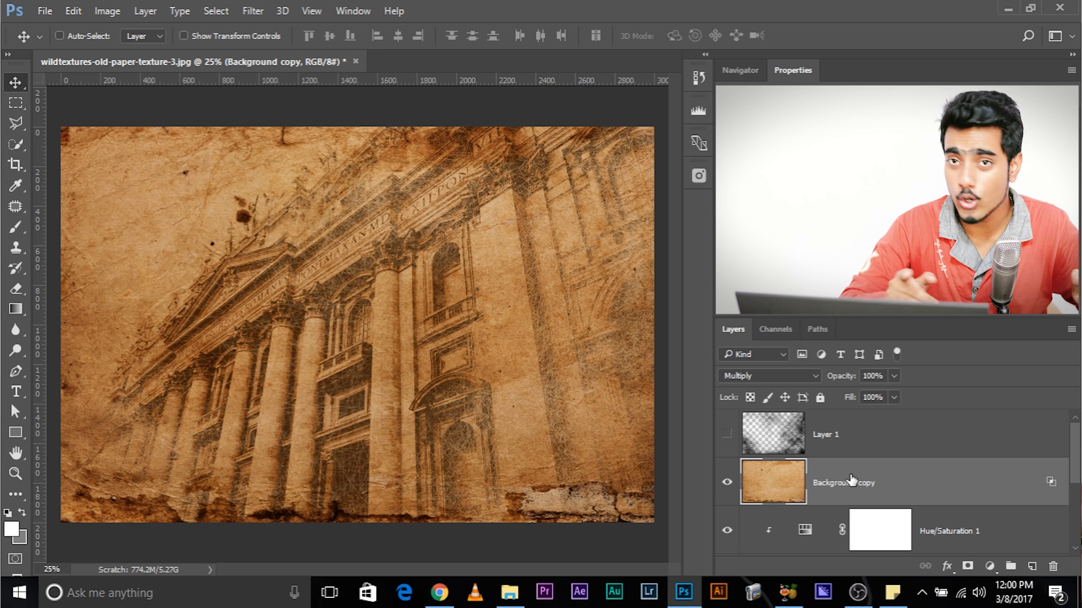
left_click(833, 451)
left_click(725, 438)
left_click(727, 435)
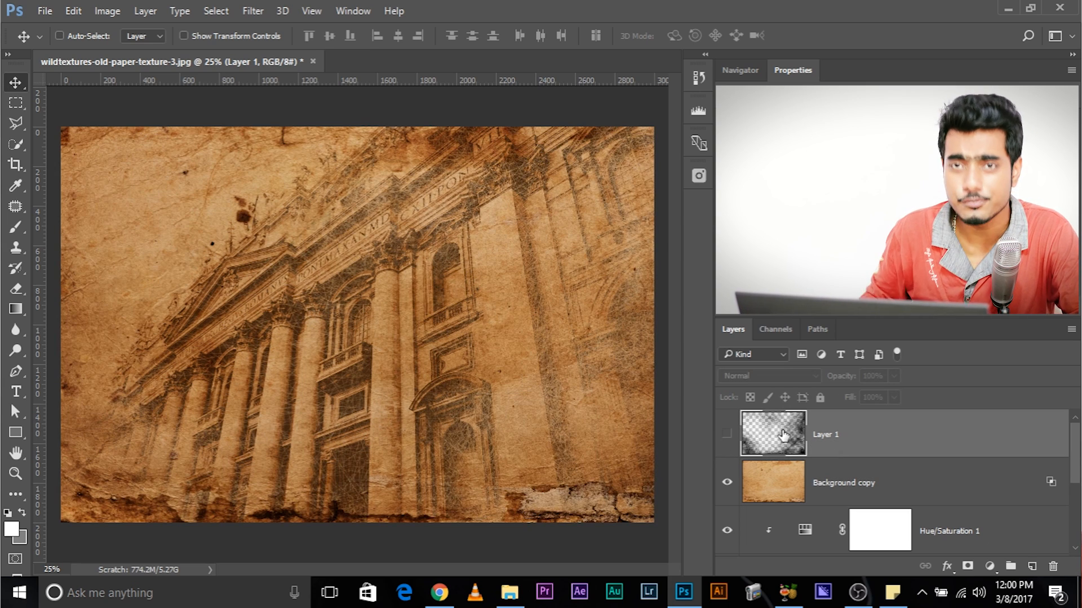
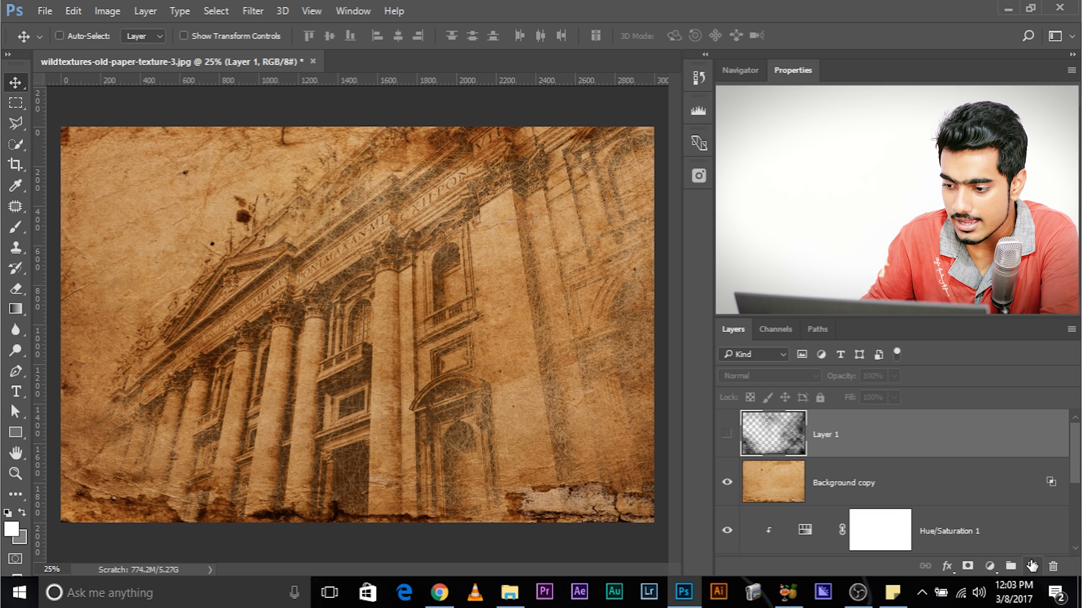
Stamp all visible layers into a new layer above Layer 1 and reapply the last Camera Raw Filter to it.
key("ctrl+alt+shift+e")
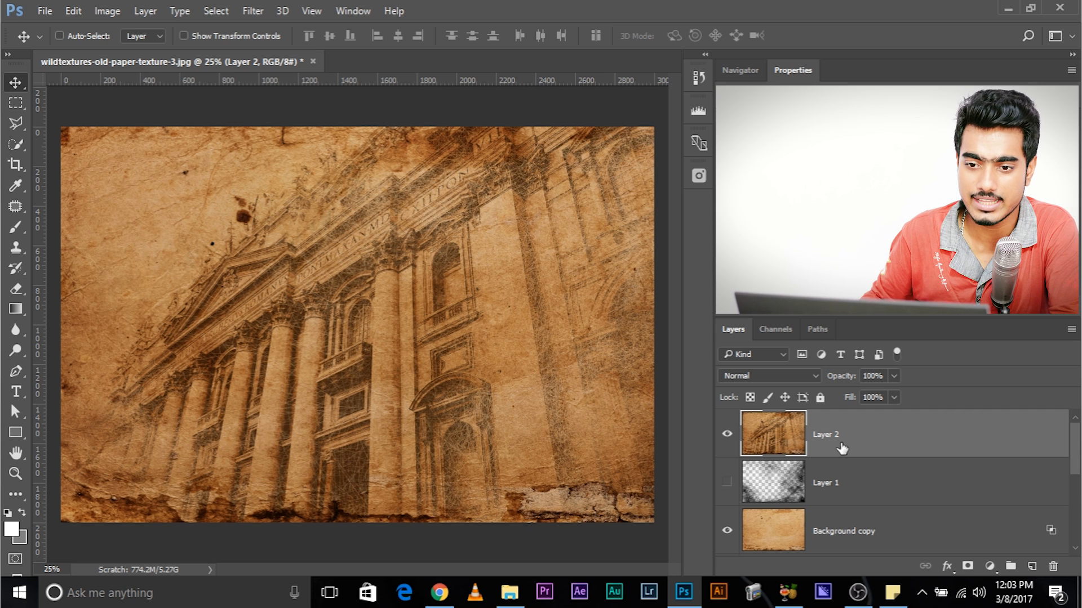
left_click(252, 12)
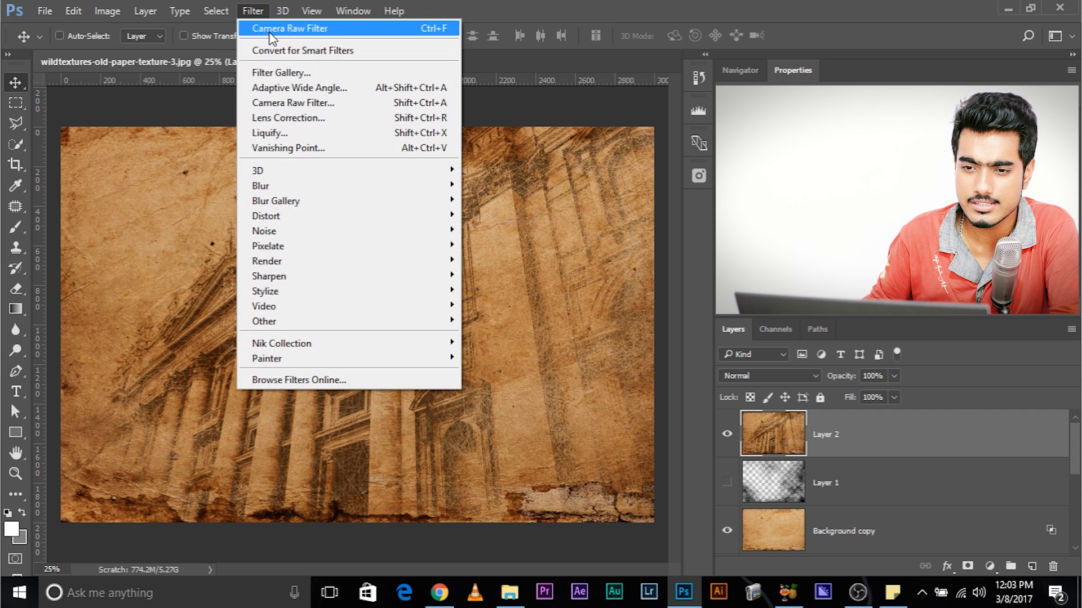
left_click(273, 33)
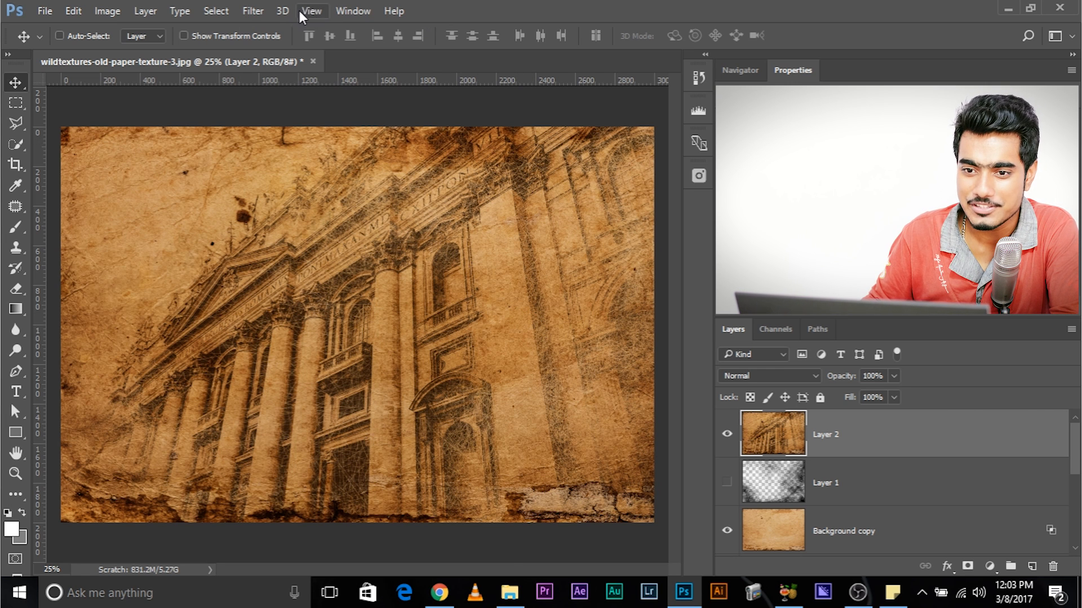
Convert the stamped Layer 2 into a 3D postcard mesh.
left_click(283, 10)
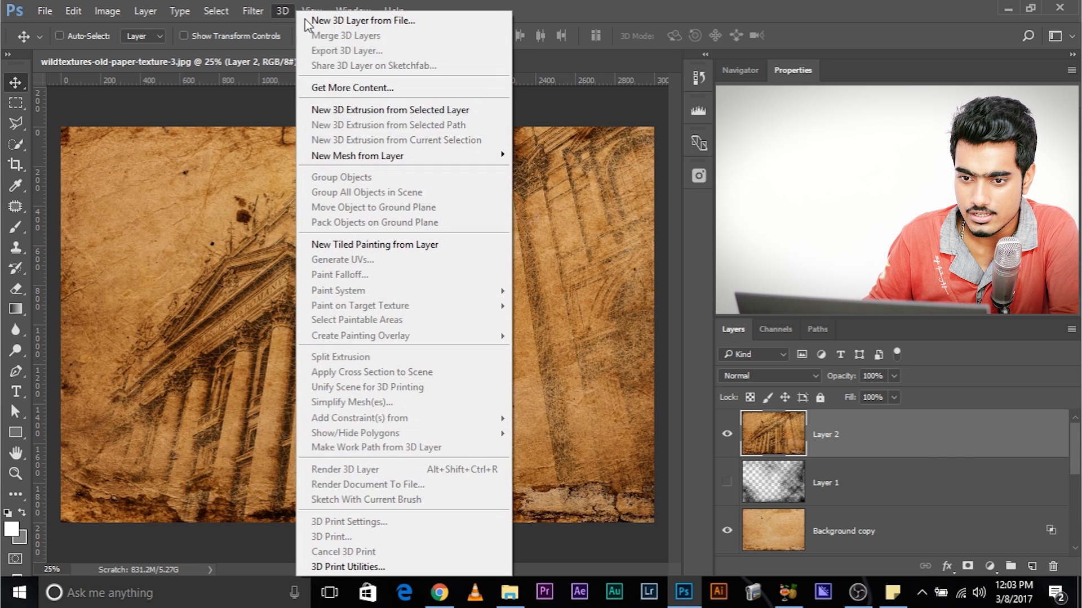
mouse_move(383, 156)
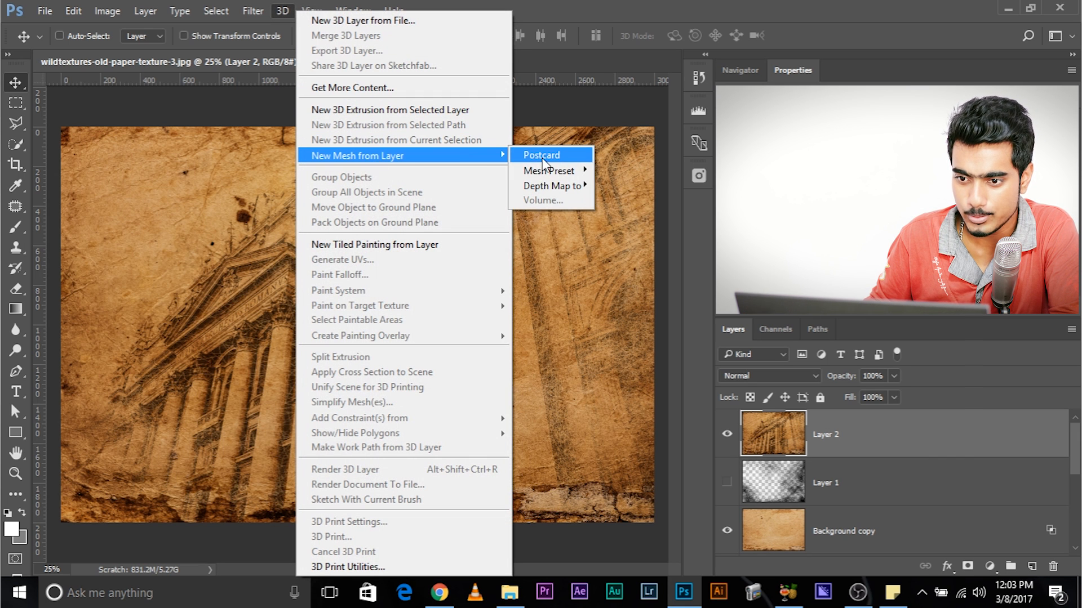
left_click(542, 156)
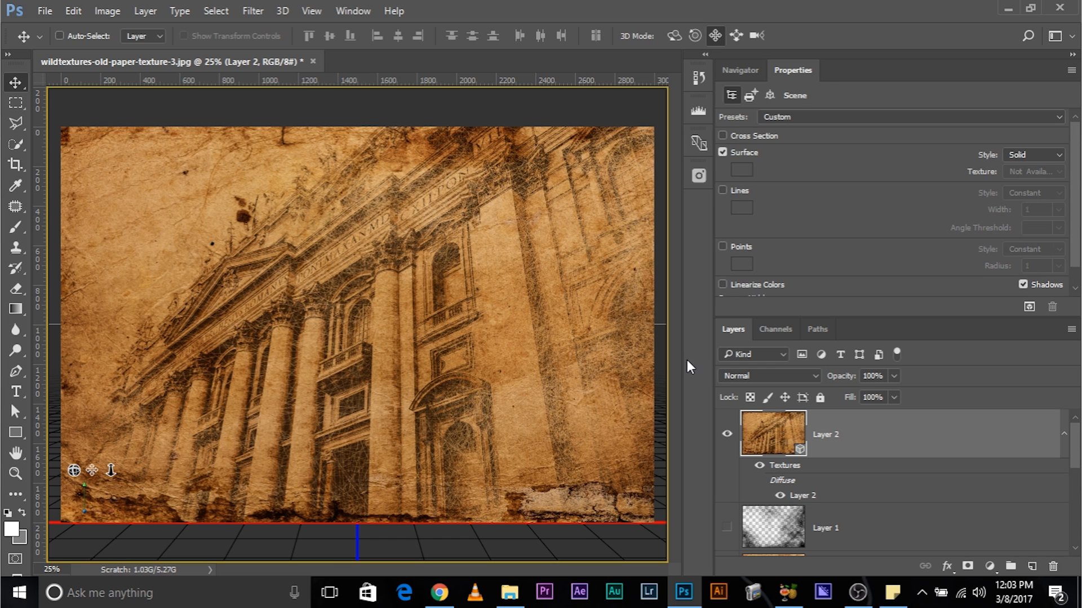
Show the 3D scene's lights and add a new spot light to the postcard scene.
left_click(343, 10)
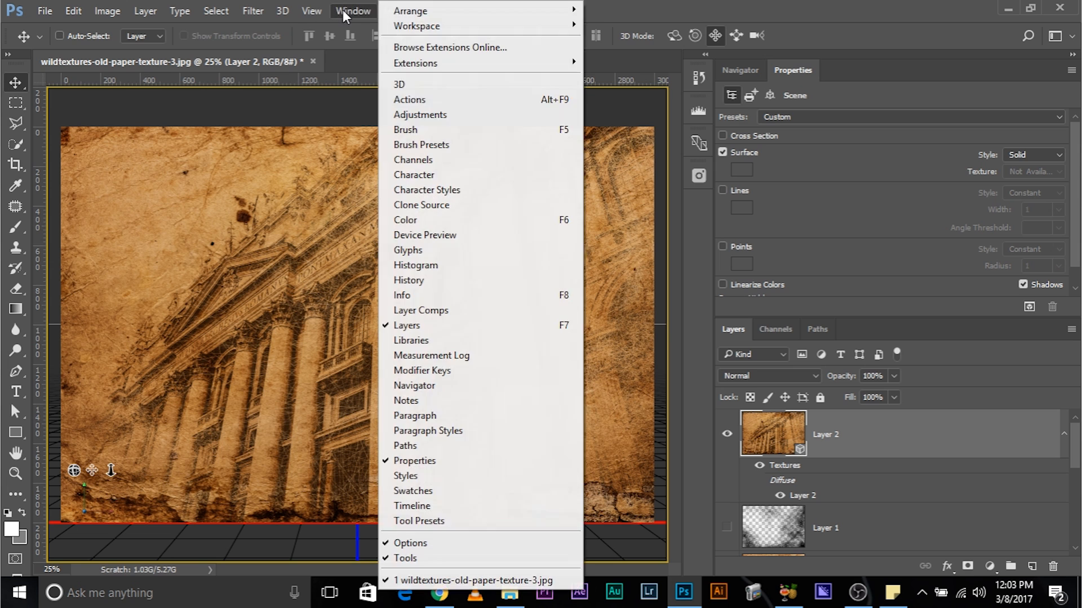
left_click(417, 83)
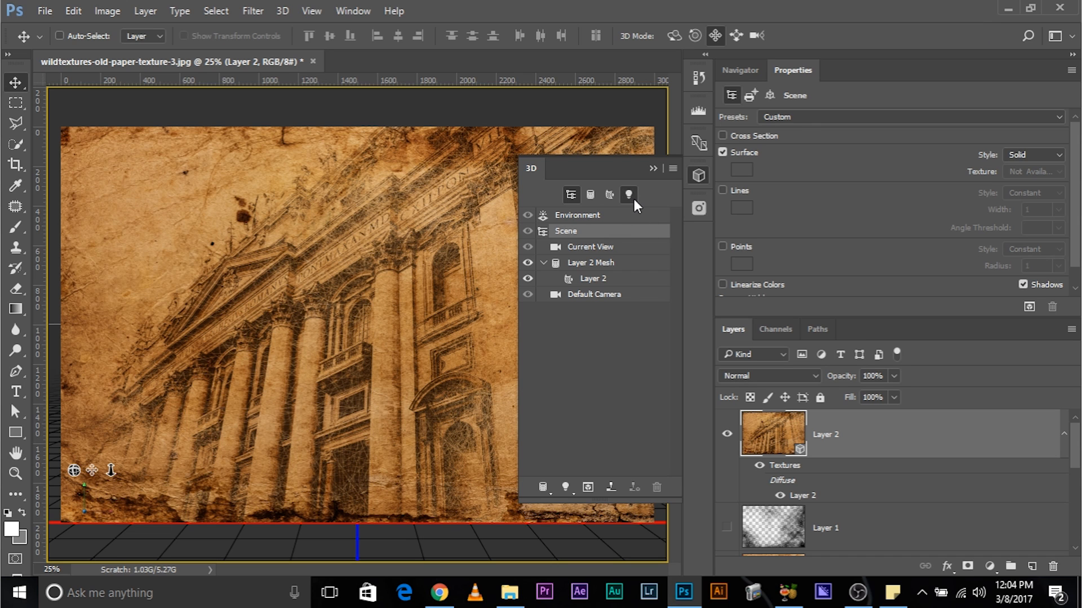
left_click(629, 195)
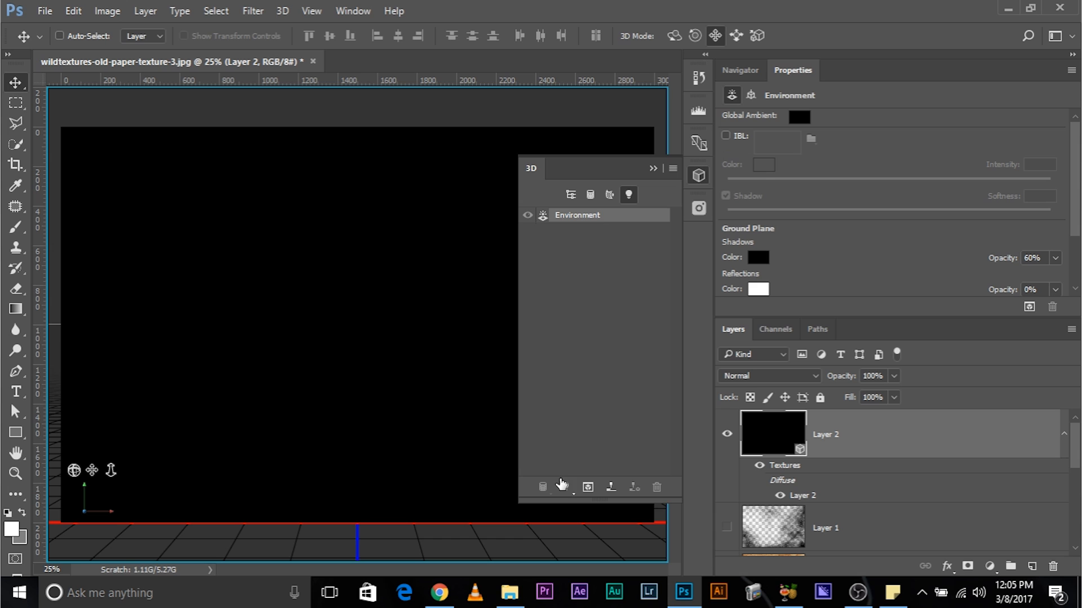
left_click(564, 486)
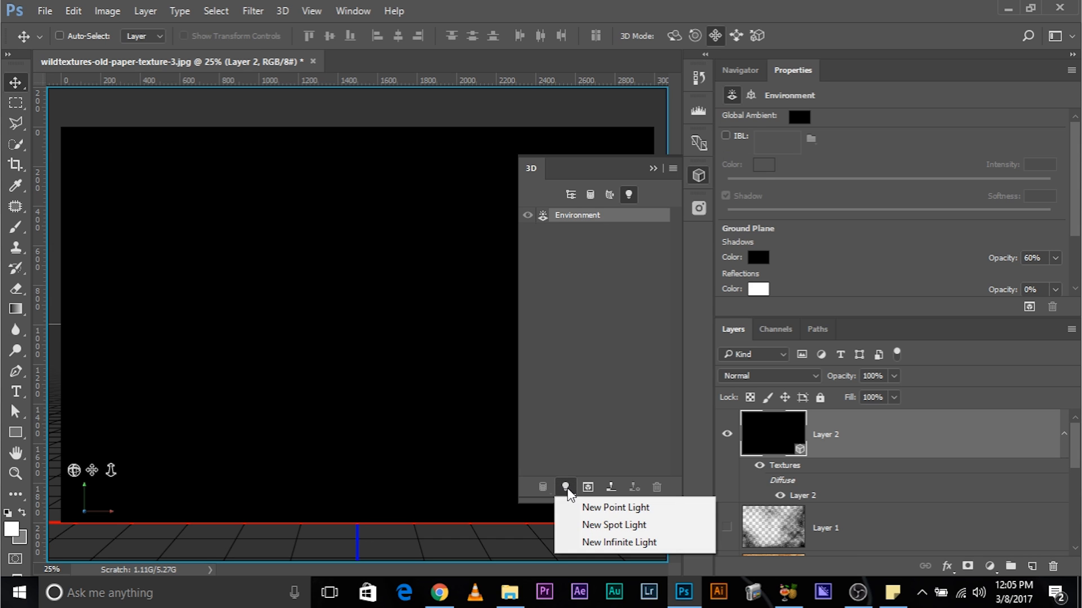
left_click(585, 526)
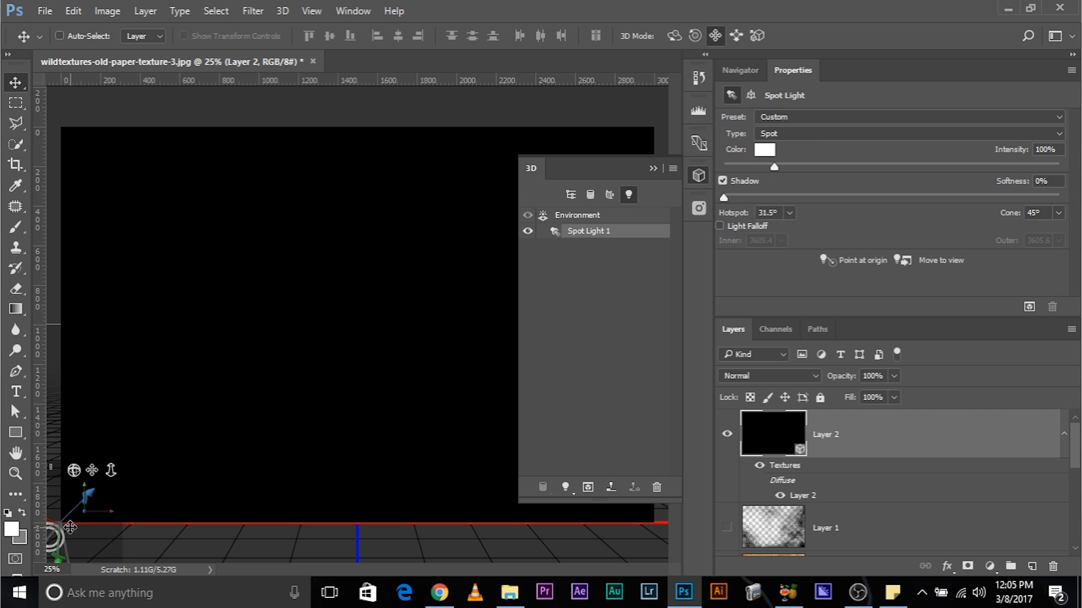
left_click(652, 168)
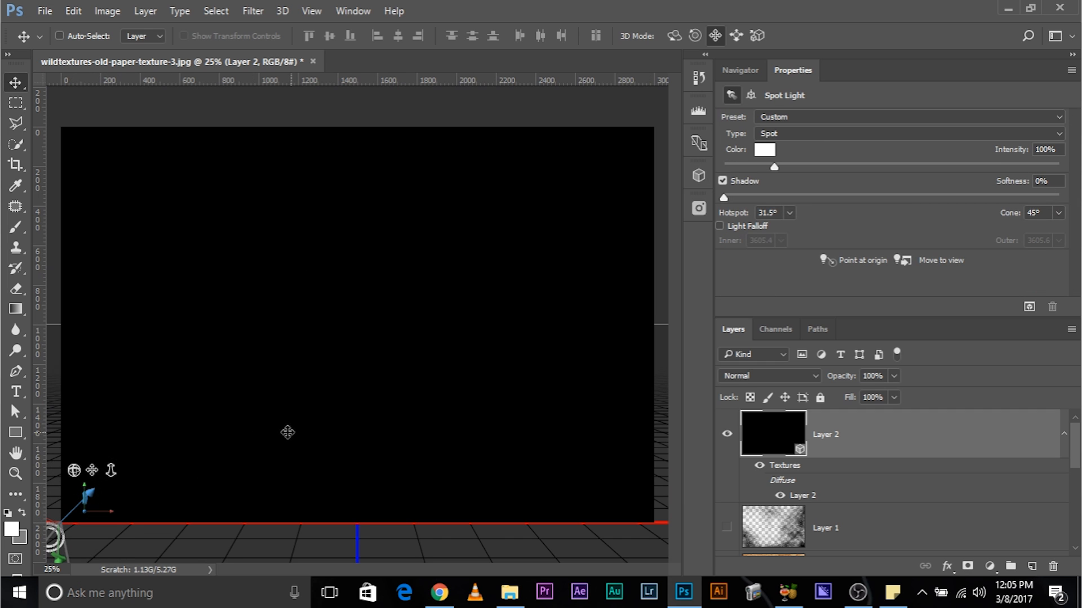
Move the spot light from the postcard's lower-left corner to beyond its upper-right corner.
key("ctrl+minus")
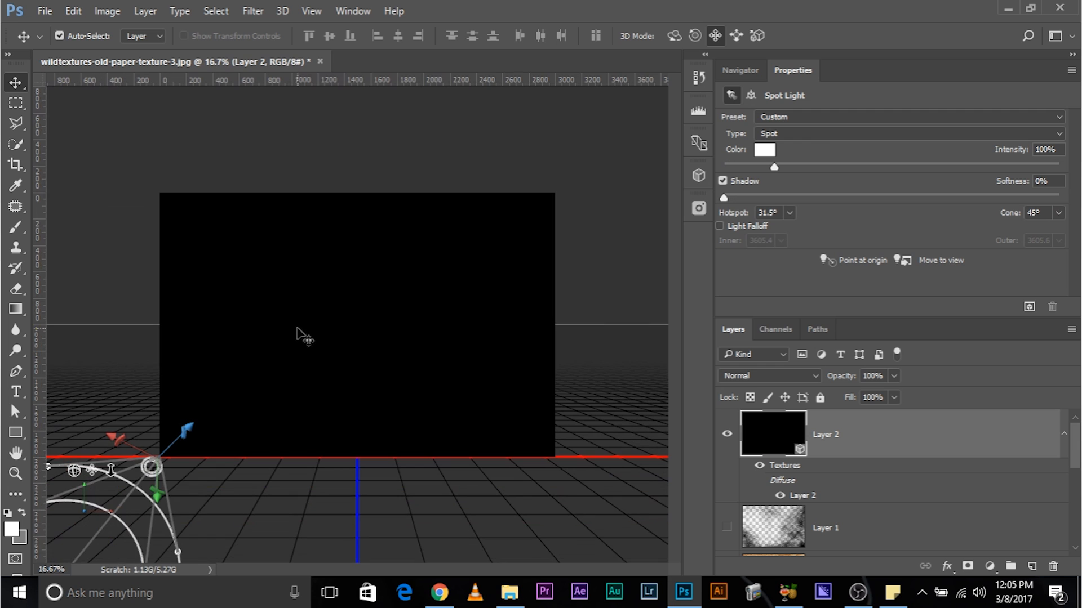
key("ctrl+minus")
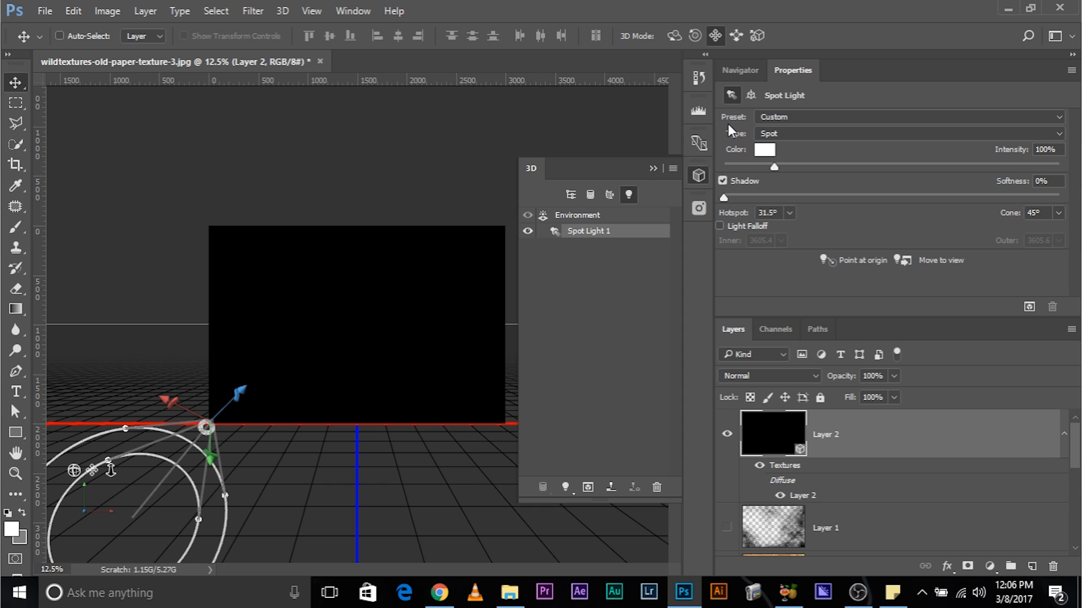
left_click(715, 35)
left_click_drag(259, 426, 604, 178)
left_click(654, 169)
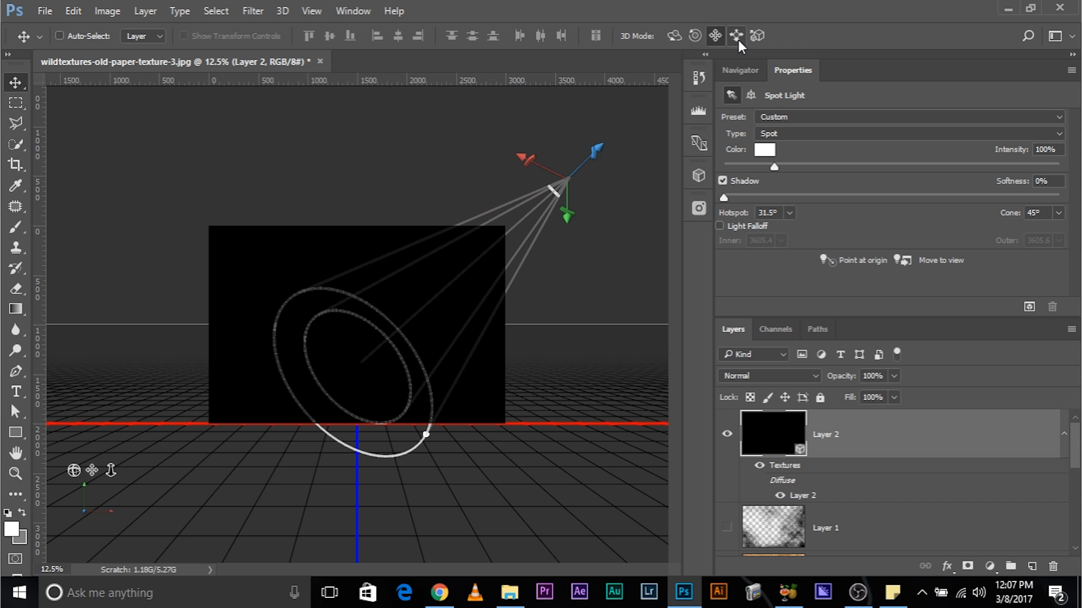
Slide the spot light forward from the postcard and rotate it to aim the beam across the building.
left_click(737, 36)
left_click_drag(583, 241, 590, 293)
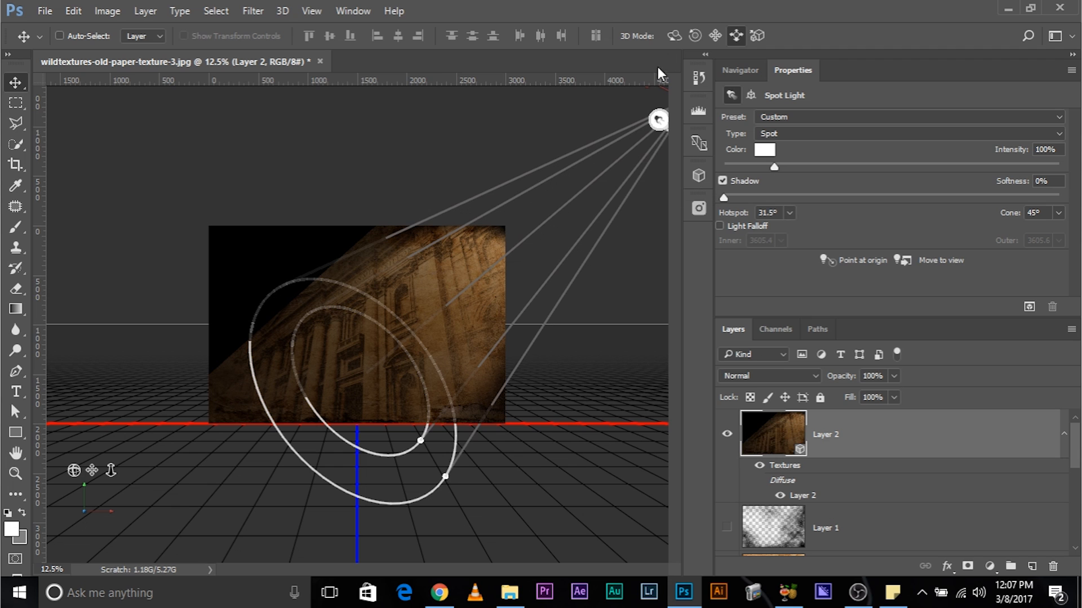
left_click(673, 37)
mouse_move(610, 267)
left_mouse_down()
mouse_move(586, 285)
mouse_move(589, 297)
mouse_move(634, 262)
mouse_move(613, 284)
mouse_move(623, 273)
left_mouse_up()
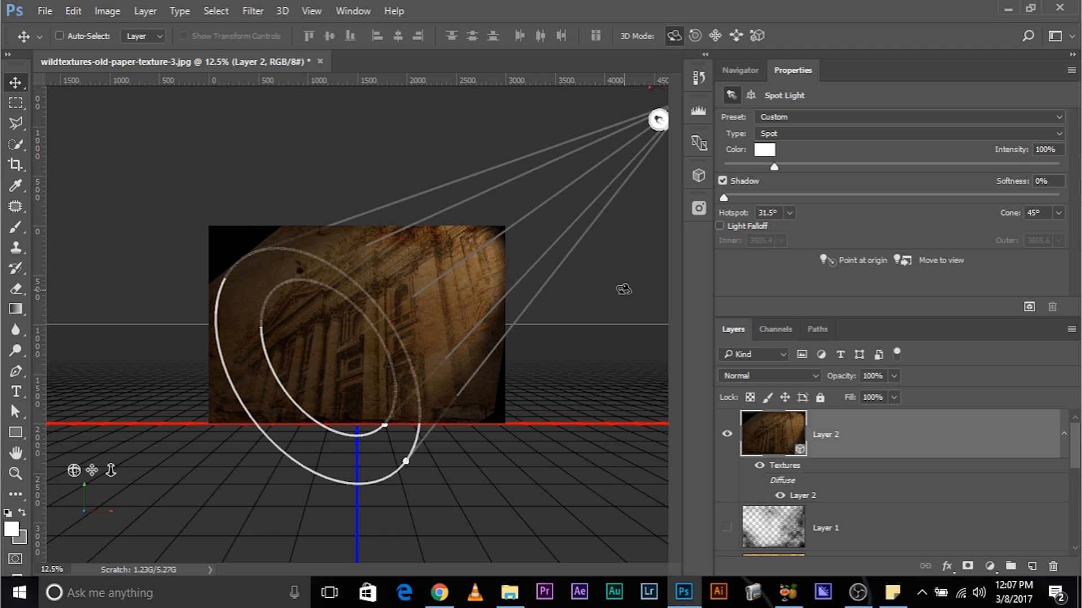
Raise the spot light's intensity to 250%.
key("ctrl+plus")
key("ctrl+plus")
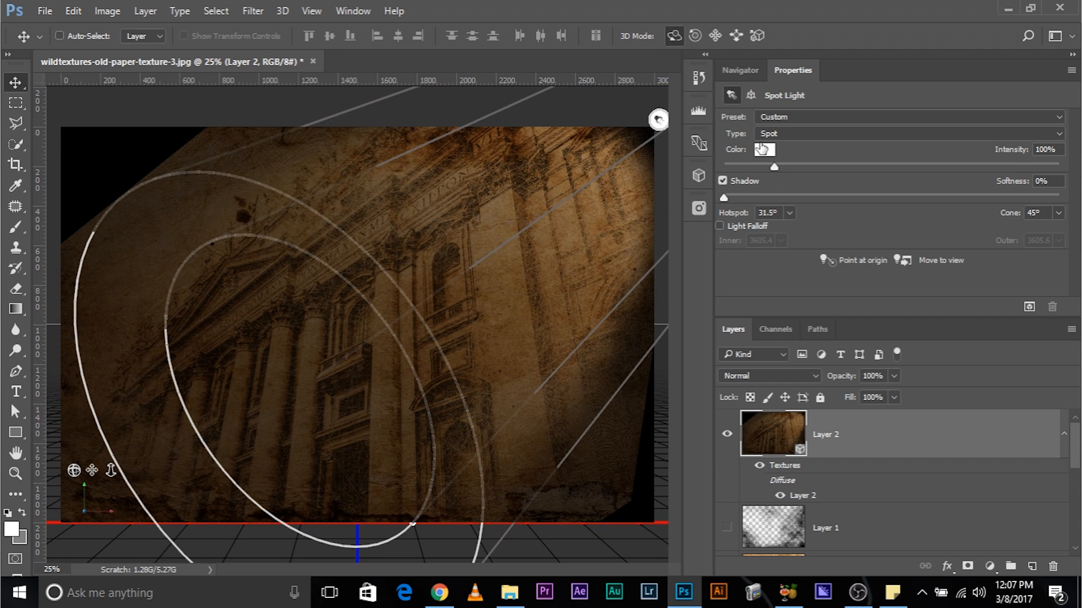
left_click_drag(776, 165, 831, 179)
Fine-tune the spot light's angle, height and distance so its beam spreads over more of the postcard.
key("ctrl+minus")
key("ctrl+minus")
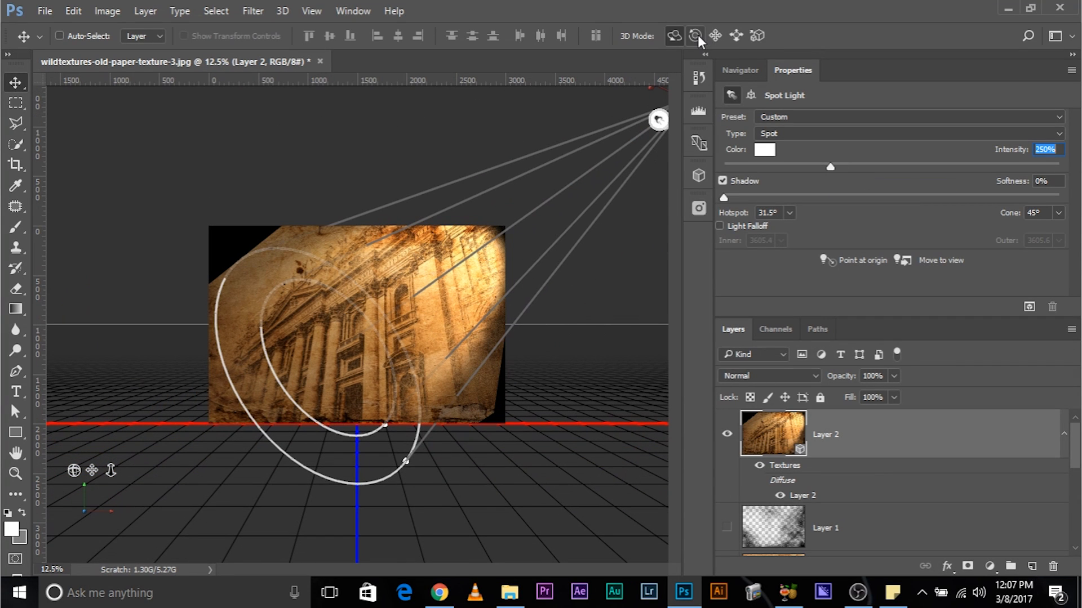
mouse_move(588, 269)
left_mouse_down()
mouse_move(613, 253)
mouse_move(589, 252)
mouse_move(597, 264)
left_mouse_up()
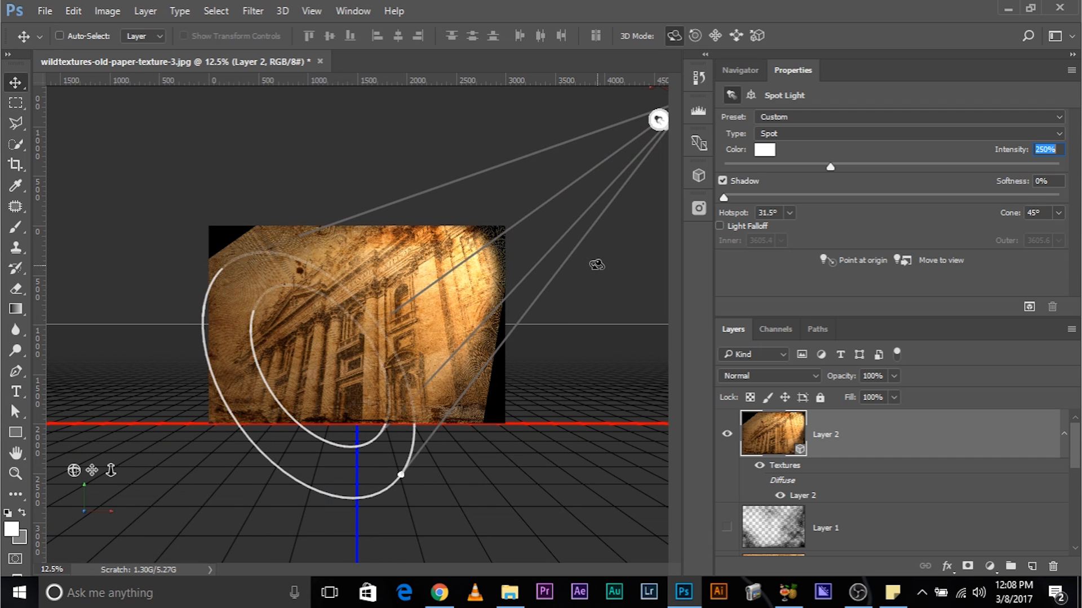
left_click(715, 35)
left_click_drag(654, 116, 670, 79)
left_click(736, 35)
mouse_move(602, 276)
left_mouse_down()
mouse_move(628, 307)
mouse_move(591, 287)
left_mouse_up()
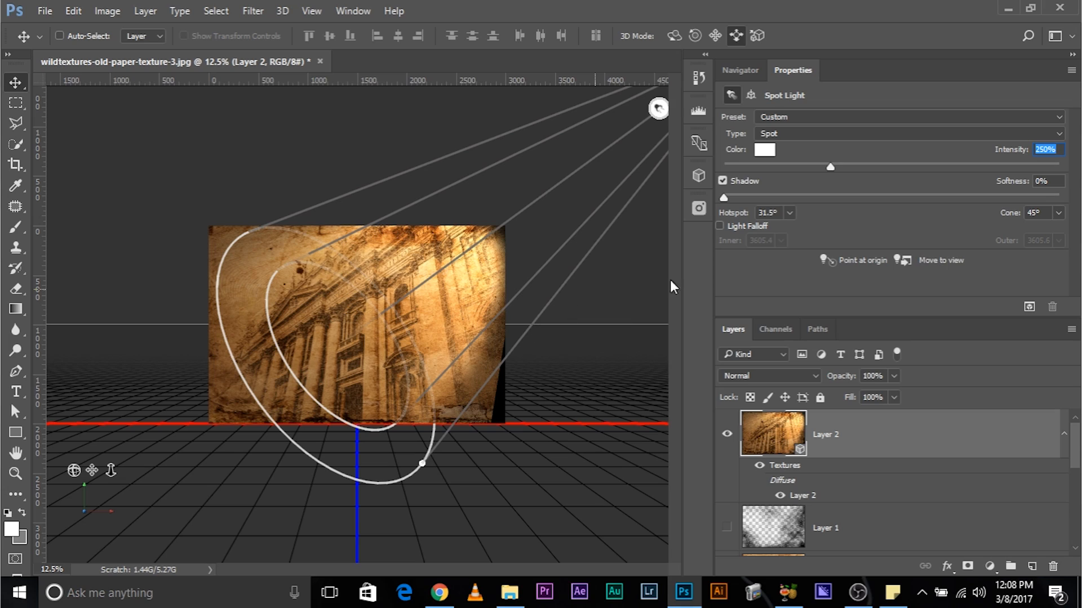
Adjust the spot light to a 14.5° hotspot, a 52.2° cone and 260% intensity.
left_click(789, 213)
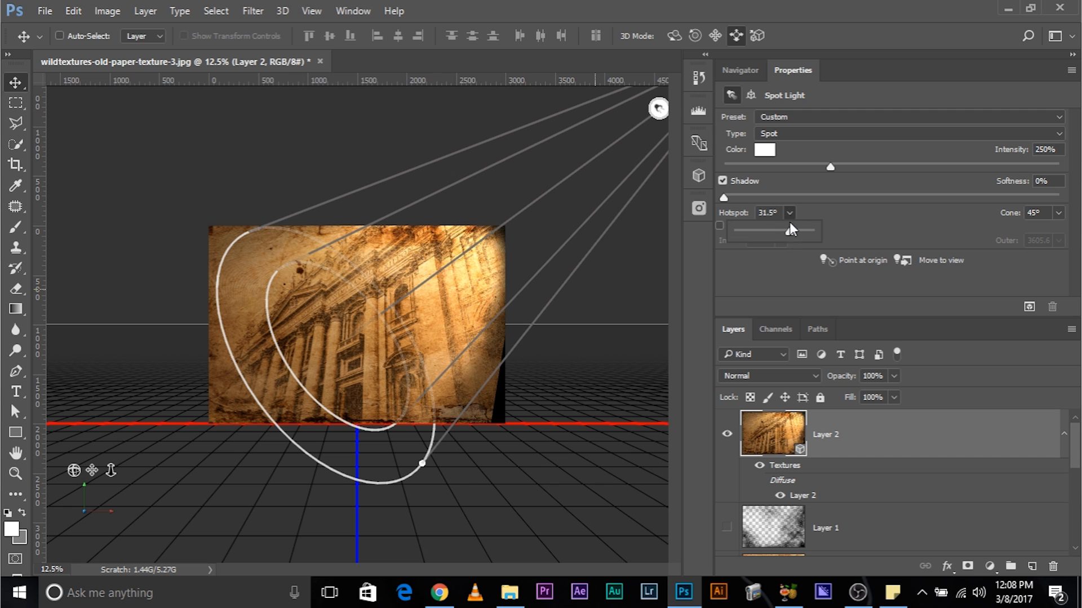
left_click_drag(789, 232, 760, 231)
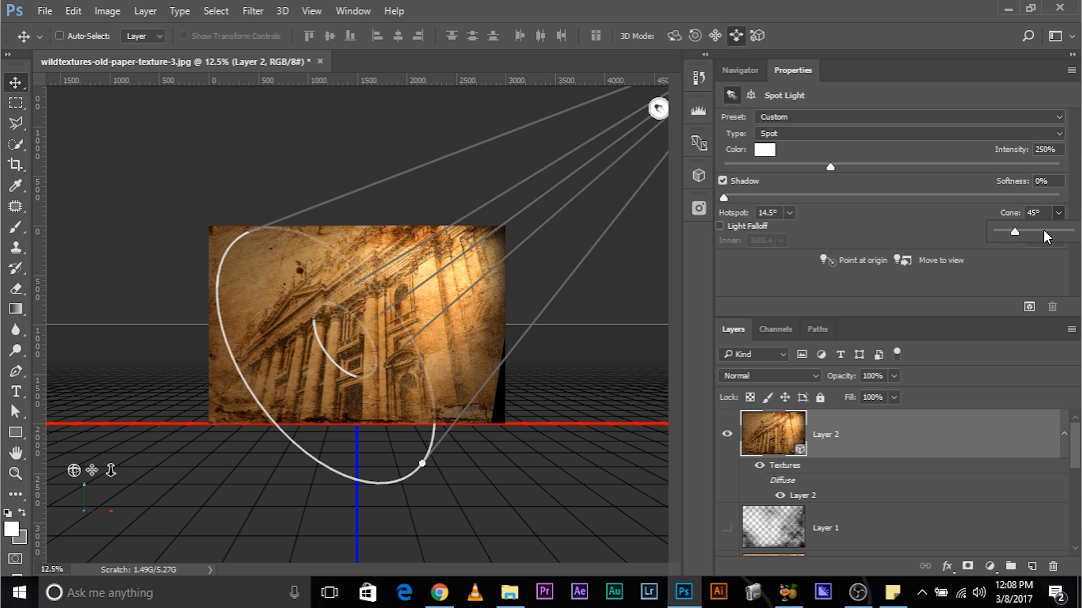
left_click_drag(1012, 232, 1020, 232)
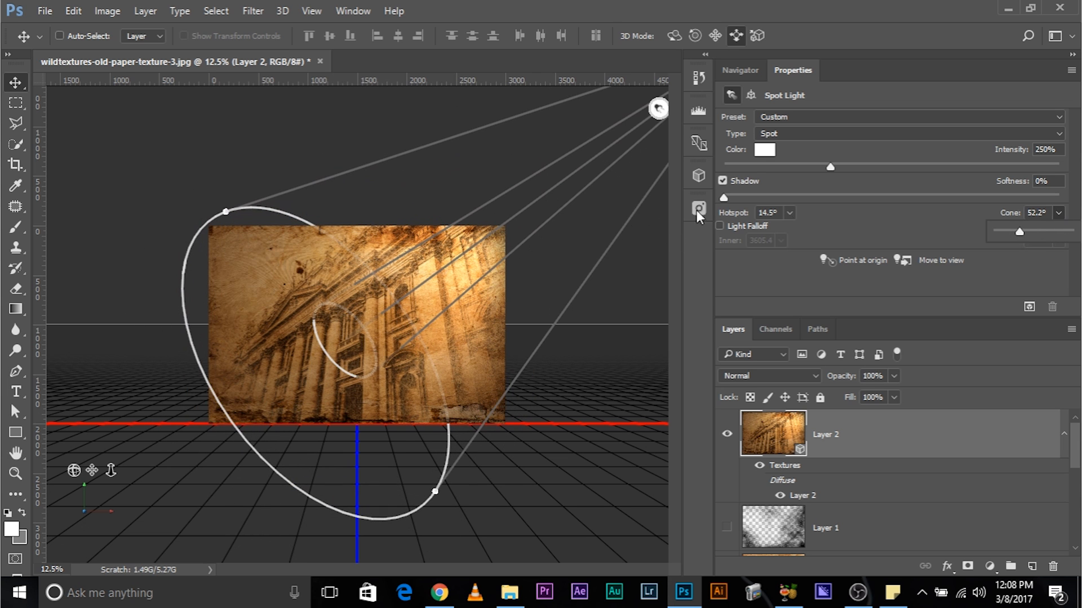
left_click_drag(829, 167, 840, 167)
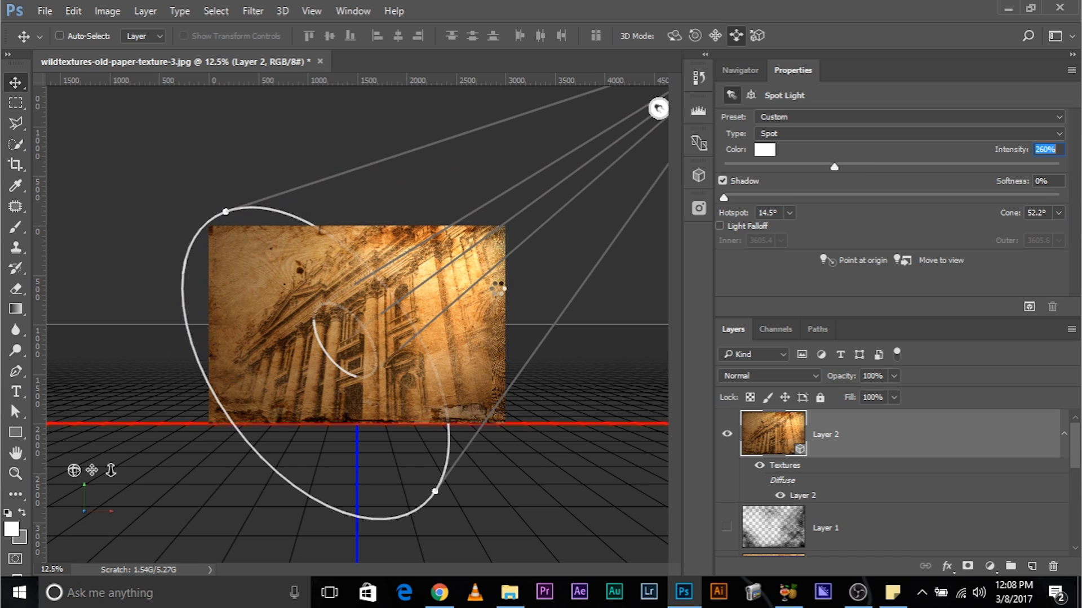
key("ctrl+plus")
key("ctrl+plus")
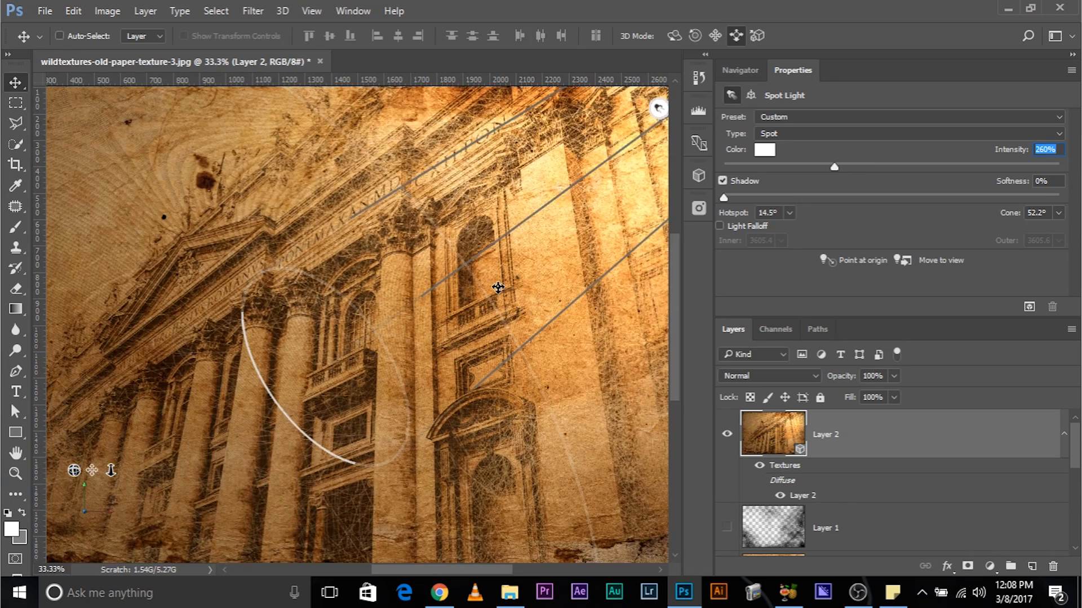
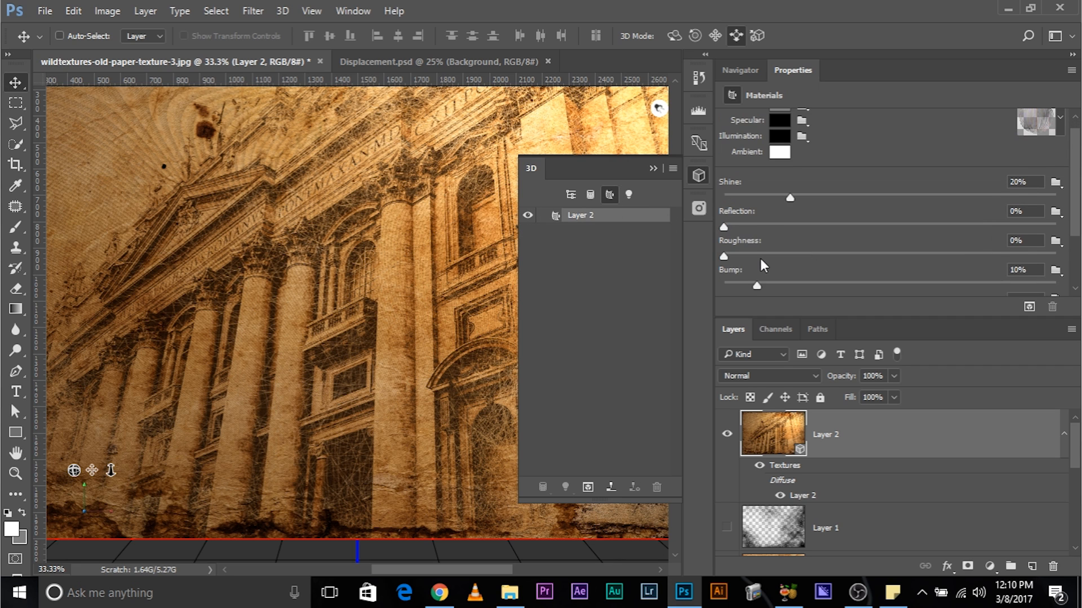
Load Displacement.psd from the Desktop as the bump texture of the Layer 2 material.
scroll(759, 258, "down", 2)
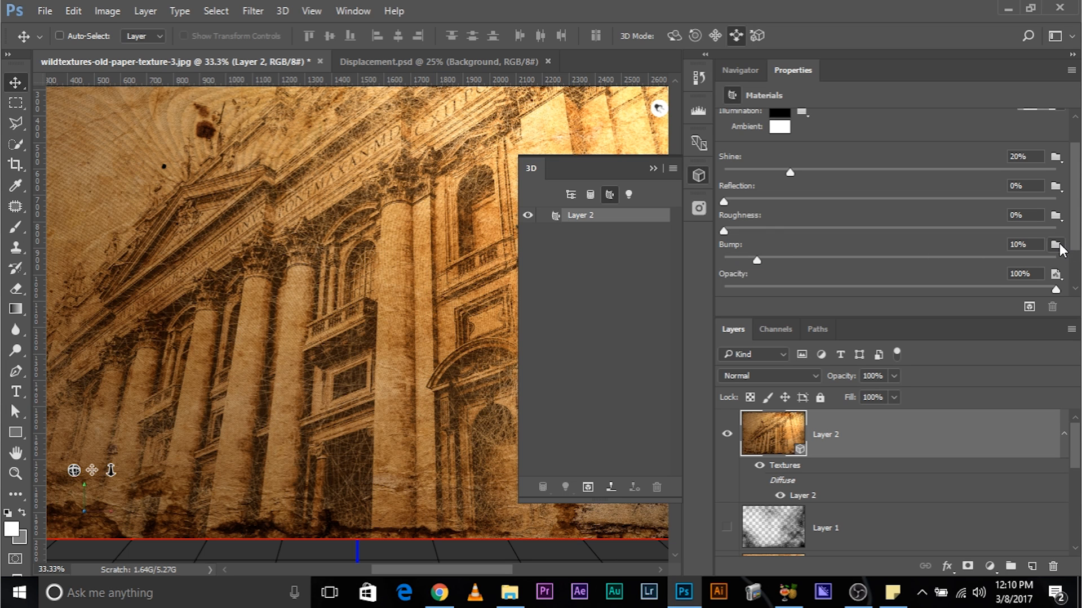
left_click(1057, 247)
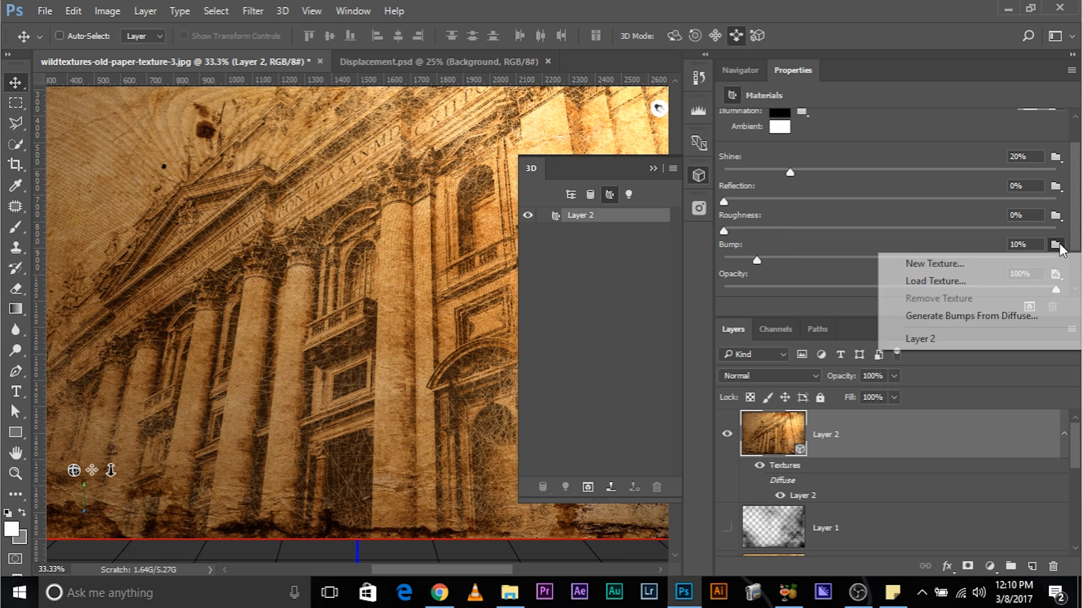
left_click(964, 282)
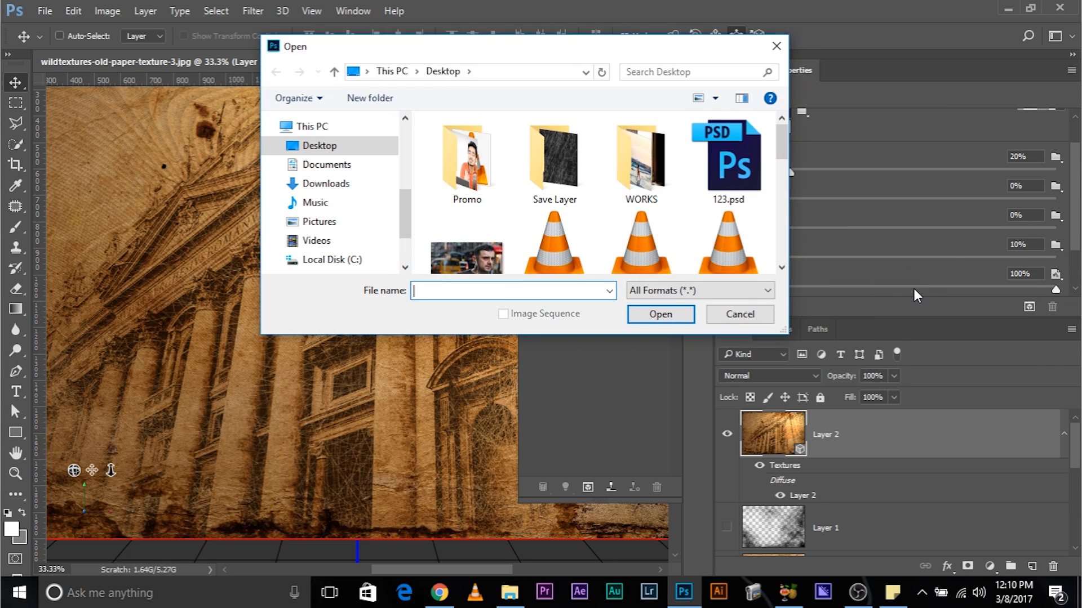
scroll(671, 177, "down", 5)
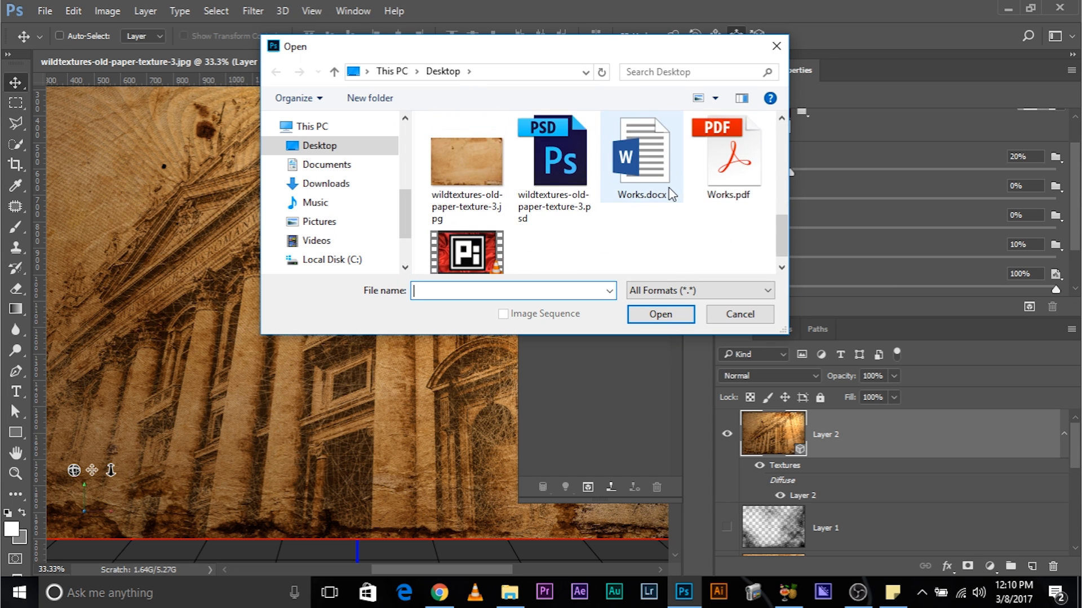
scroll(655, 203, "down", 1)
left_click(655, 225)
scroll(655, 225, "up", 1)
left_click(724, 211)
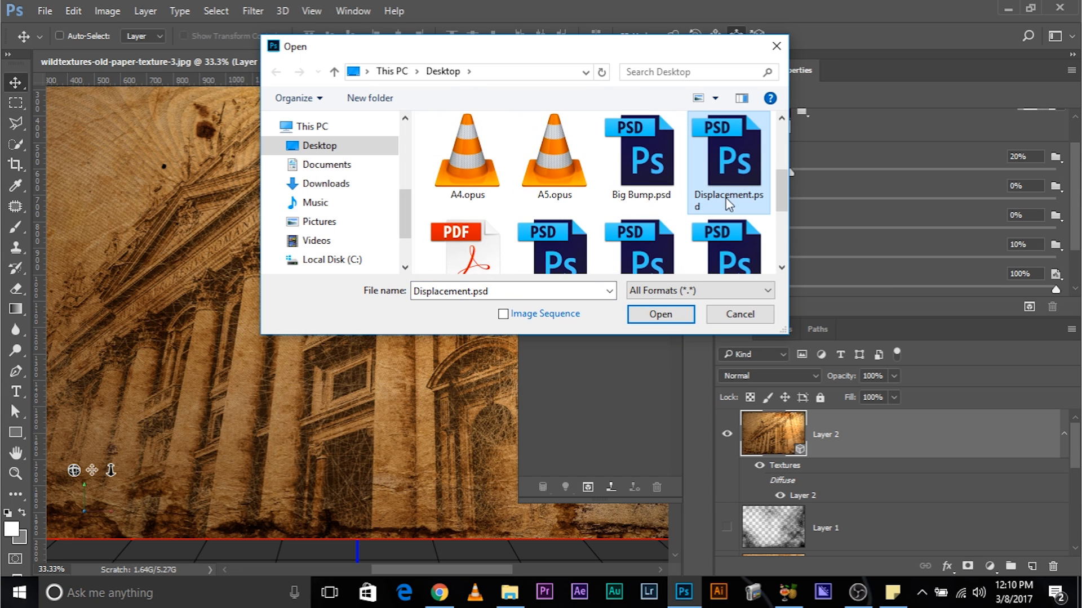
left_click(670, 314)
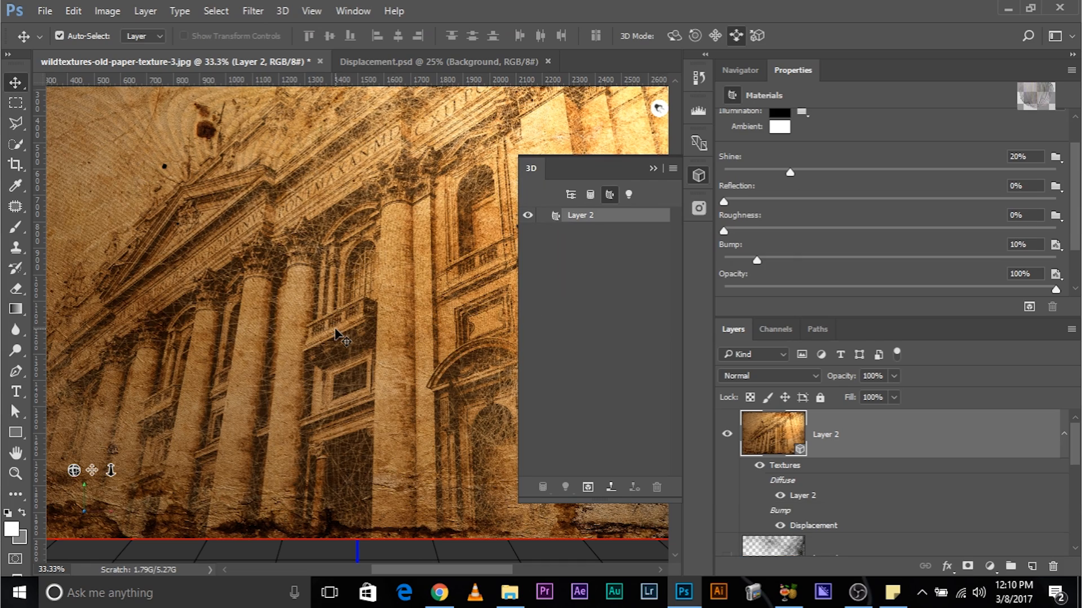
Raise the Layer 2 material's bump strength to 26%.
scroll(334, 328, "up", 3)
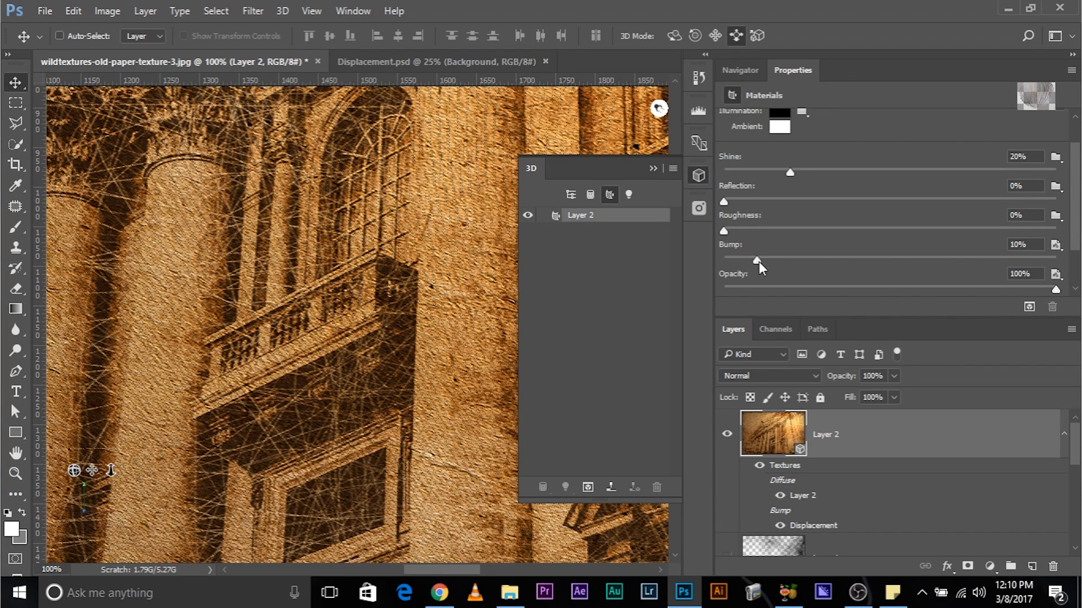
left_click_drag(759, 261, 809, 248)
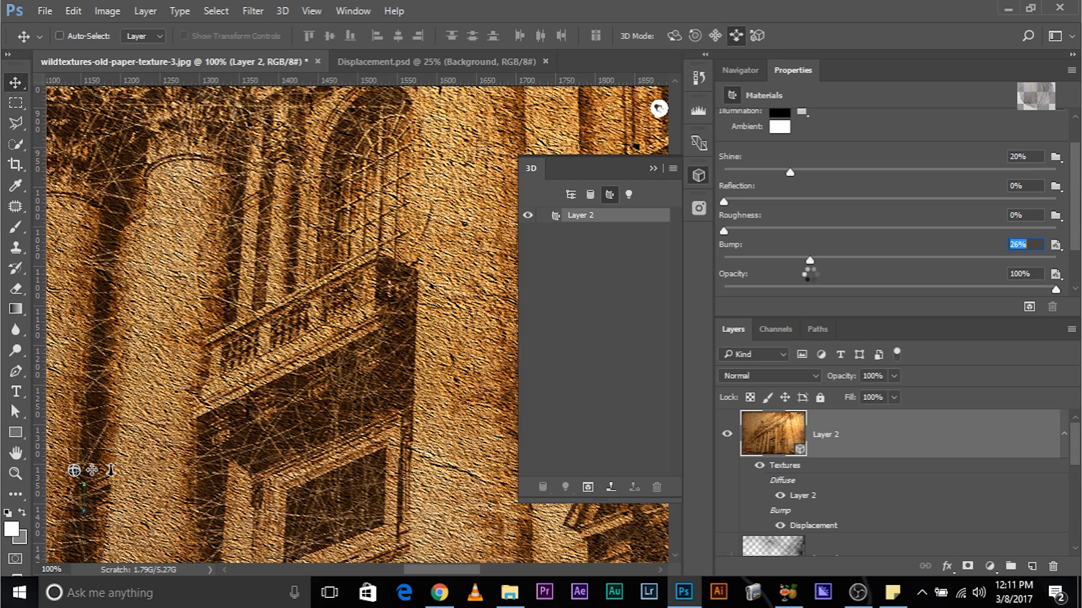
key("ctrl+minus")
key("ctrl+minus")
key("ctrl+minus")
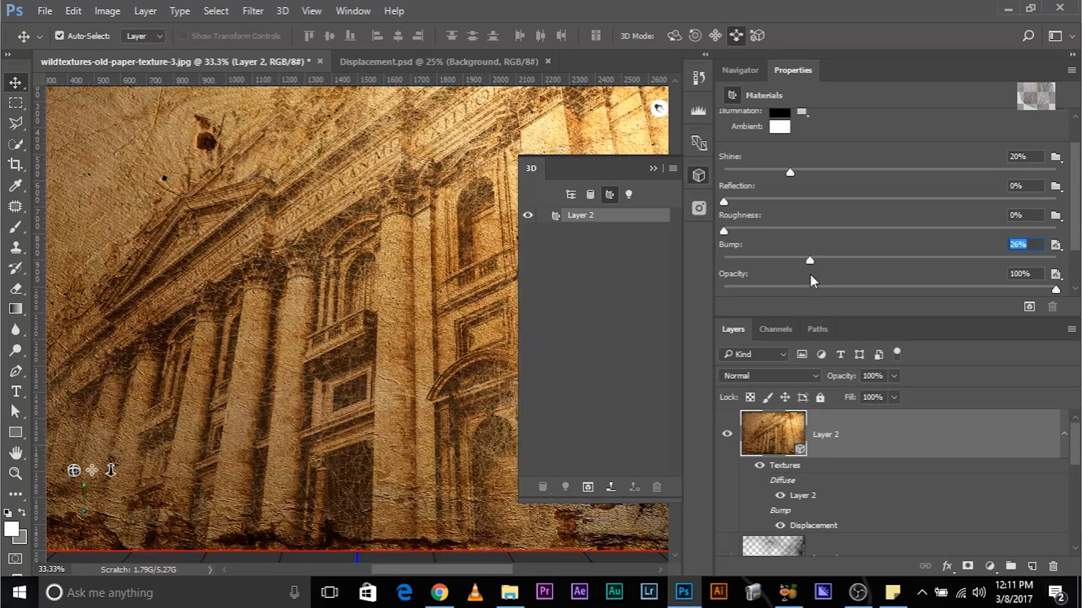
key("ctrl+minus")
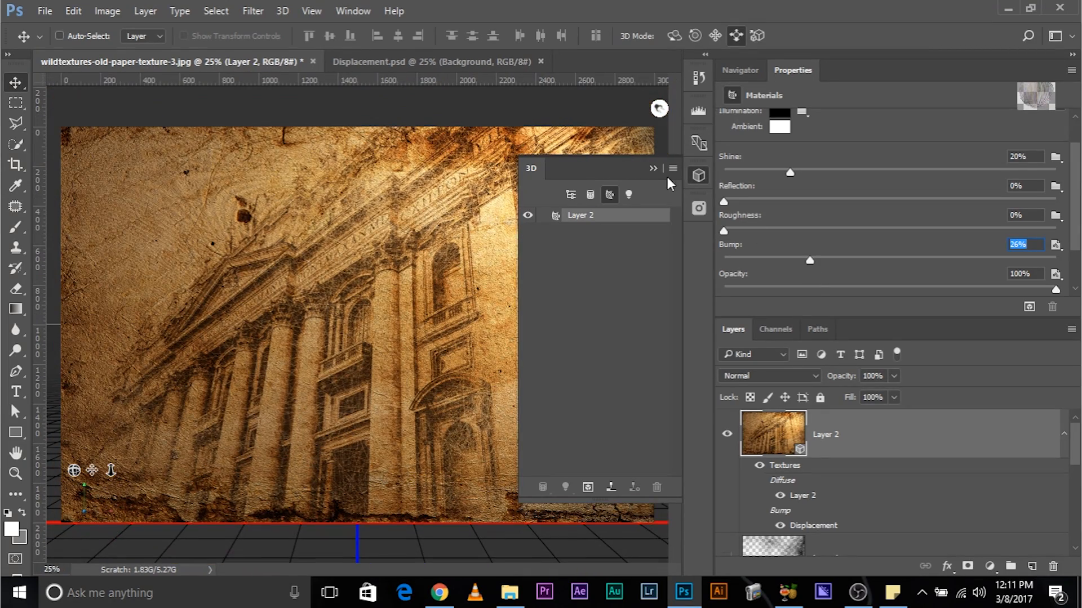
Select Spot Light 1 and rotate it slightly so its beam aims further toward the postcard's left side.
left_click(628, 195)
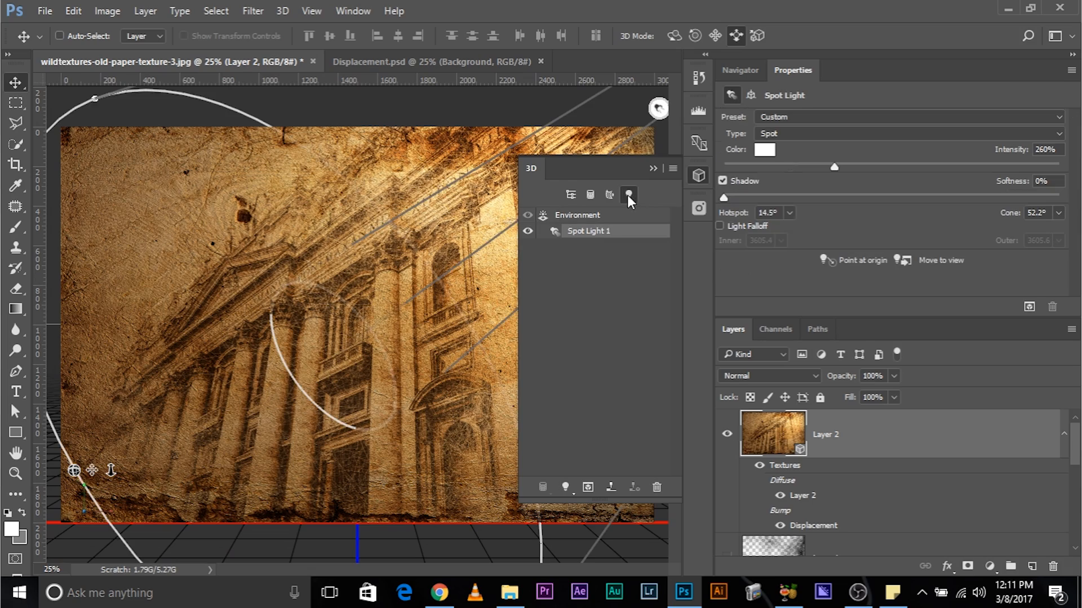
left_click(671, 36)
left_click_drag(461, 197, 471, 196)
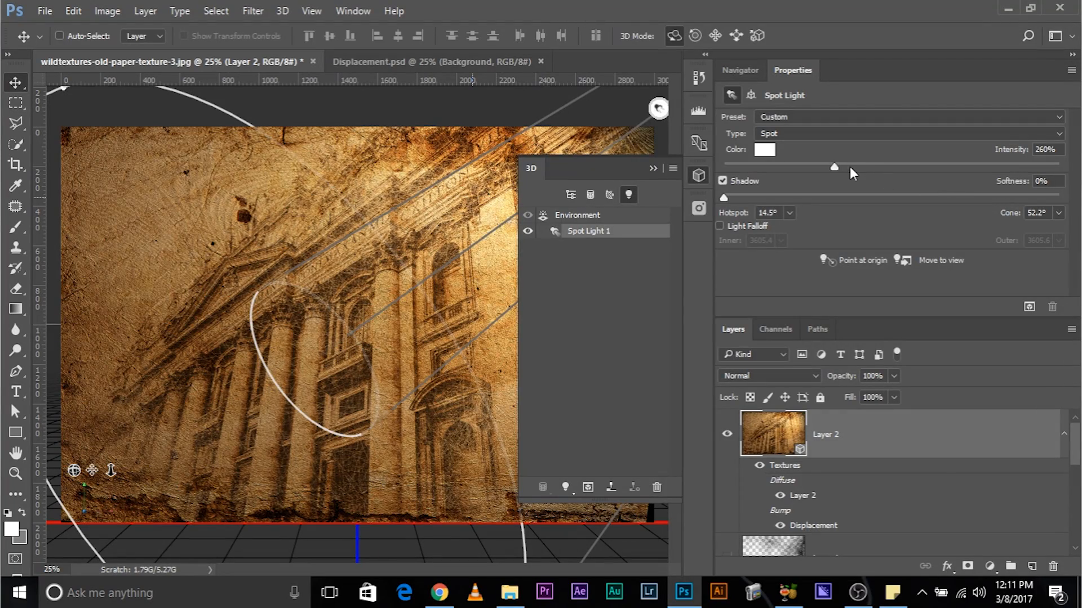
Set the spot light's intensity to 254% and render the 3D layer.
mouse_move(845, 167)
left_mouse_down()
mouse_move(859, 164)
mouse_move(832, 165)
left_mouse_up()
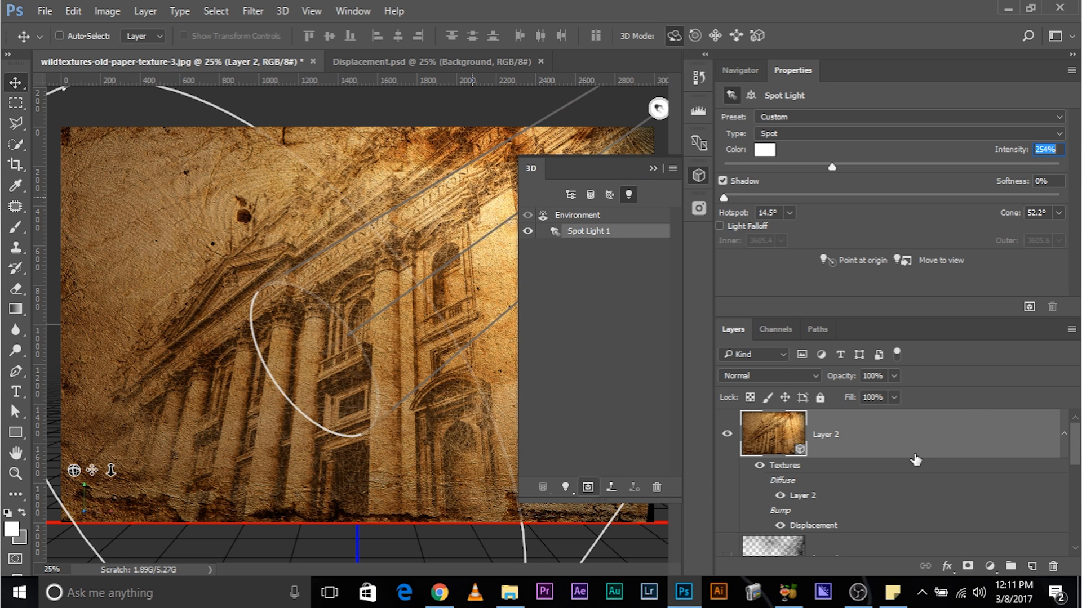
left_click(654, 168)
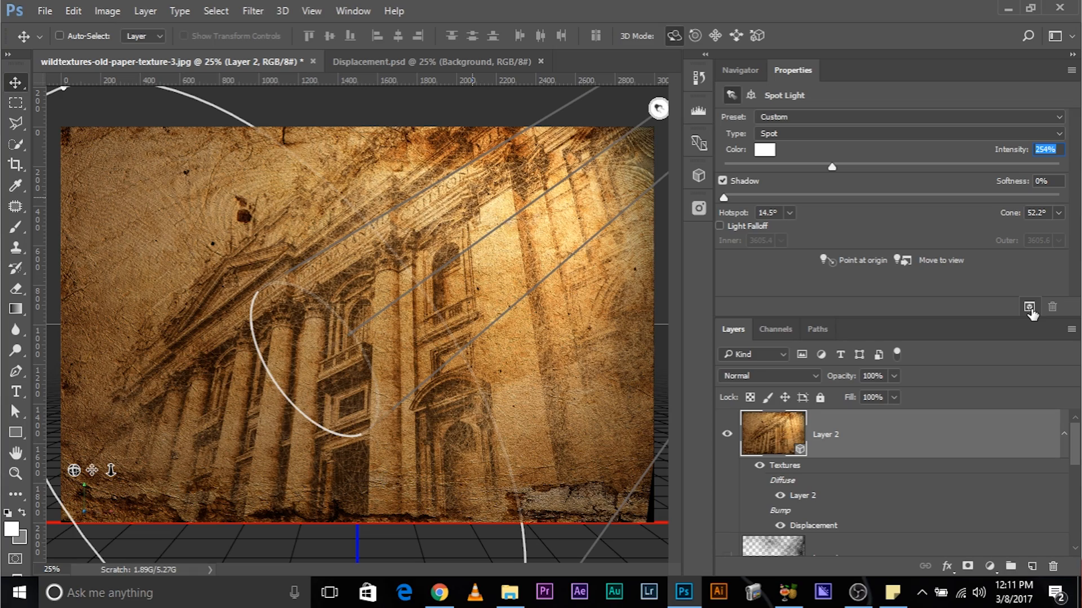
left_click(1030, 309)
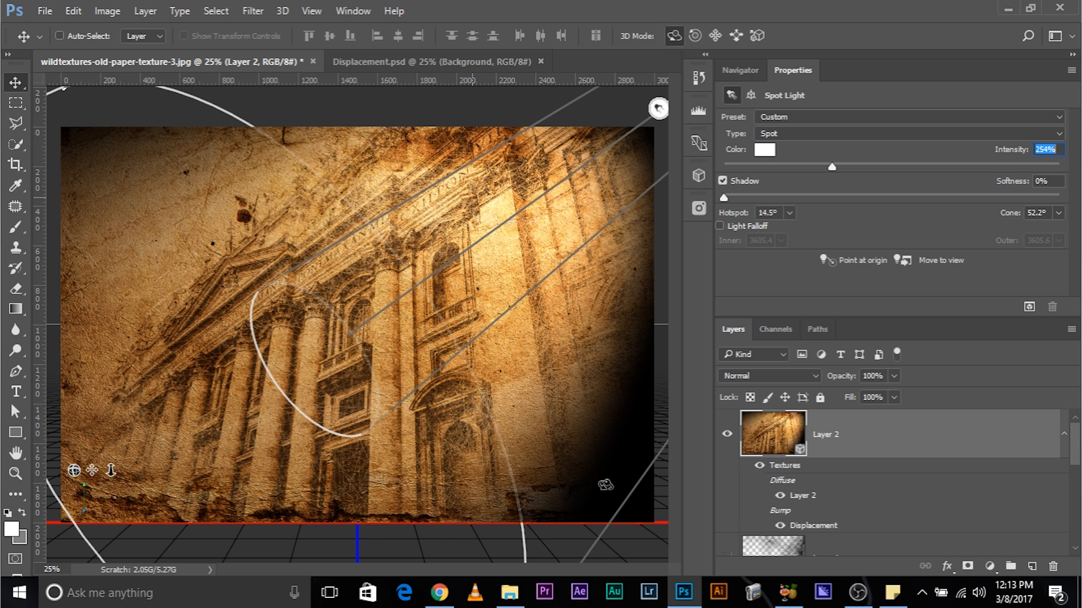
Narrow the spot light's cone to 49.5°.
key("ctrl+minus")
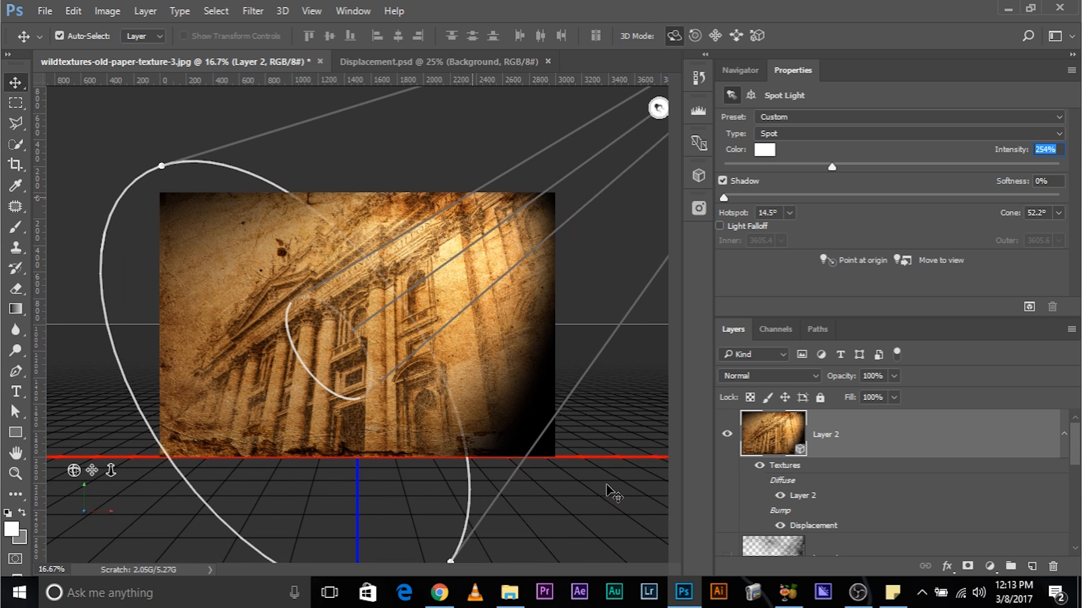
left_click(1057, 214)
mouse_move(1024, 232)
left_mouse_down()
mouse_move(1007, 232)
mouse_move(1017, 232)
left_mouse_up()
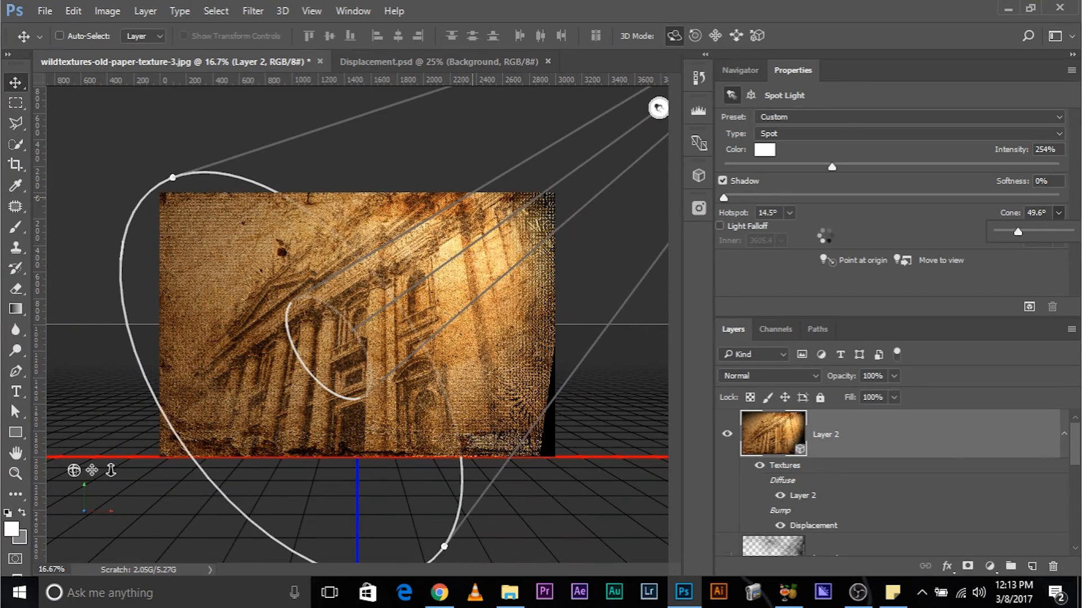
Reposition the spot light by sliding it right and forward and shifting it slightly up and right.
left_click(735, 34)
left_click_drag(619, 221, 639, 231)
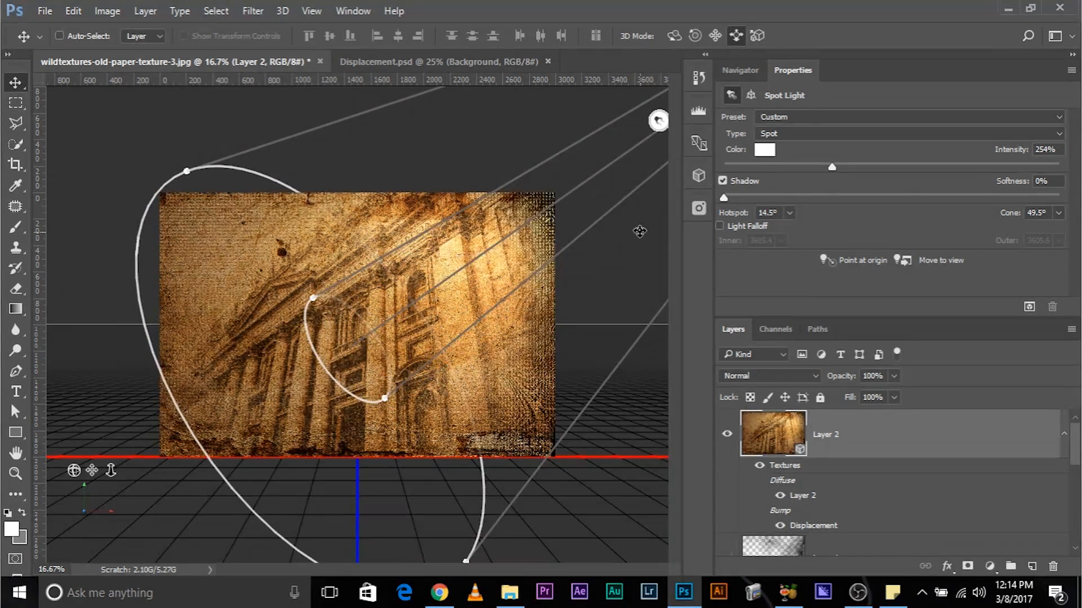
left_click(714, 35)
mouse_move(496, 239)
left_mouse_down()
mouse_move(514, 227)
mouse_move(503, 231)
left_mouse_up()
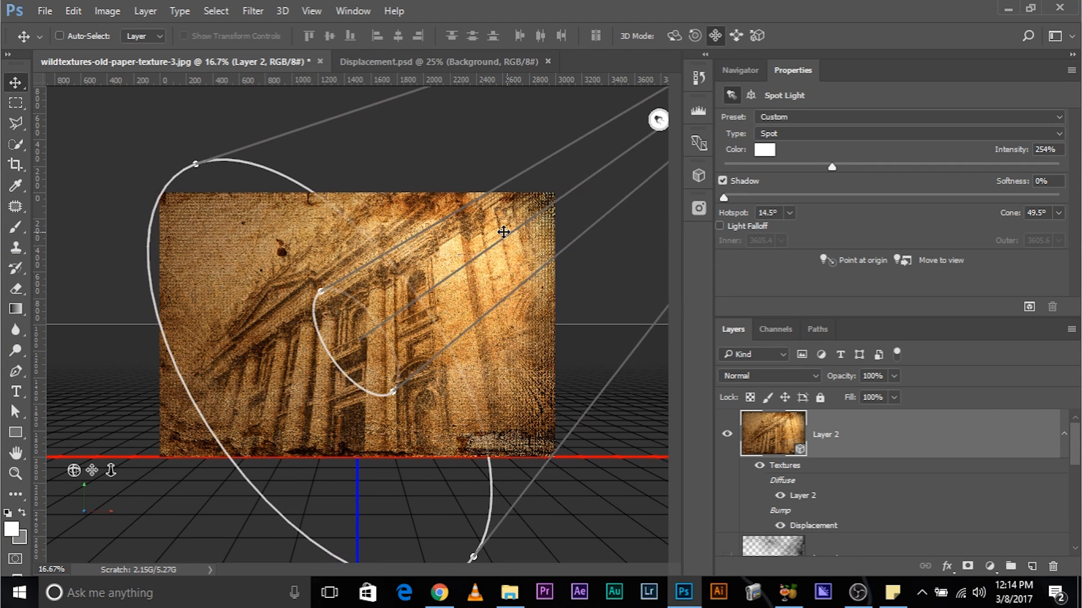
Widen the spot light's cone to 61.5° so the beam covers the whole postcard.
left_click(1059, 213)
left_click_drag(1017, 232, 1024, 230)
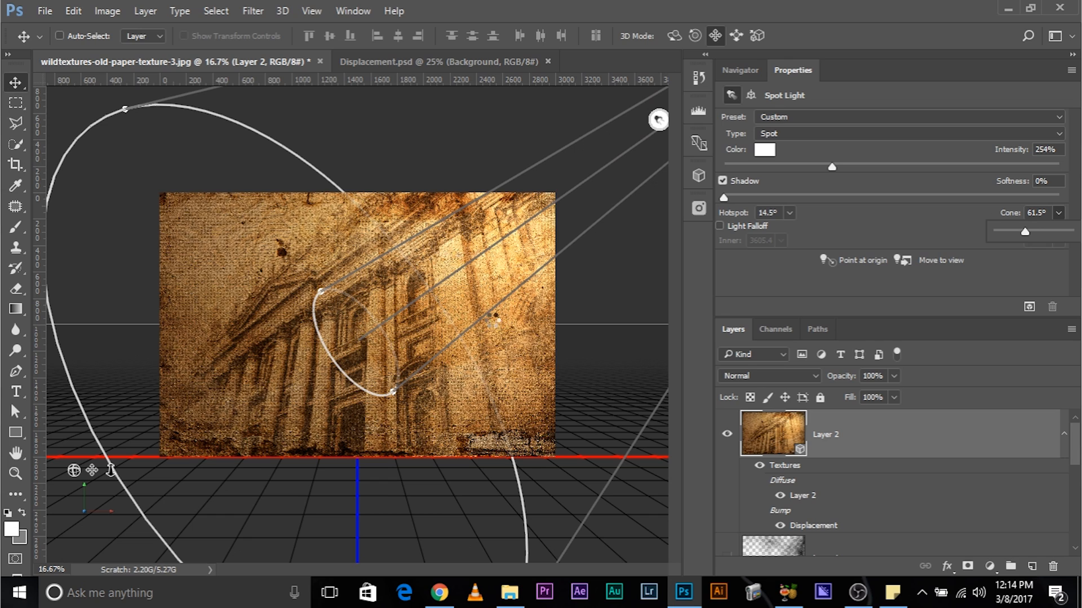
key("ctrl+plus")
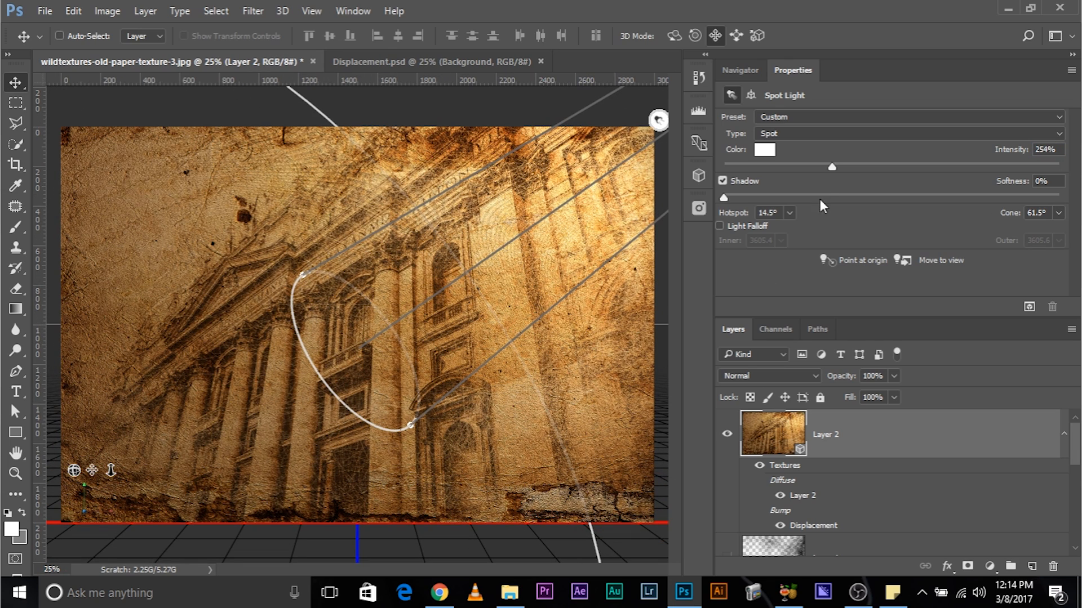
Raise the spot light's intensity to 283% and render the 3D layer.
left_click_drag(833, 167, 840, 168)
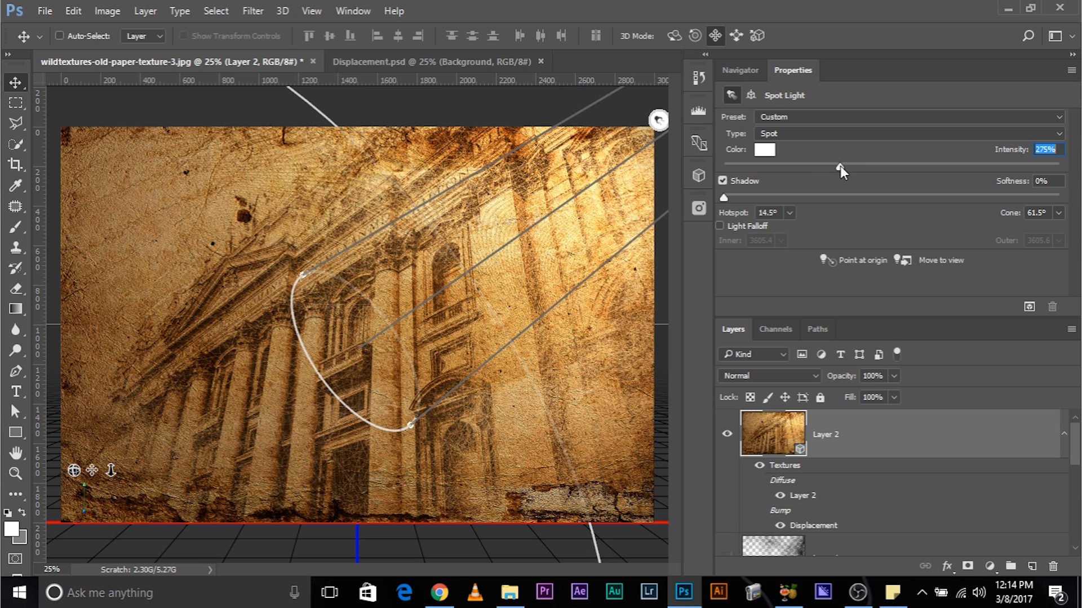
left_click_drag(840, 166, 848, 165)
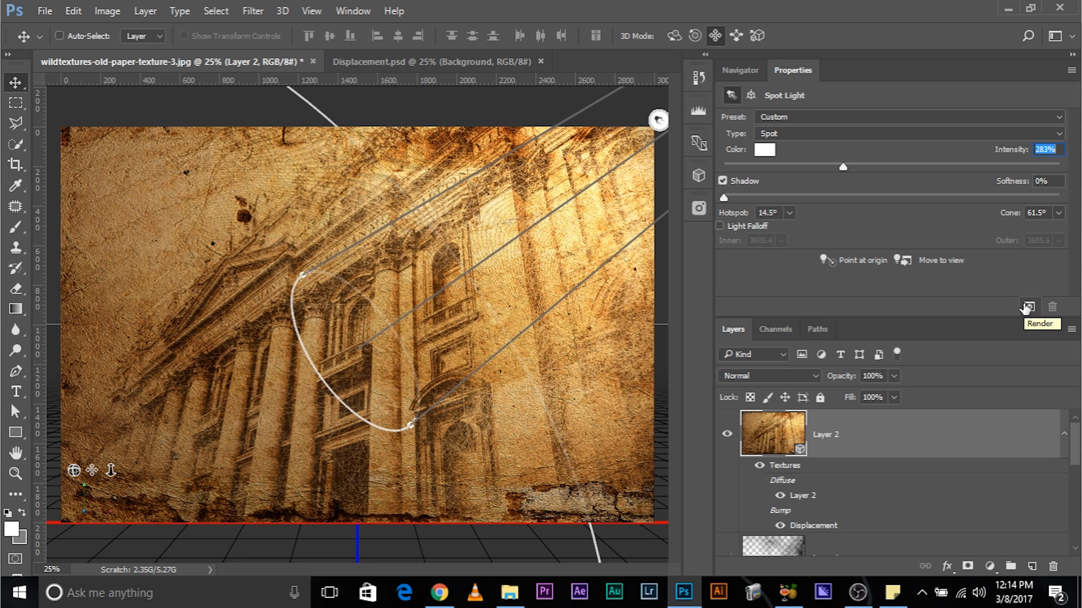
left_click(1027, 307)
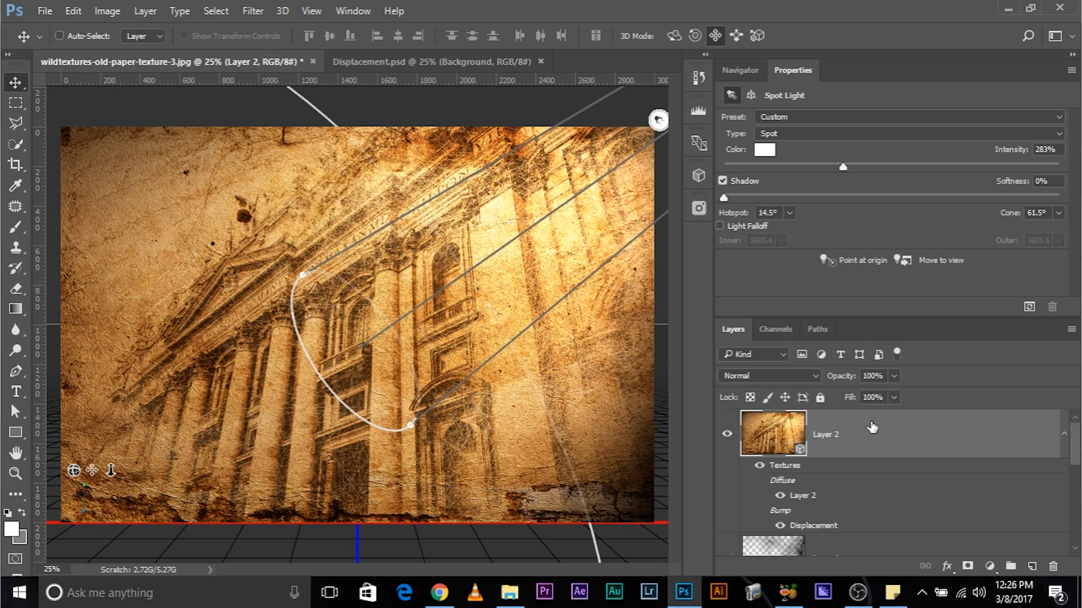
Examine the rendered paper texture up close across the postcard, and select Layer 1 to view the image without light guides.
key("ctrl+plus")
key("ctrl+plus")
key("ctrl+plus")
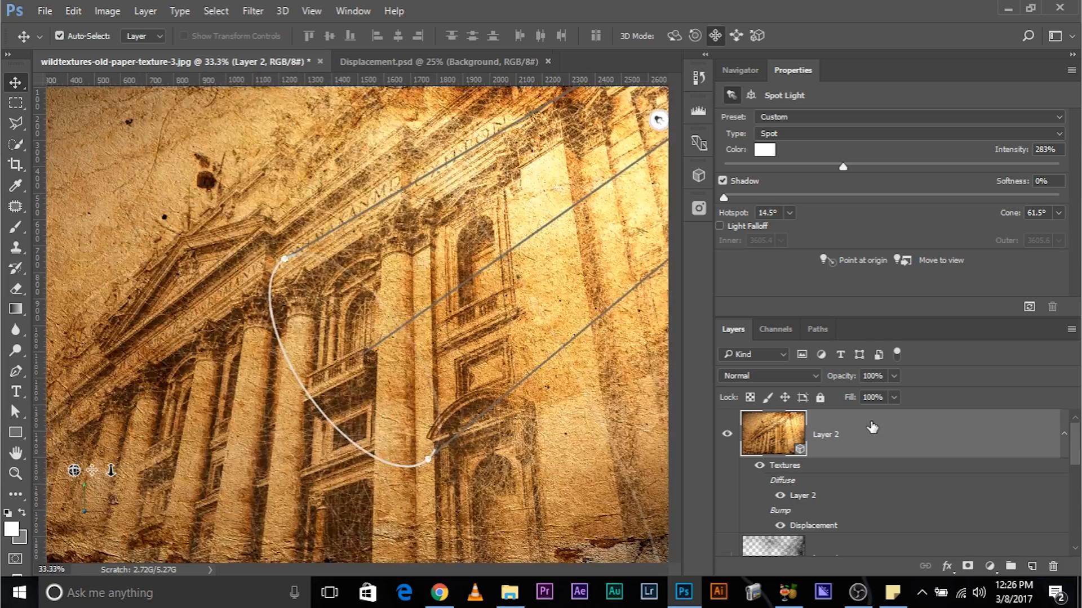
key("ctrl+plus")
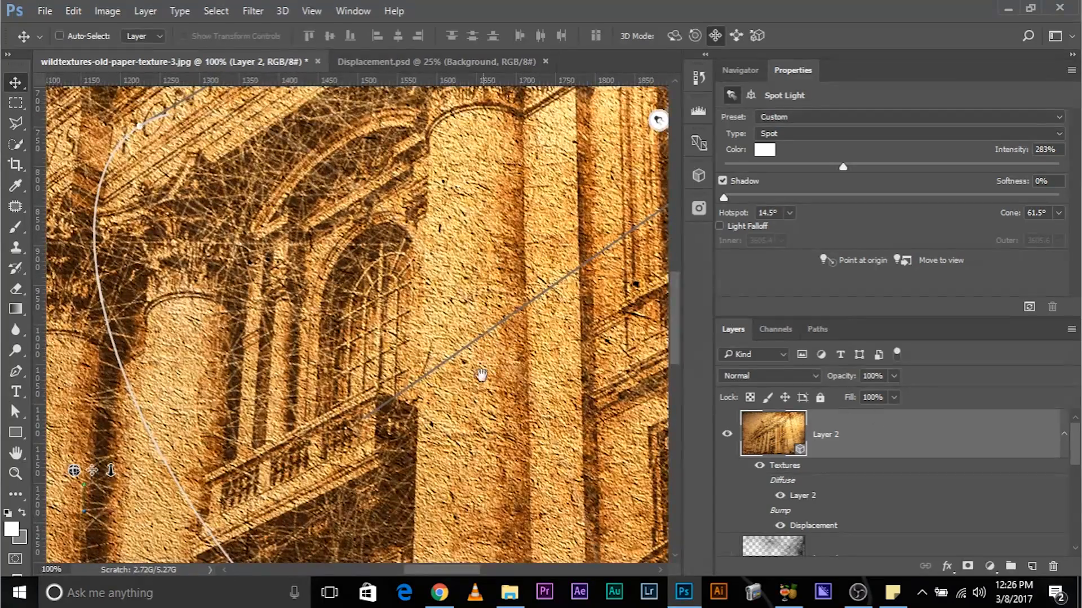
left_click_drag(457, 387, 705, 230)
left_click_drag(350, 455, 659, 214)
left_click_drag(199, 480, 252, 463)
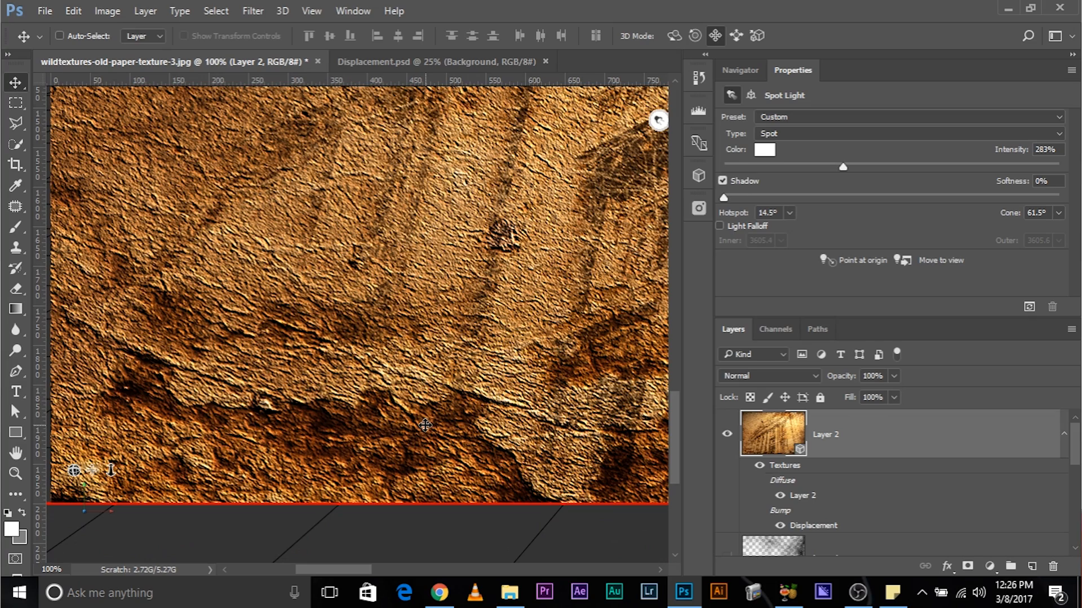
key("ctrl+minus")
key("ctrl+minus")
key("ctrl+minus")
key("ctrl+minus")
key("ctrl+minus")
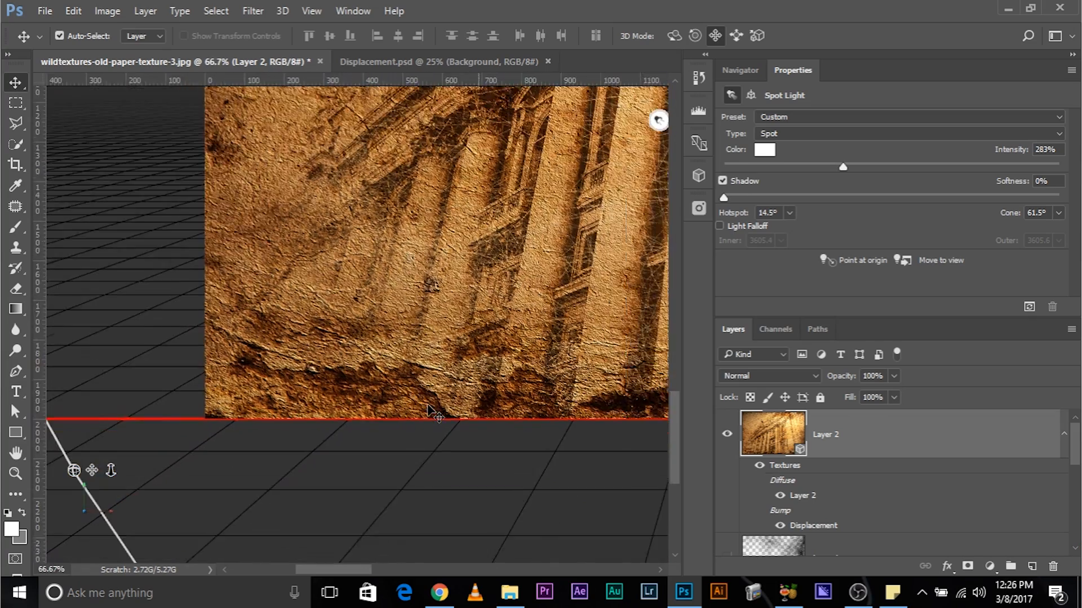
key("ctrl+plus")
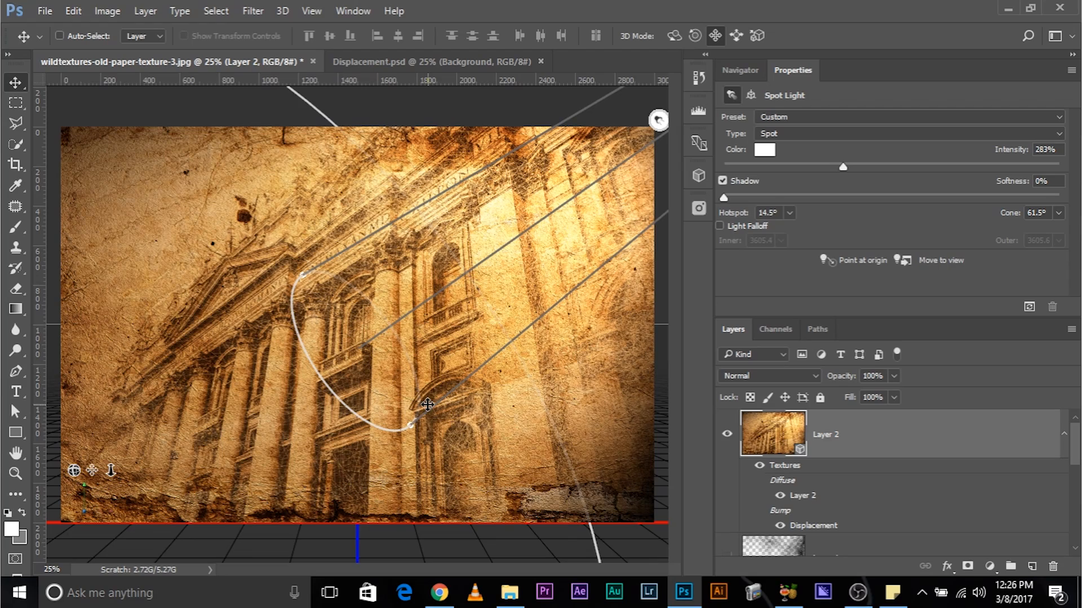
left_click(831, 544)
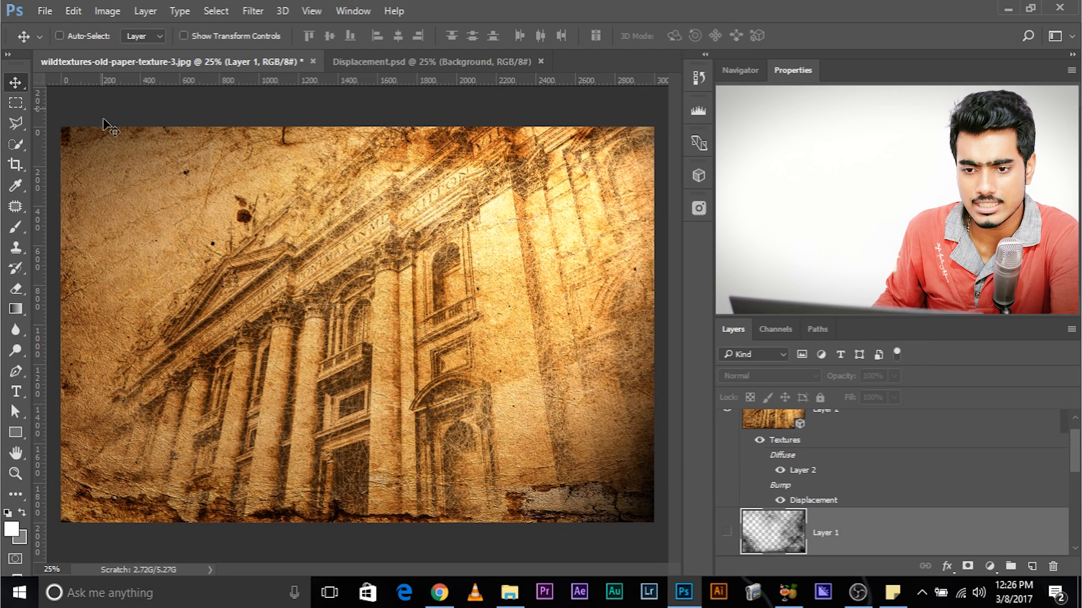